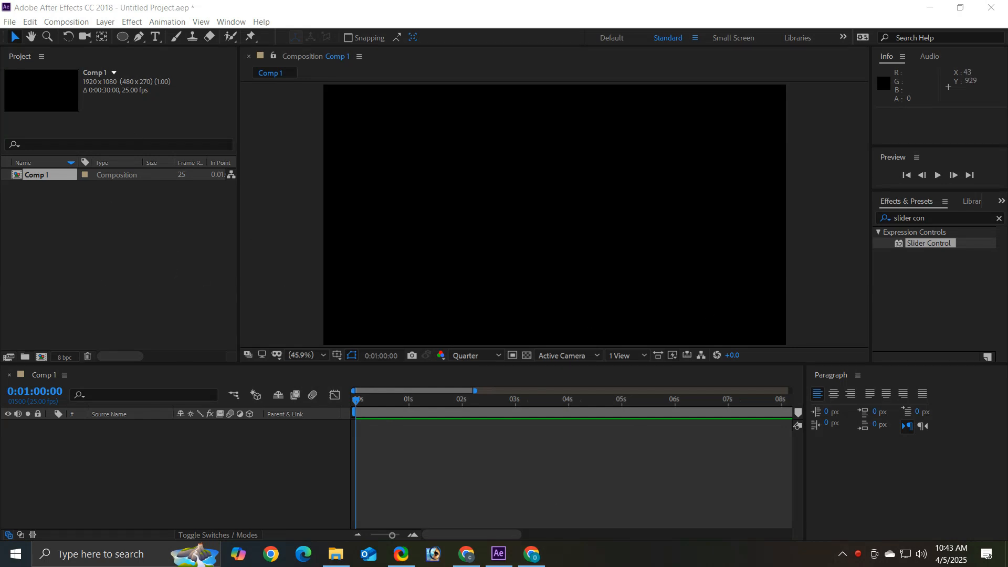
Check the pie-chart reference video in Chrome and, in After Effects, draw a light-blue circle about 650 px across with a 48 px white stroke.
{"action": "left_click", "coordinate": [532, 554]}
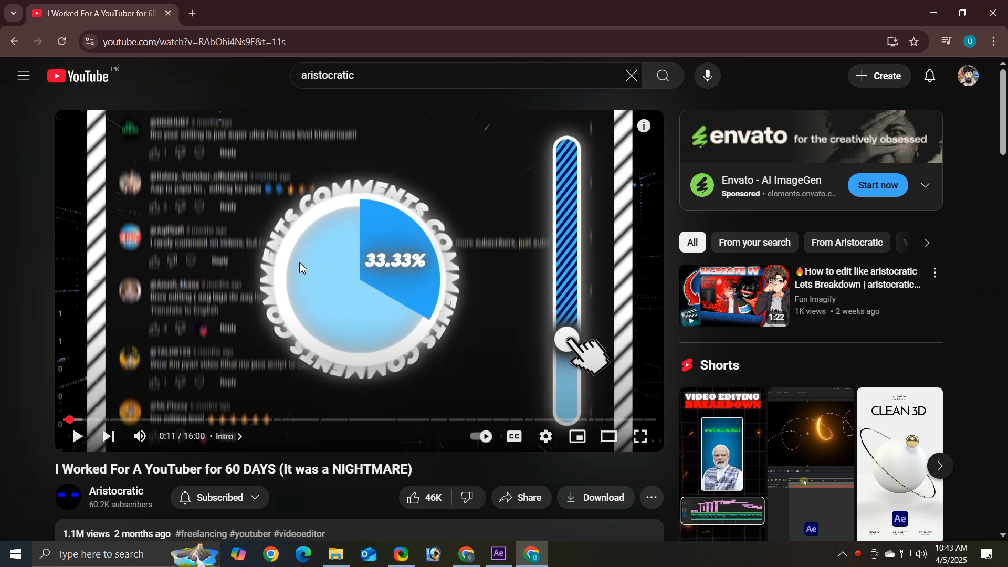
{"action": "left_click", "coordinate": [933, 12]}
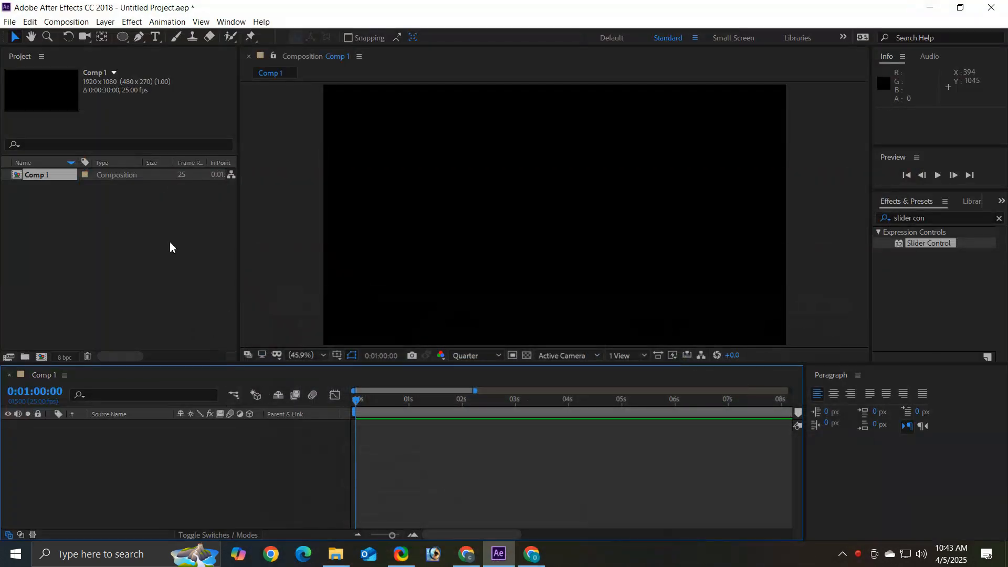
{"action": "key", "text": "q"}
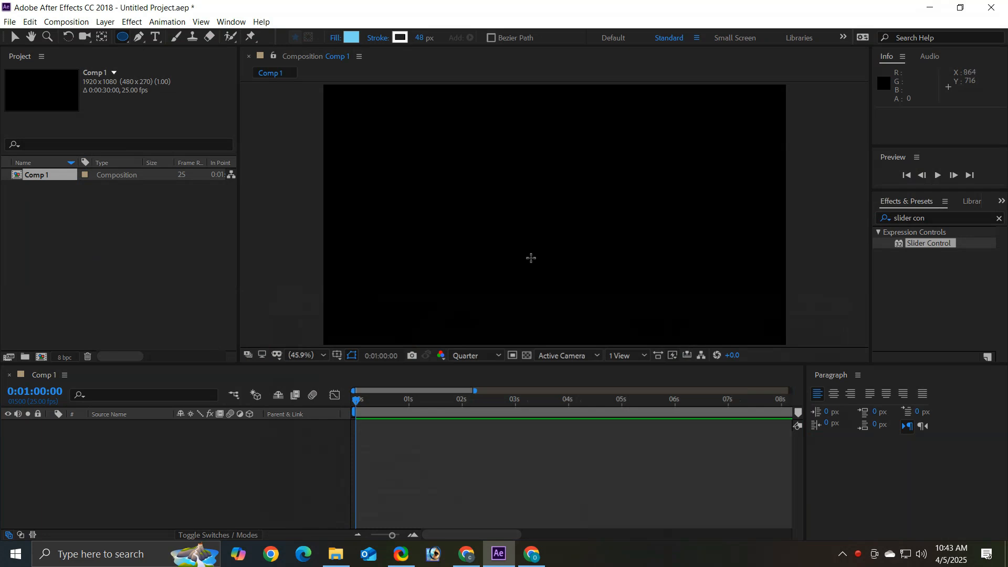
{"action": "left_click_drag", "start_coordinate": [516, 222], "coordinate": [673, 68]}
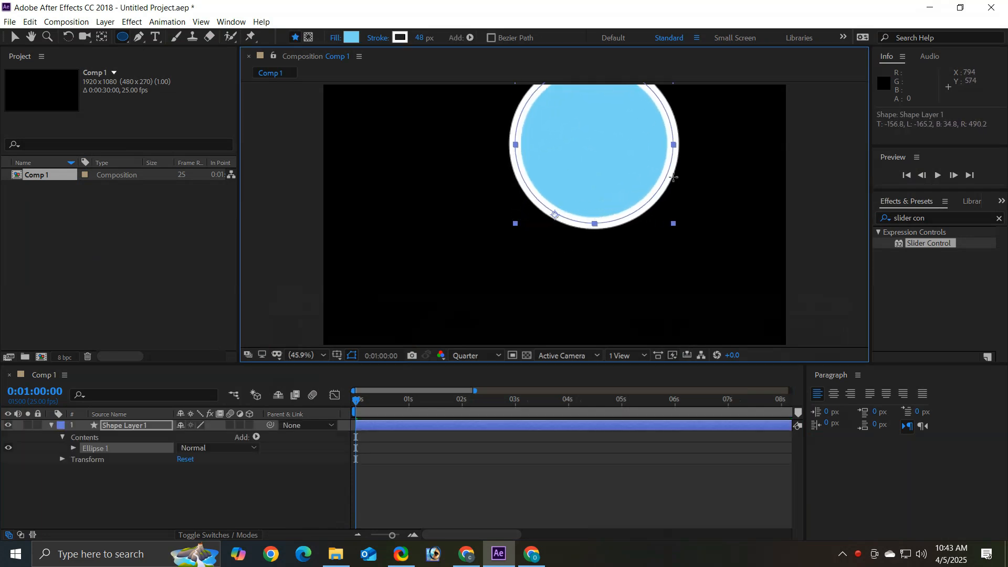
Centre the circle's anchor point, centre the circle in the composition and shift it slightly up and to the left.
{"action": "key", "text": "v"}
{"action": "key", "text": "ctrl+alt+Home"}
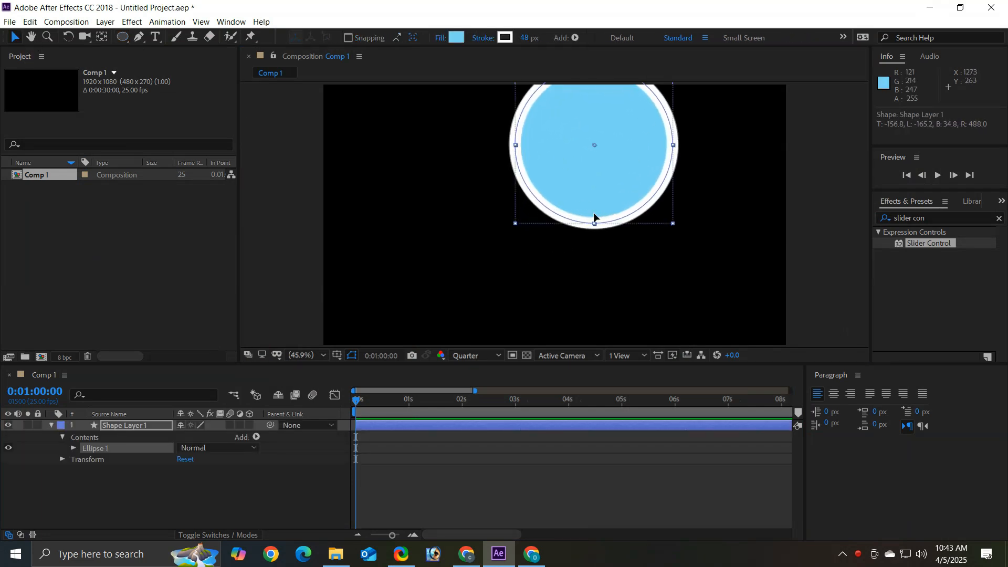
{"action": "key", "text": "ctrl+Home"}
{"action": "left_click_drag", "start_coordinate": [565, 228], "coordinate": [568, 210]}
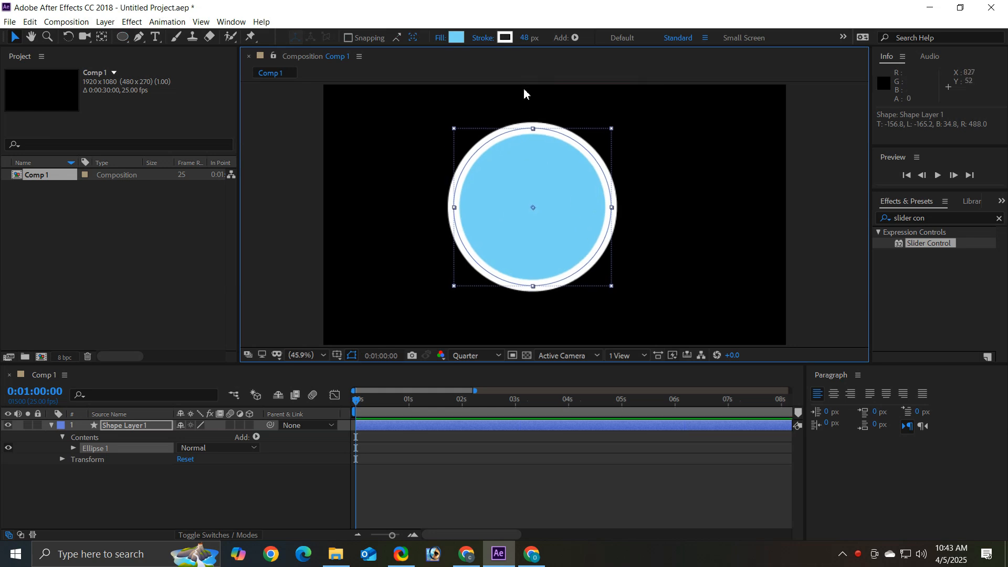
Move the circle slightly further up and set its white stroke width to 42 px, checking against the reference video.
{"action": "left_click_drag", "start_coordinate": [523, 39], "coordinate": [462, 48]}
{"action": "mouse_move", "coordinate": [569, 168]}
{"action": "left_mouse_down"}
{"action": "mouse_move", "coordinate": [544, 167]}
{"action": "mouse_move", "coordinate": [542, 180]}
{"action": "mouse_move", "coordinate": [589, 150]}
{"action": "left_mouse_up"}
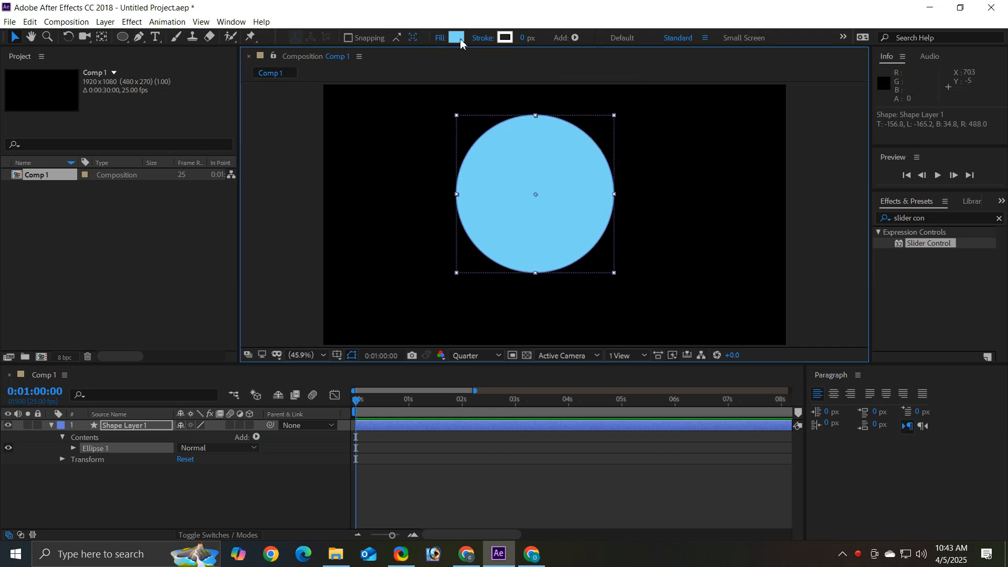
{"action": "mouse_move", "coordinate": [525, 42]}
{"action": "left_mouse_down"}
{"action": "mouse_move", "coordinate": [560, 37]}
{"action": "mouse_move", "coordinate": [536, 40]}
{"action": "mouse_move", "coordinate": [552, 32]}
{"action": "left_mouse_up"}
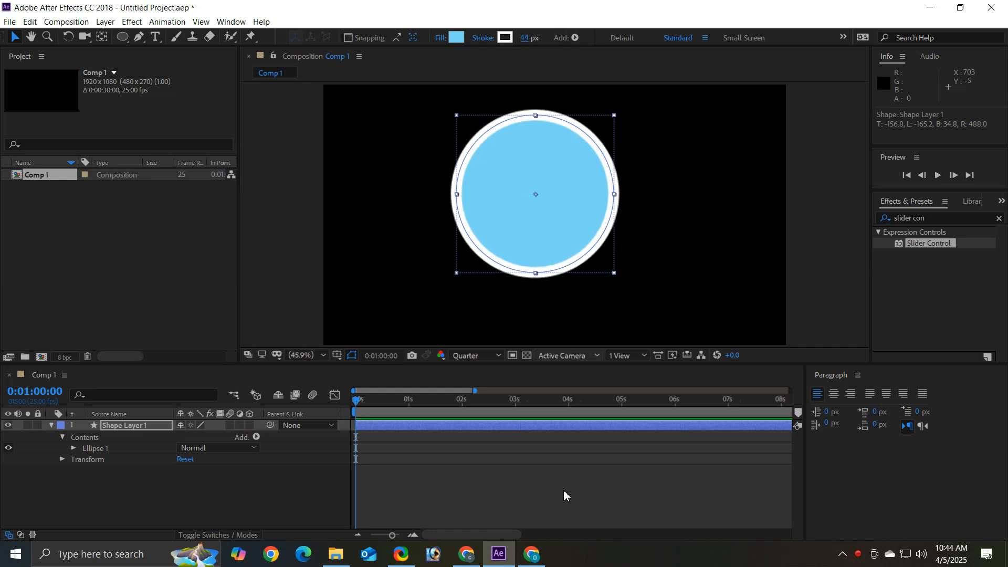
{"action": "left_click", "coordinate": [531, 553]}
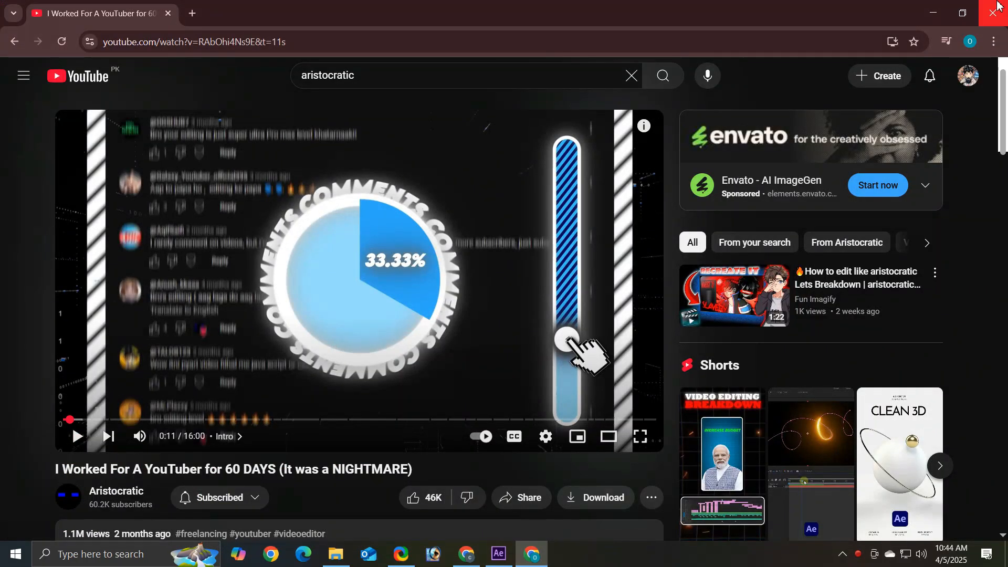
{"action": "key", "text": "alt+Tab"}
{"action": "left_click_drag", "start_coordinate": [527, 46], "coordinate": [524, 47]}
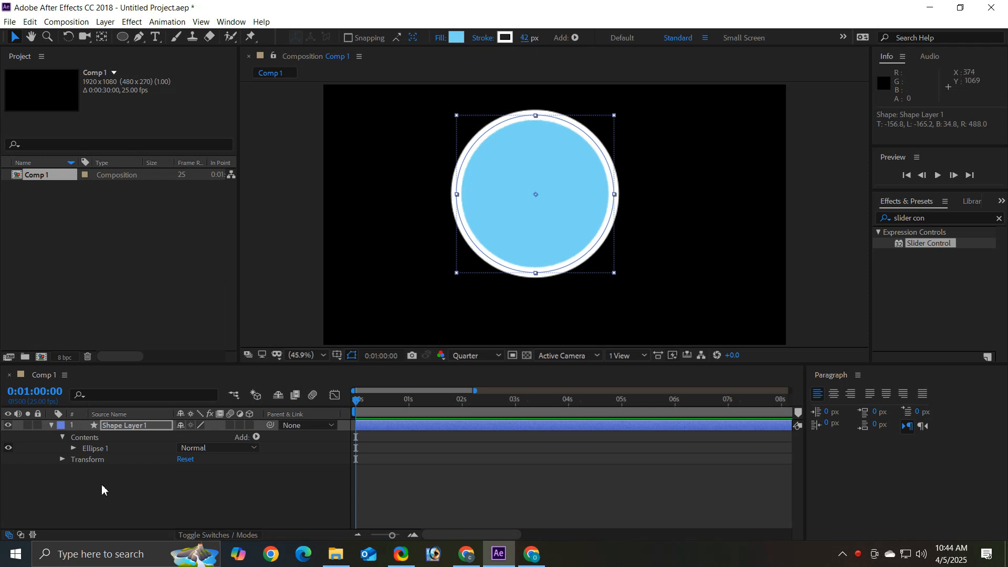
Apply the Stylize Glow effect to the circle's shape layer.
{"action": "left_click", "coordinate": [51, 425]}
{"action": "left_click", "coordinate": [544, 234]}
{"action": "left_click", "coordinate": [131, 21]}
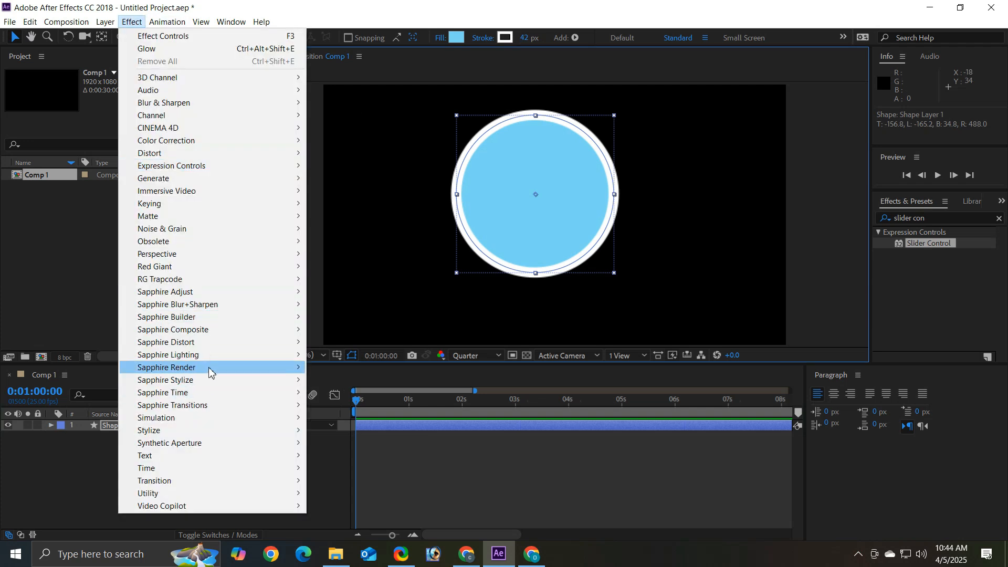
{"action": "mouse_move", "coordinate": [196, 431]}
{"action": "left_click", "coordinate": [344, 330]}
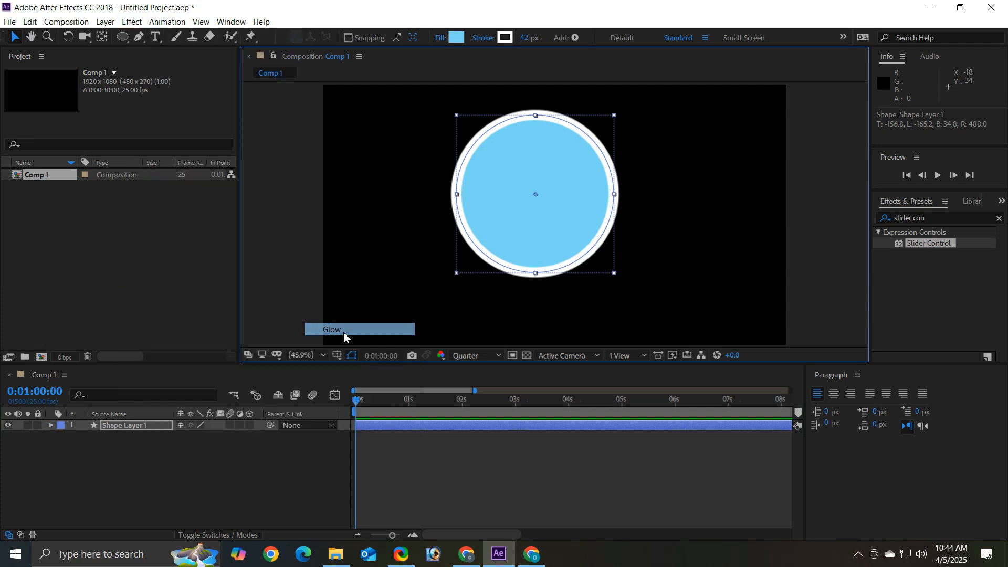
Configure the glow to composite the original On Top, use A & B Colors, and make Color B white.
{"action": "left_click", "coordinate": [167, 151]}
{"action": "left_click", "coordinate": [127, 146]}
{"action": "left_click", "coordinate": [167, 162]}
{"action": "left_click", "coordinate": [157, 189]}
{"action": "left_click", "coordinate": [173, 140]}
{"action": "left_click", "coordinate": [157, 152]}
{"action": "left_click", "coordinate": [136, 255]}
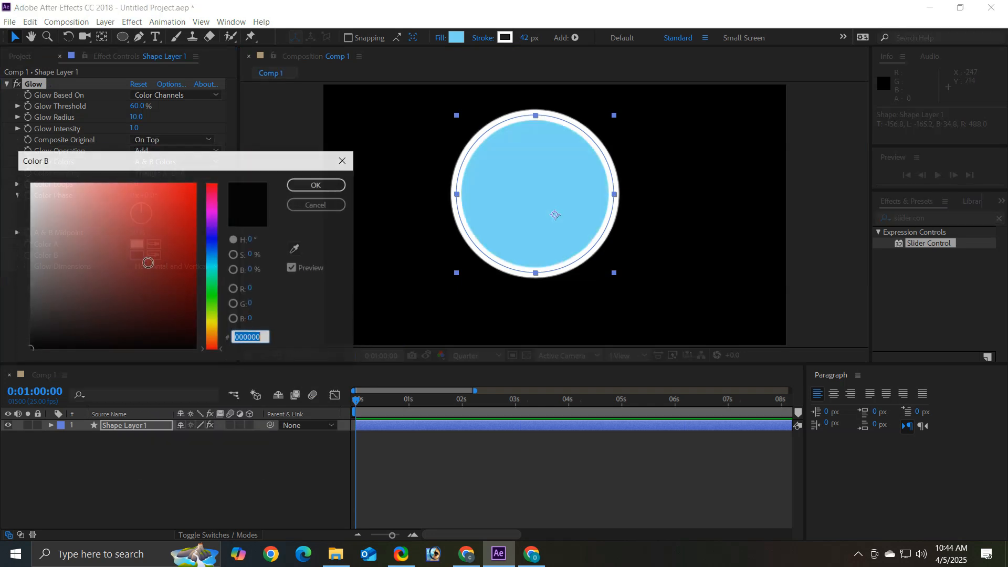
{"action": "left_click_drag", "start_coordinate": [148, 263], "coordinate": [31, 182]}
{"action": "left_click", "coordinate": [317, 185]}
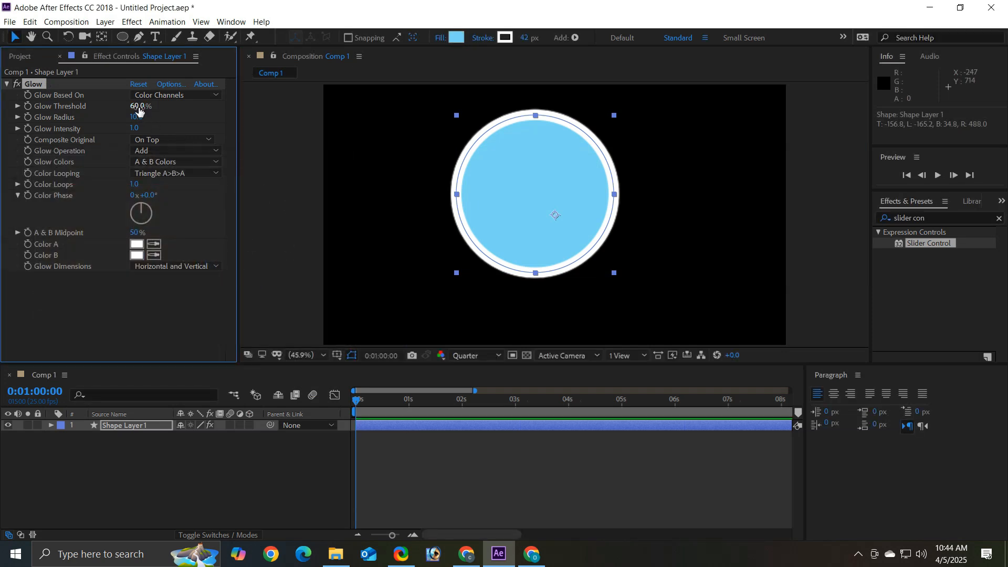
Set the Glow Threshold to 67.8%, the Glow Radius to 131 and the Glow Intensity to 1.3.
{"action": "left_click_drag", "start_coordinate": [149, 106], "coordinate": [239, 114]}
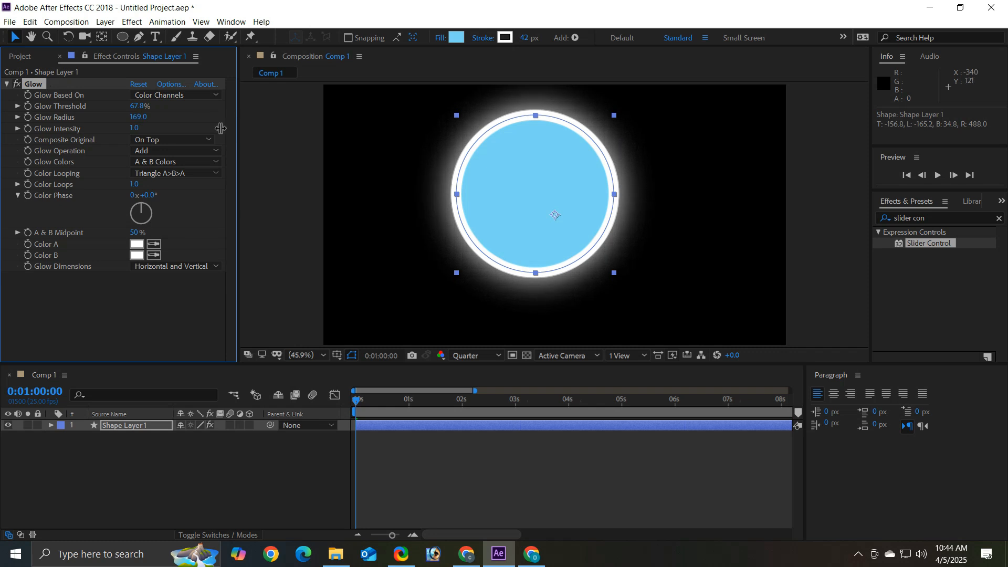
{"action": "left_click_drag", "start_coordinate": [140, 127], "coordinate": [112, 116]}
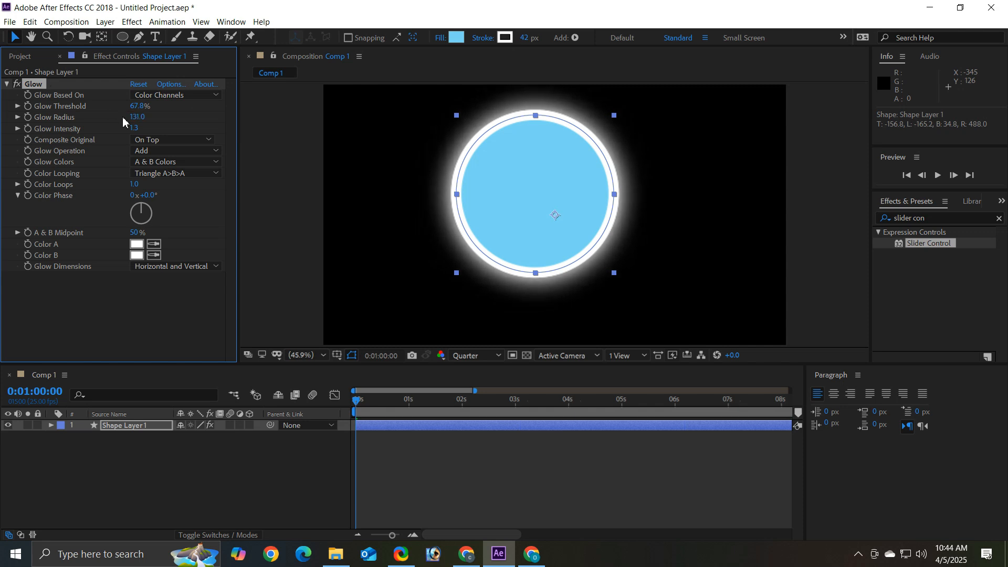
{"action": "left_click", "coordinate": [340, 499]}
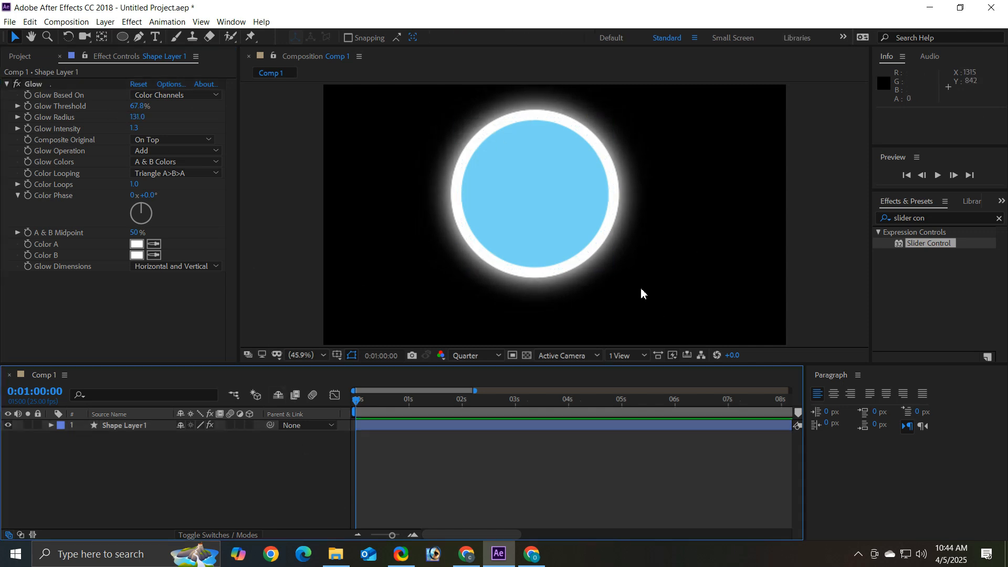
Duplicate Shape Layer 1 and delete the Glow effect from the duplicate.
{"action": "left_click", "coordinate": [118, 427]}
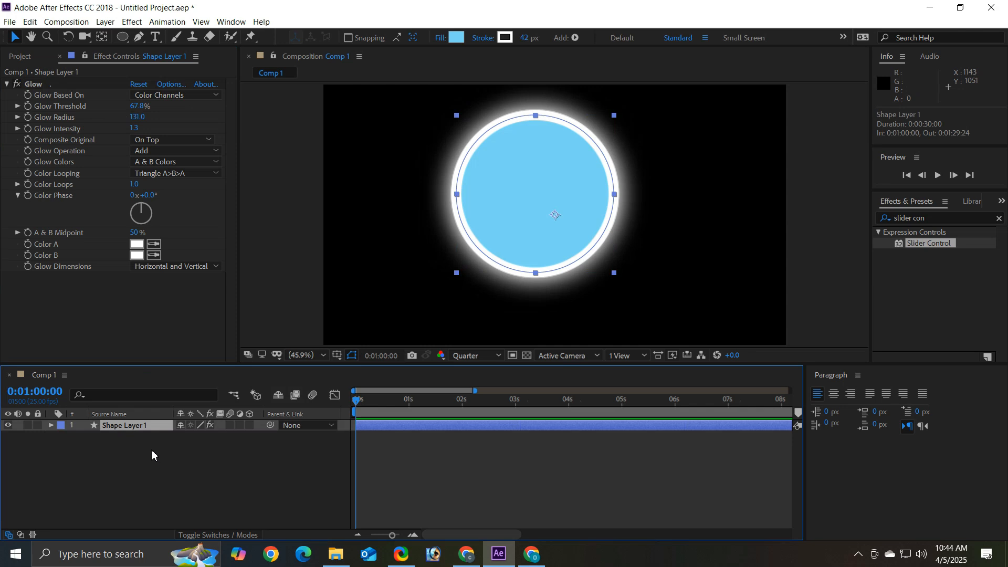
{"action": "key", "text": "ctrl+d"}
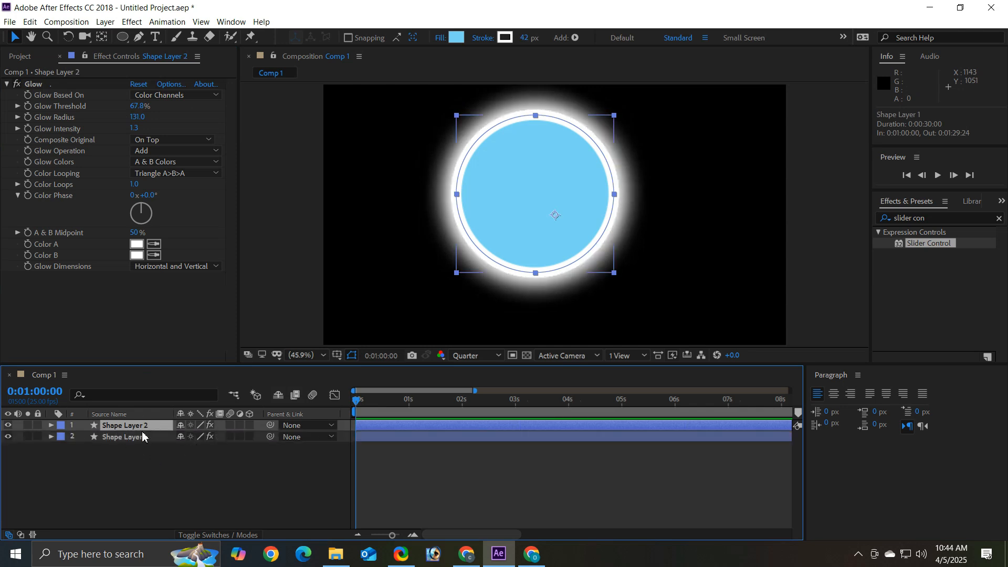
{"action": "key", "text": "e"}
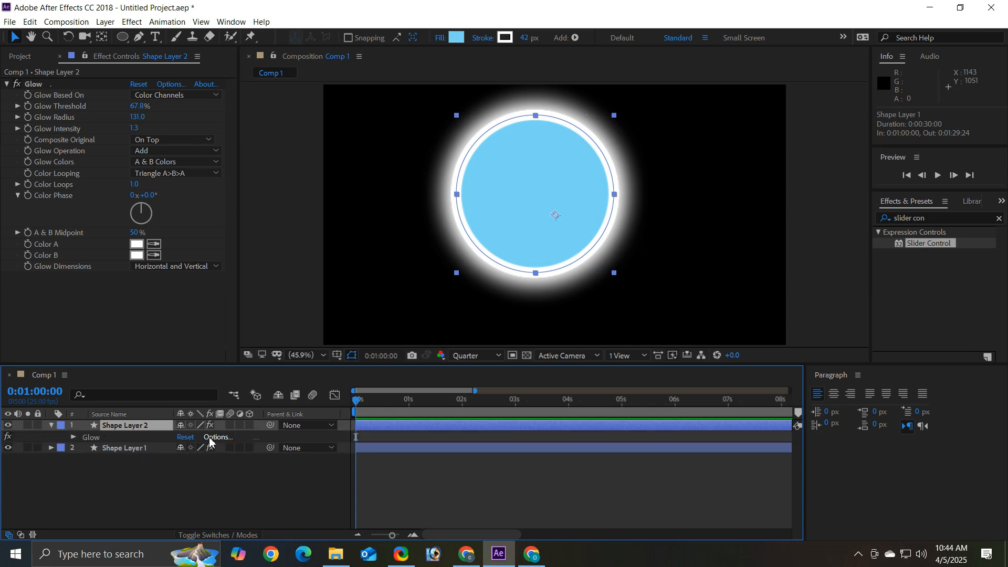
{"action": "left_click", "coordinate": [96, 439]}
{"action": "key", "text": "Delete"}
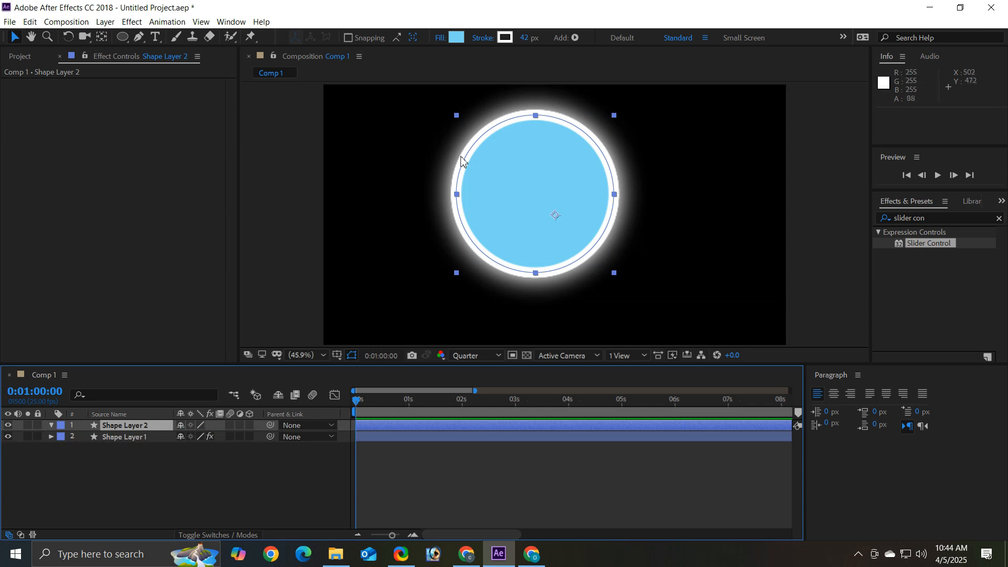
Set the duplicate circle's stroke width to 0 px and its fill to the saturated blue 0079FF.
{"action": "left_click_drag", "start_coordinate": [523, 40], "coordinate": [381, 131]}
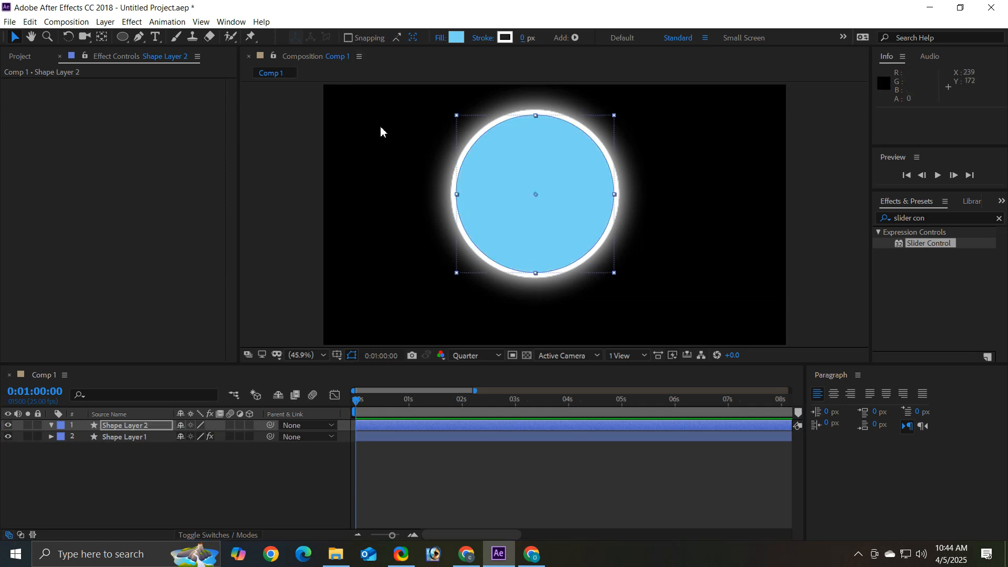
{"action": "left_click", "coordinate": [454, 37]}
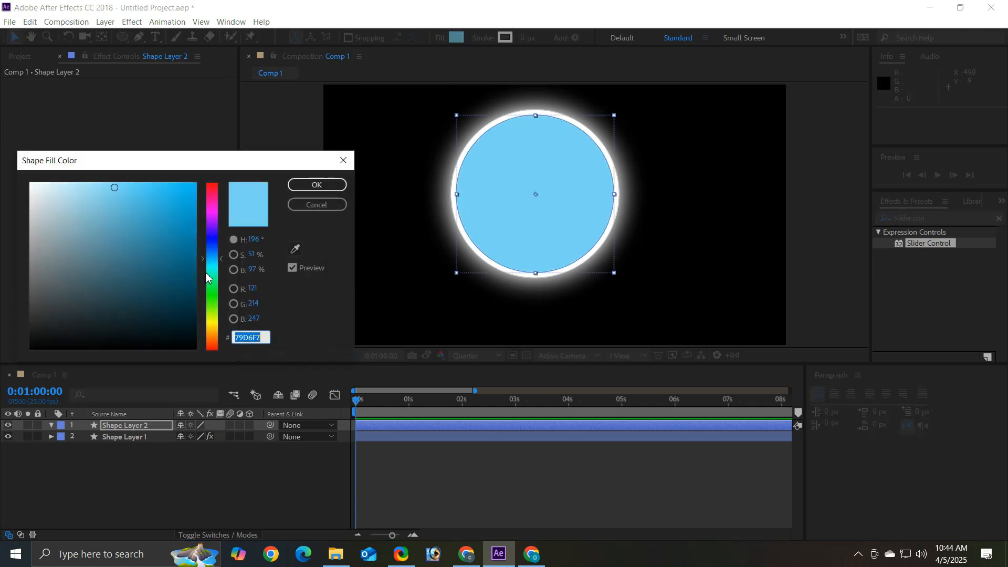
{"action": "left_click", "coordinate": [211, 252]}
{"action": "left_click_drag", "start_coordinate": [187, 244], "coordinate": [270, 152]}
{"action": "left_click", "coordinate": [309, 184]}
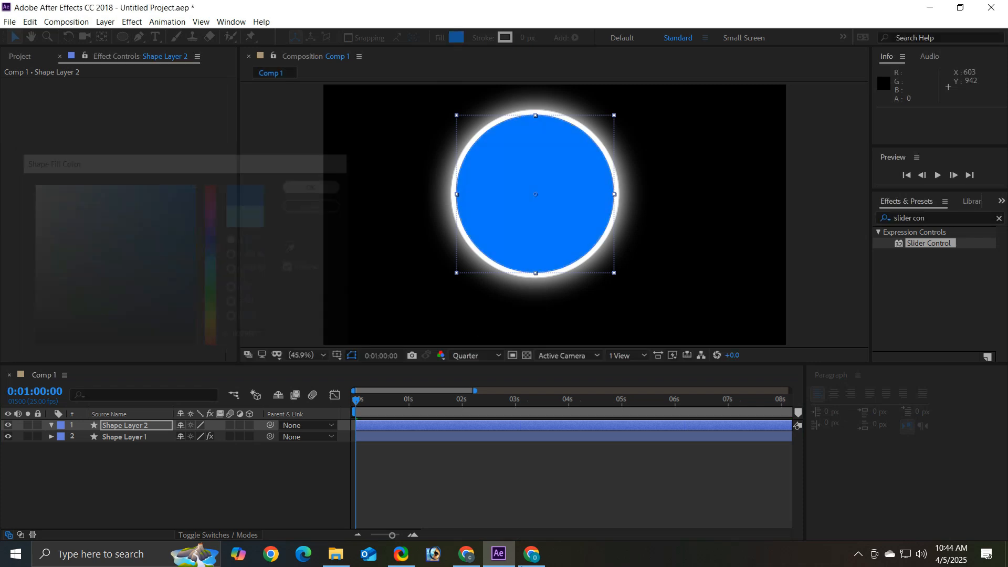
Compare with the pie slice in the Chrome reference video and change the duplicate circle's fill to a lighter blue in After Effects.
{"action": "left_click", "coordinate": [531, 554]}
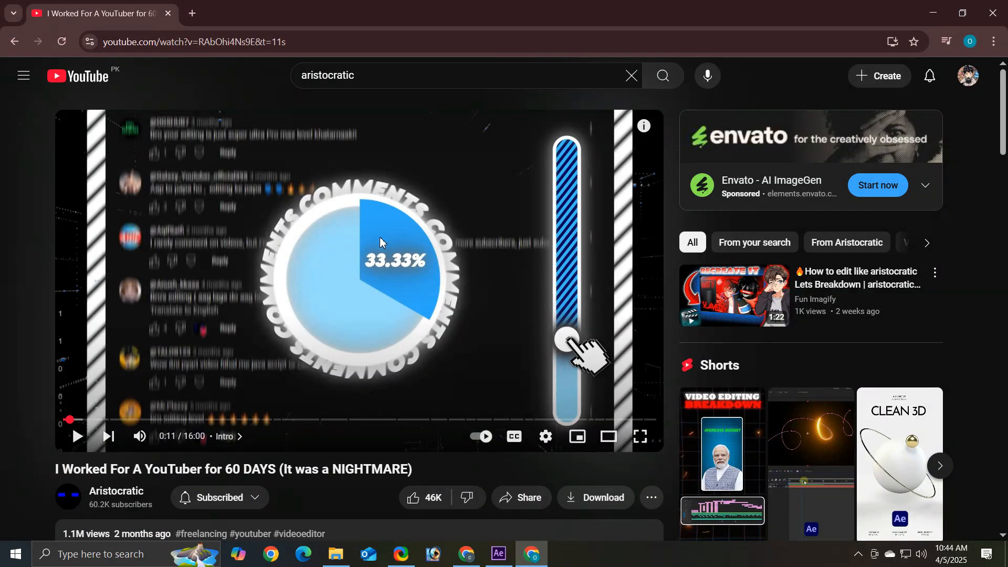
{"action": "left_click", "coordinate": [933, 13]}
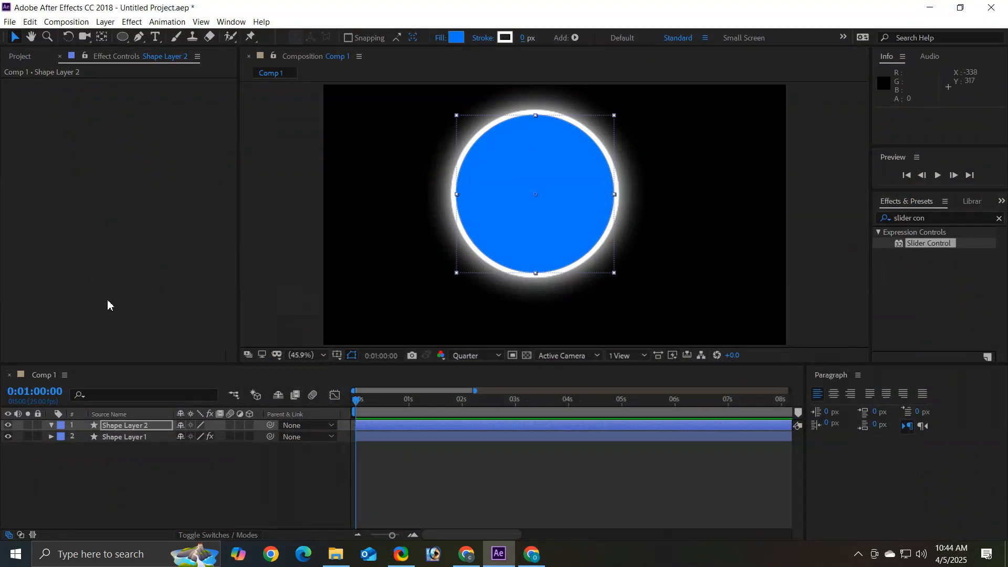
{"action": "left_click", "coordinate": [457, 37]}
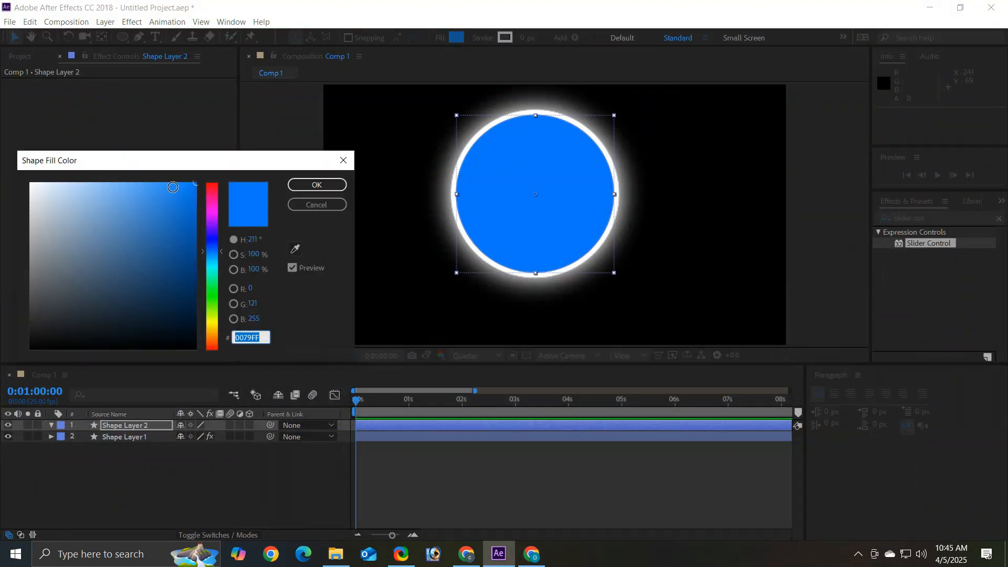
{"action": "left_click", "coordinate": [158, 184]}
{"action": "left_click", "coordinate": [314, 185]}
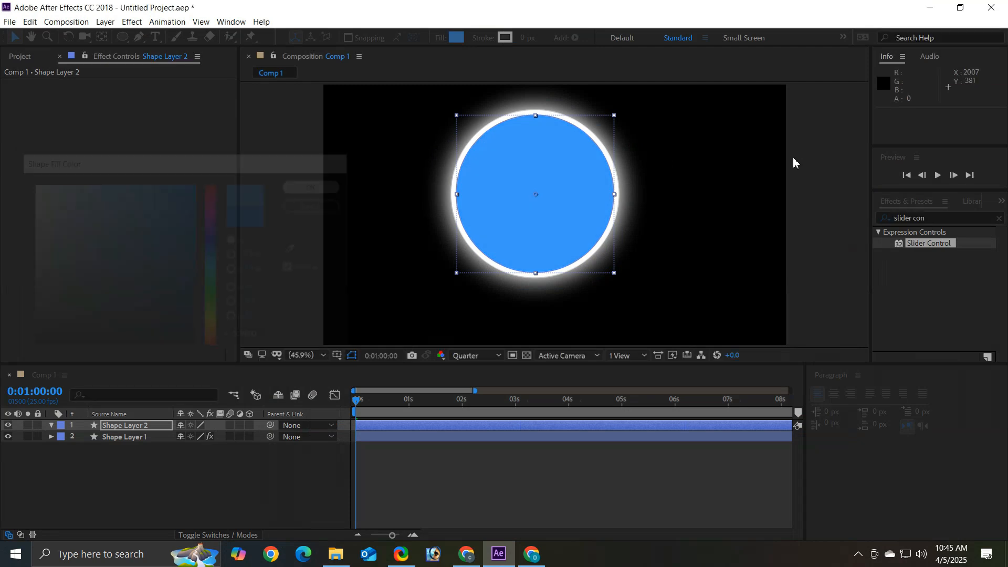
Apply the Radial Wipe transition effect to Shape Layer 2 and set its wipe direction to Counterclockwise.
{"action": "left_click", "coordinate": [132, 23]}
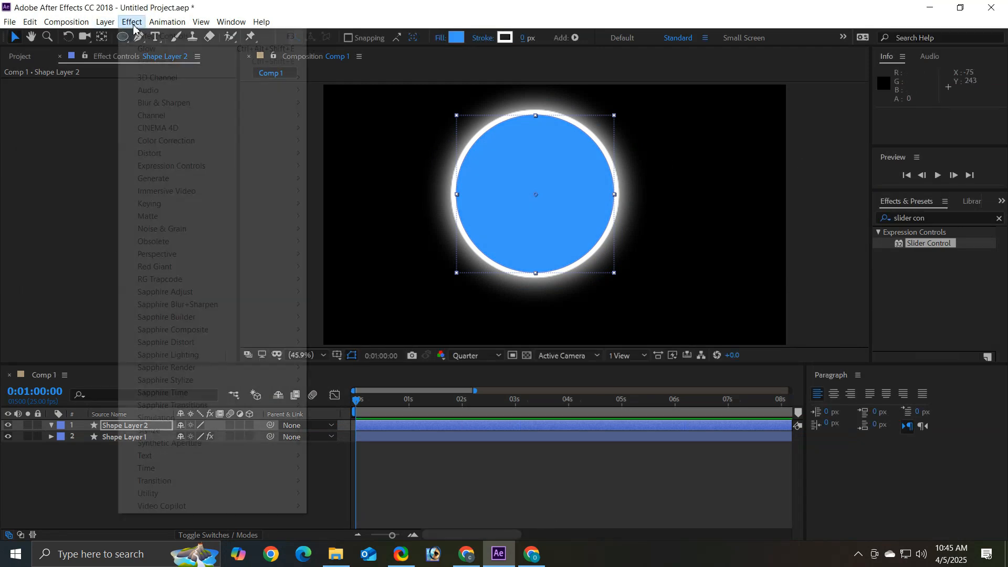
{"action": "mouse_move", "coordinate": [192, 480]}
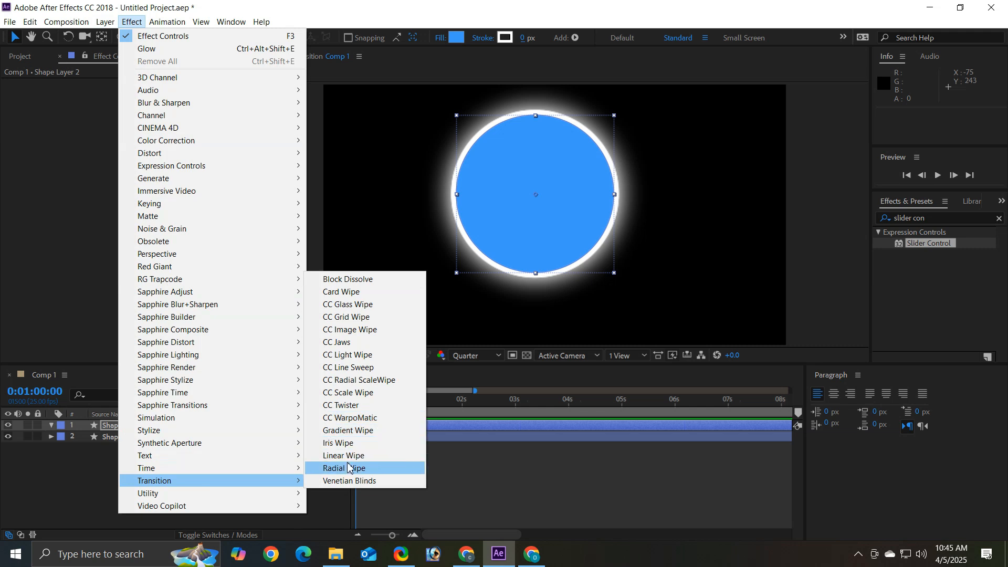
{"action": "left_click", "coordinate": [349, 468]}
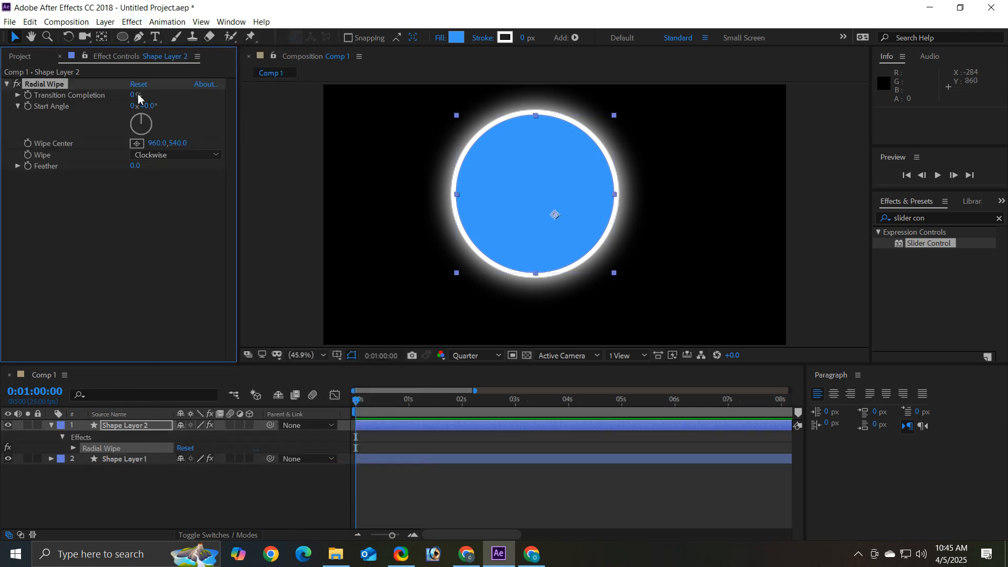
{"action": "left_click", "coordinate": [166, 155]}
{"action": "left_click", "coordinate": [178, 180]}
Set the wipe's Transition Completion to 52% and place its Wipe Center on the circle's centre at 881.6, 450.7.
{"action": "left_click_drag", "start_coordinate": [152, 98], "coordinate": [244, 105]}
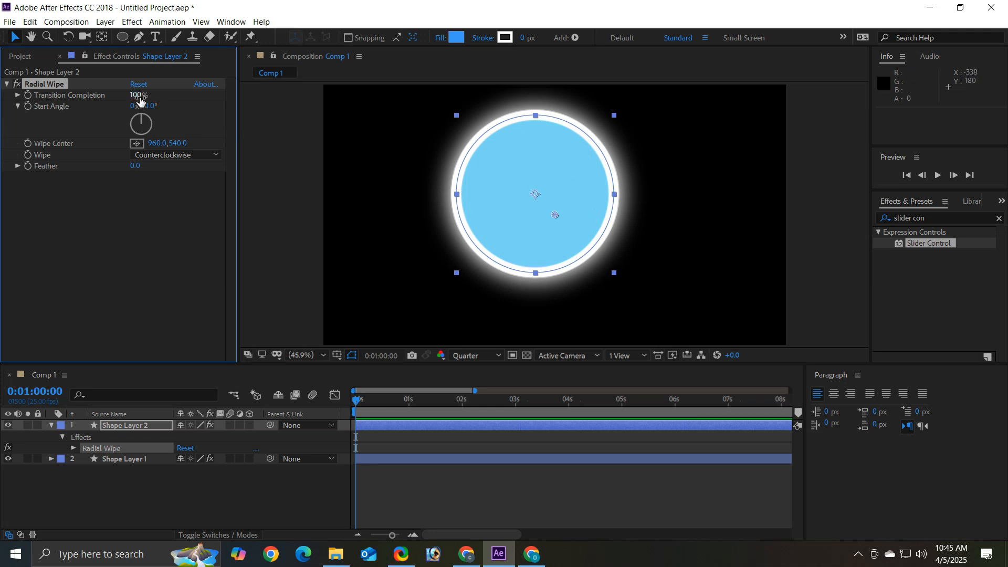
{"action": "left_click_drag", "start_coordinate": [135, 94], "coordinate": [103, 96]}
{"action": "left_click_drag", "start_coordinate": [555, 214], "coordinate": [534, 199]}
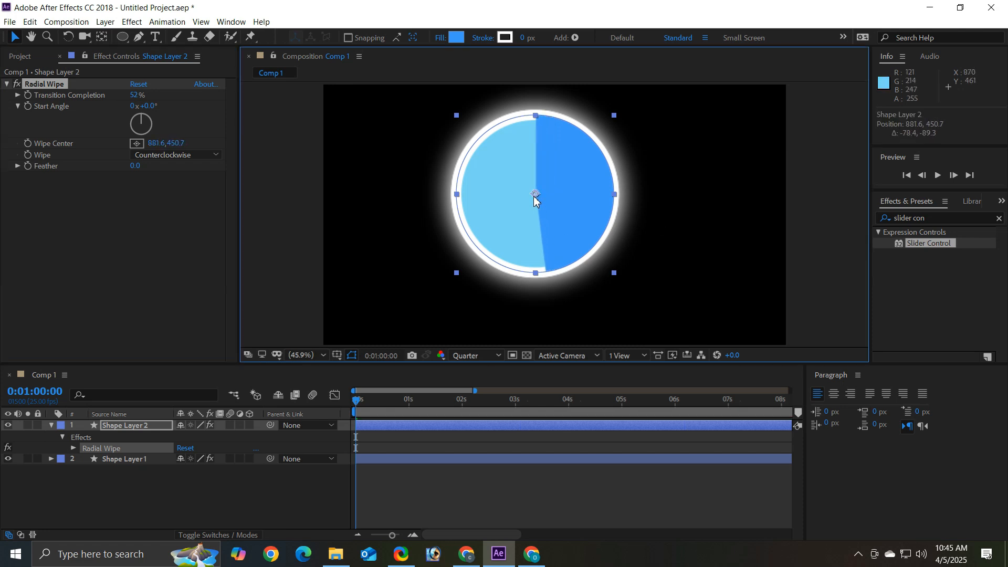
Keyframe the wipe's Transition Completion from fully wiped at the composition's start to 68% at 0:01:01:10, and preview the animation.
{"action": "left_click_drag", "start_coordinate": [137, 95], "coordinate": [187, 96]}
{"action": "left_click", "coordinate": [347, 397]}
{"action": "left_click", "coordinate": [30, 101]}
{"action": "left_click_drag", "start_coordinate": [414, 403], "coordinate": [430, 401]}
{"action": "left_click_drag", "start_coordinate": [126, 93], "coordinate": [111, 91]}
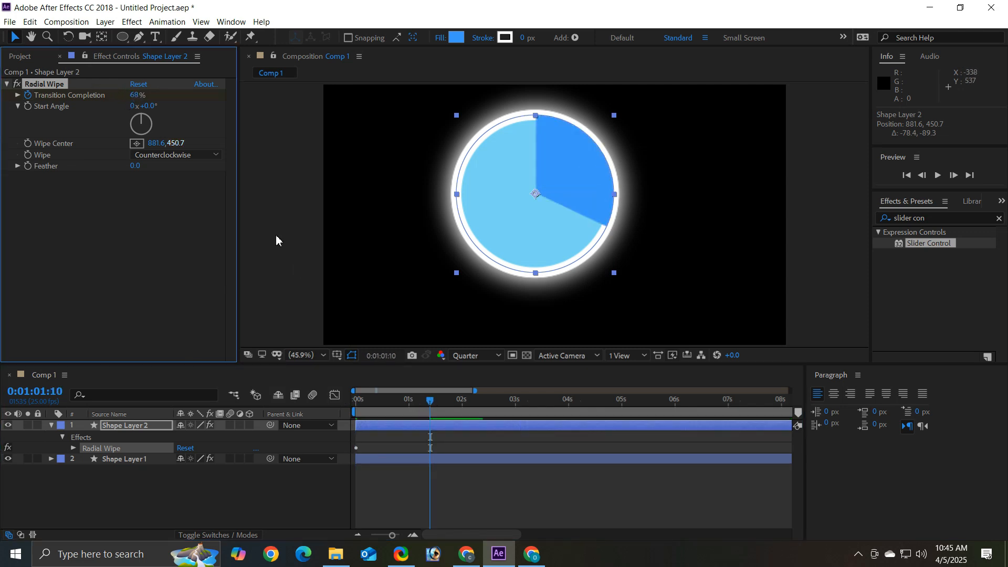
{"action": "left_click", "coordinate": [302, 494]}
{"action": "left_click_drag", "start_coordinate": [429, 401], "coordinate": [347, 410]}
{"action": "key", "text": "space"}
{"action": "key", "text": "space"}
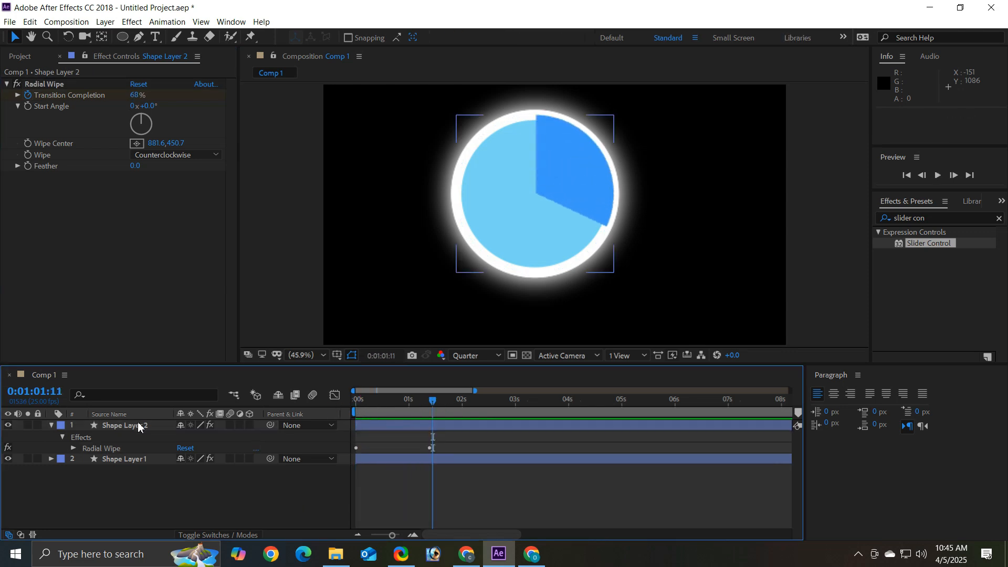
Apply Easy Ease to both Transition Completion keyframes of Shape Layer 2 and preview the wipe.
{"action": "left_click", "coordinate": [137, 425]}
{"action": "key", "text": "u"}
{"action": "left_click_drag", "start_coordinate": [438, 445], "coordinate": [349, 463]}
{"action": "right_click", "coordinate": [356, 449]}
{"action": "mouse_move", "coordinate": [409, 440]}
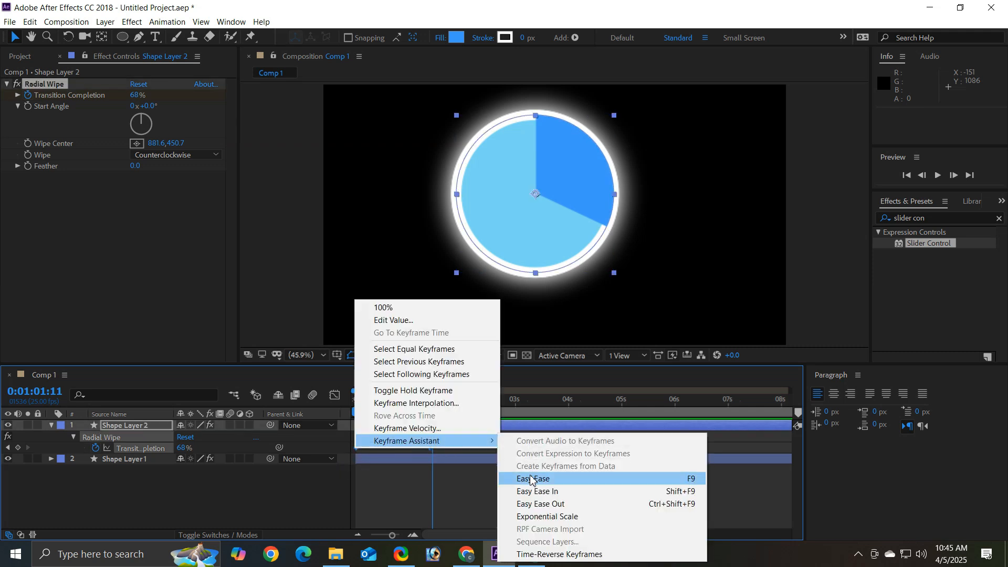
{"action": "left_click", "coordinate": [522, 478]}
{"action": "key", "text": "space"}
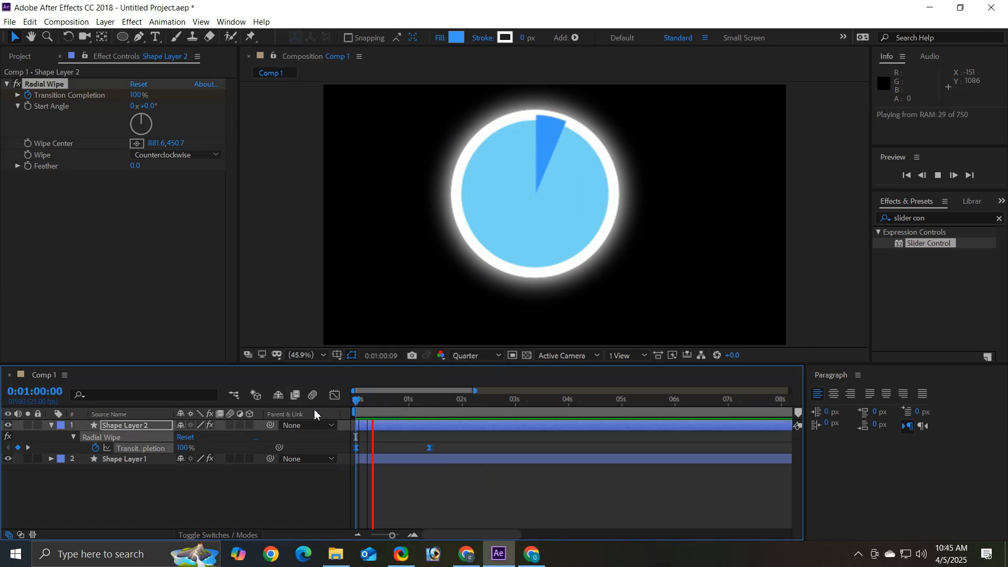
{"action": "key", "text": "space"}
Reshape the wipe's speed curve by lengthening the last keyframe's incoming influence for a fast start and slow finish, and preview it.
{"action": "left_click", "coordinate": [334, 394]}
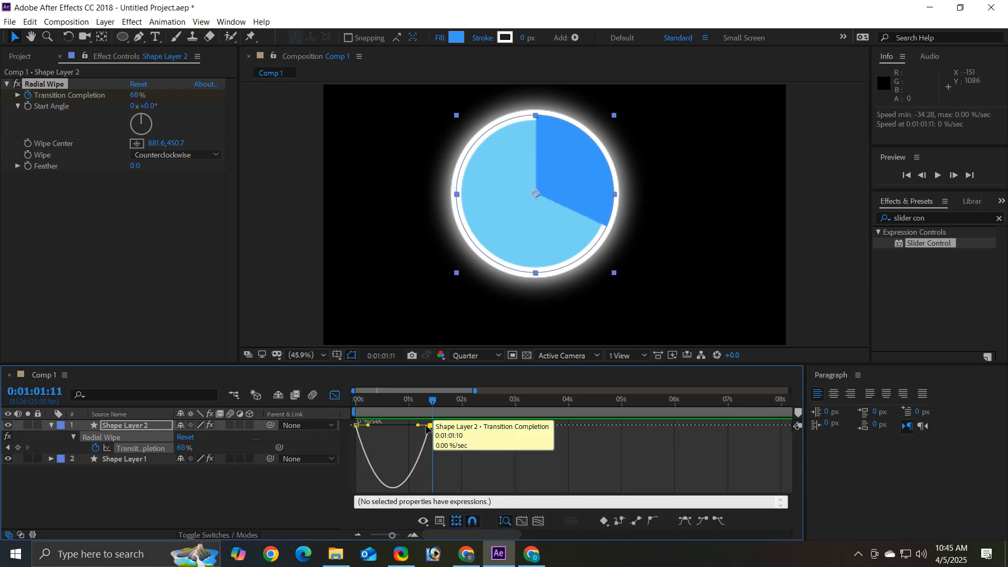
{"action": "left_click", "coordinate": [419, 429]}
{"action": "left_click_drag", "start_coordinate": [412, 426], "coordinate": [345, 403]}
{"action": "key", "text": "space"}
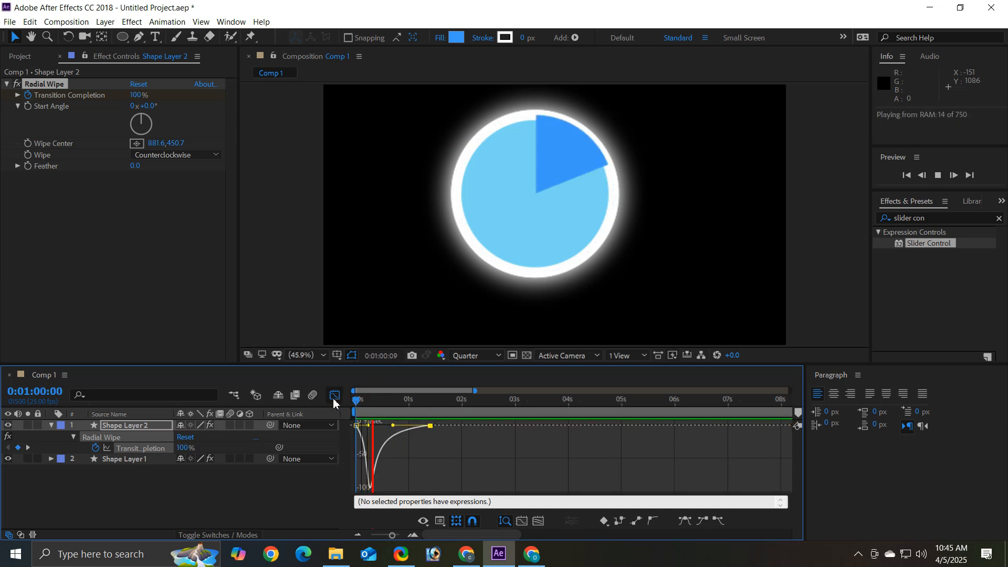
{"action": "left_click", "coordinate": [334, 395]}
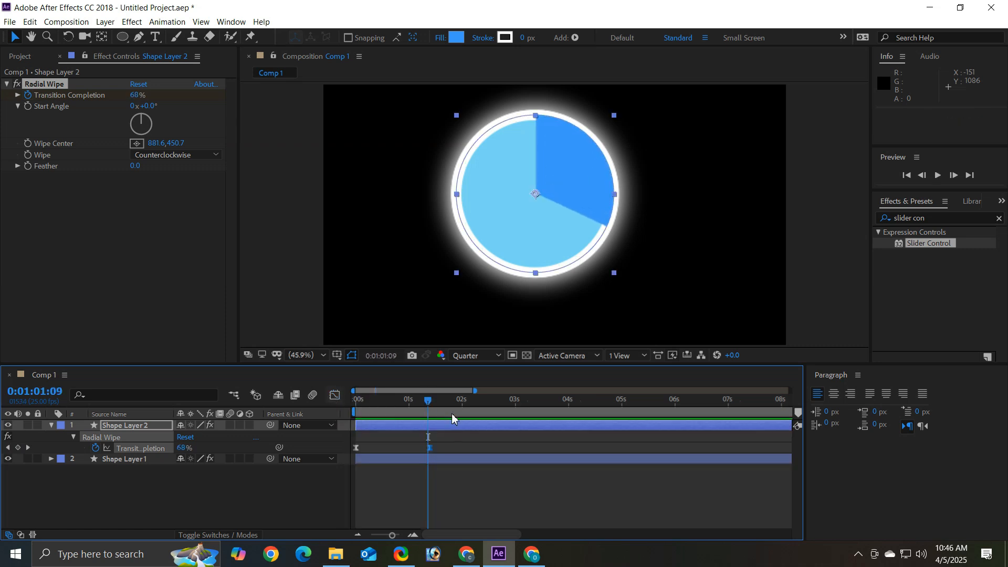
{"action": "left_click", "coordinate": [357, 411]}
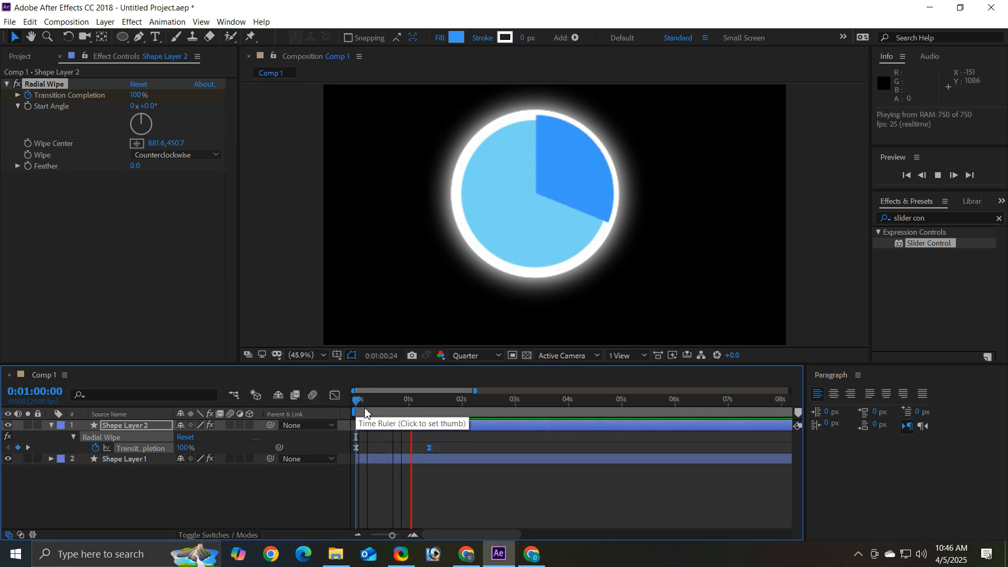
{"action": "key", "text": "space"}
Check the percentage label in the Chrome reference video and add a text layer reading 0 over the circle in After Effects.
{"action": "left_click", "coordinate": [528, 557]}
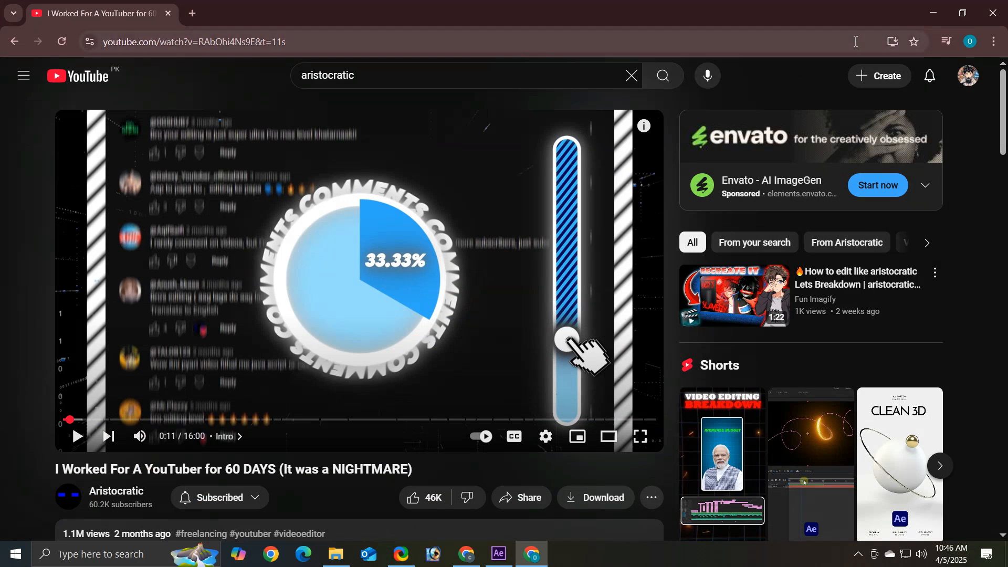
{"action": "left_click", "coordinate": [932, 13]}
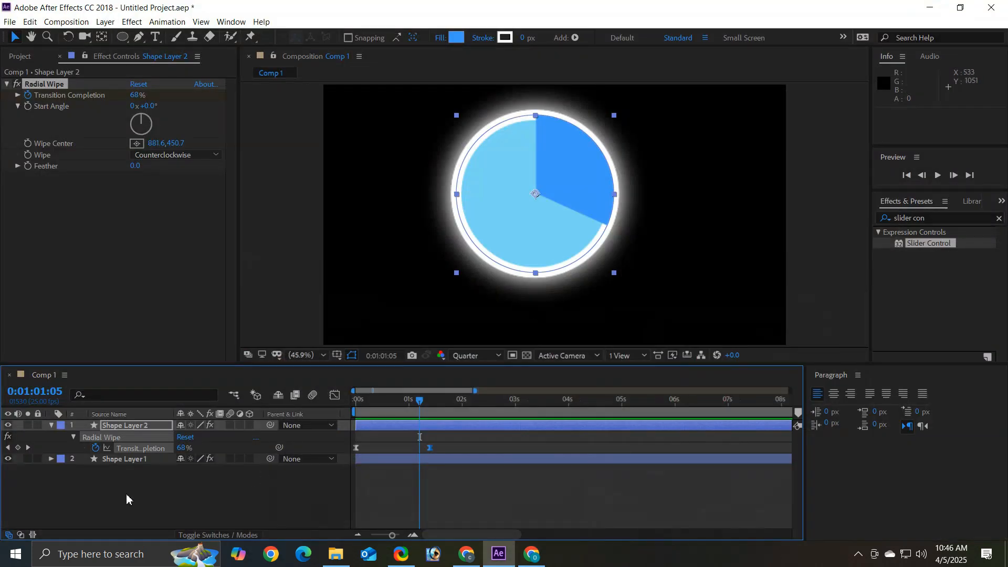
{"action": "left_click", "coordinate": [51, 426]}
{"action": "left_click", "coordinate": [156, 36]}
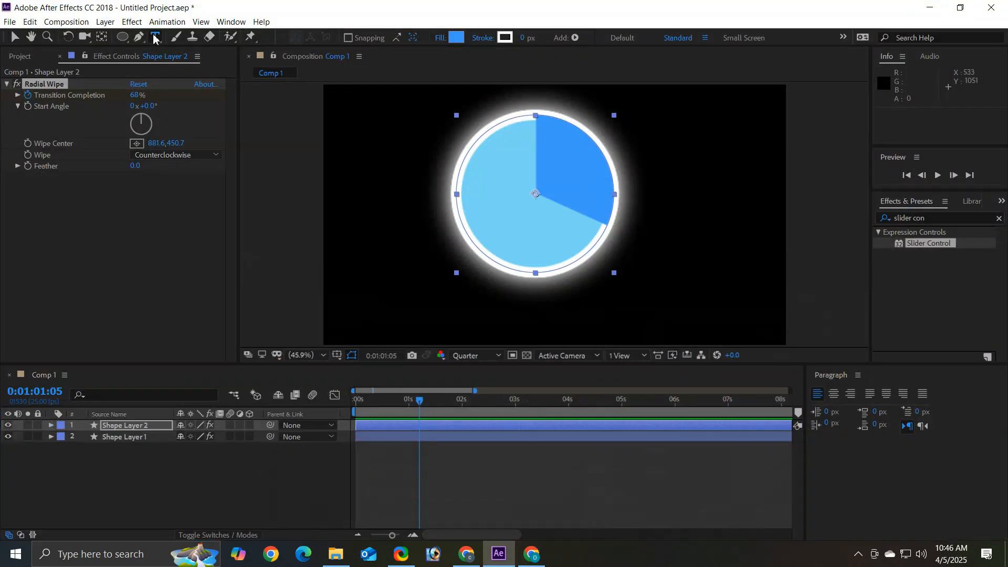
{"action": "left_click", "coordinate": [513, 167]}
{"action": "type", "text": "0"}
{"action": "key", "text": "KP_Enter"}
{"action": "key", "text": "ctrl+alt+Home"}
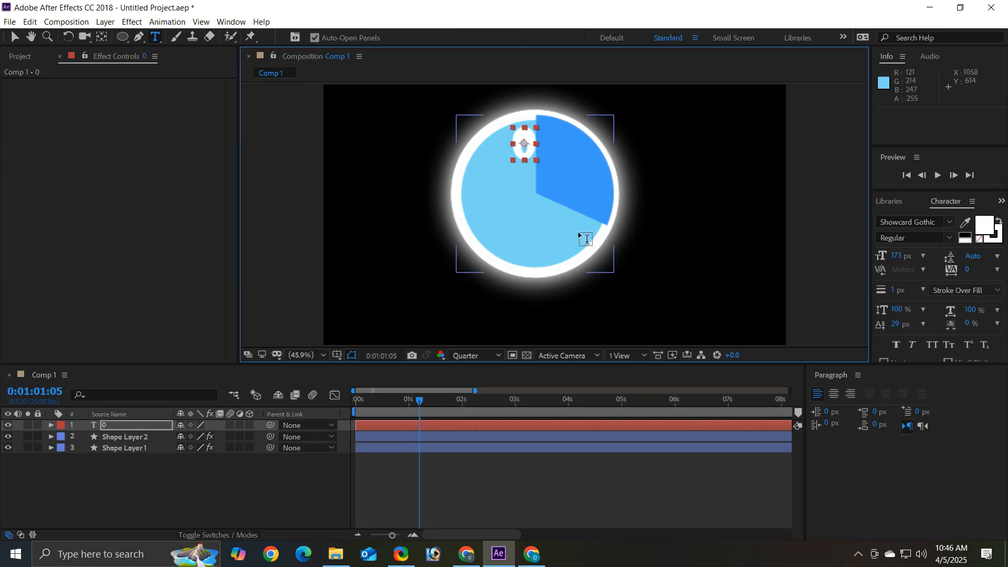
Pre-compose the 0 text layer as 0 Comp 1 and open the new composition.
{"action": "right_click", "coordinate": [120, 430]}
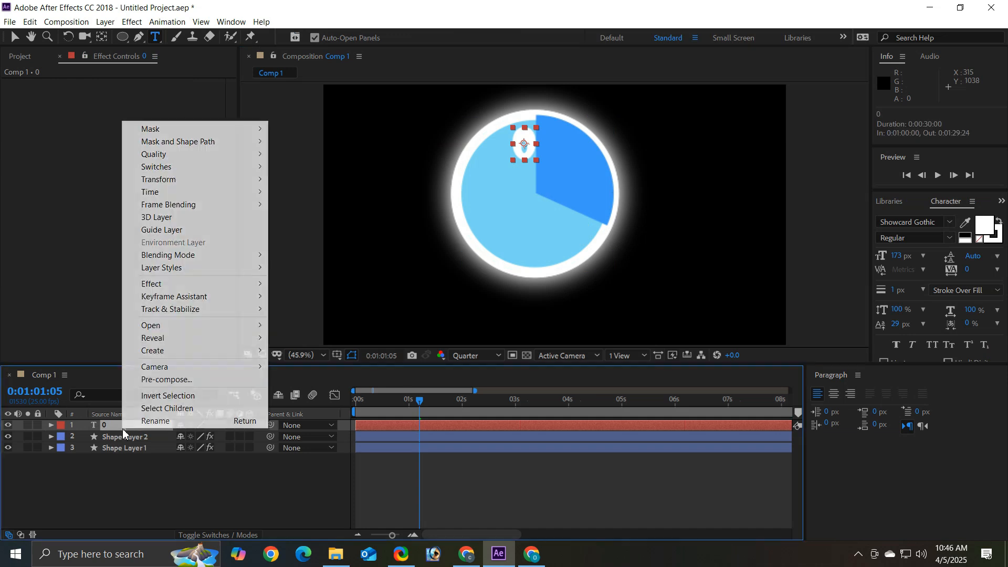
{"action": "left_click", "coordinate": [180, 380]}
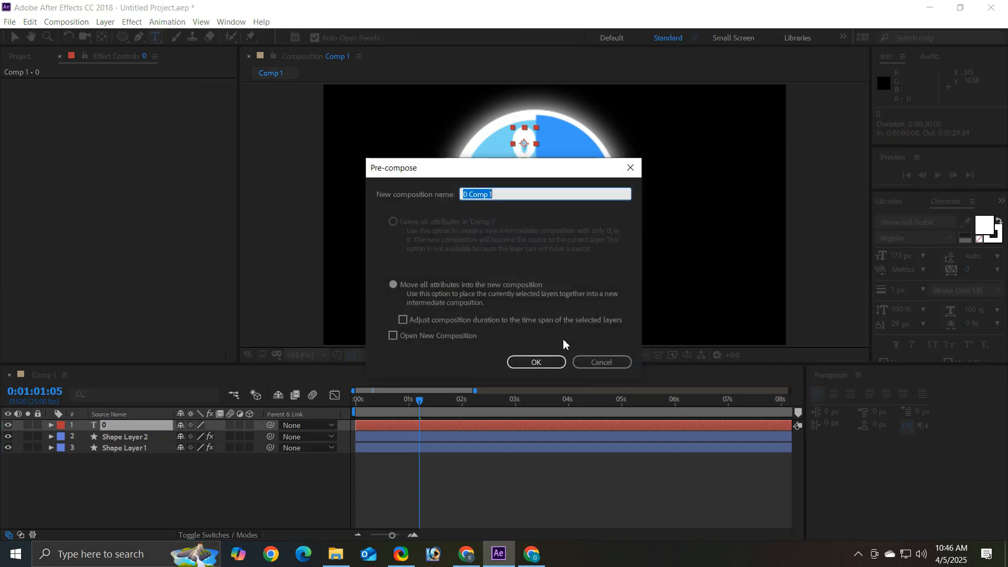
{"action": "left_click", "coordinate": [536, 362]}
{"action": "double_click", "coordinate": [121, 425]}
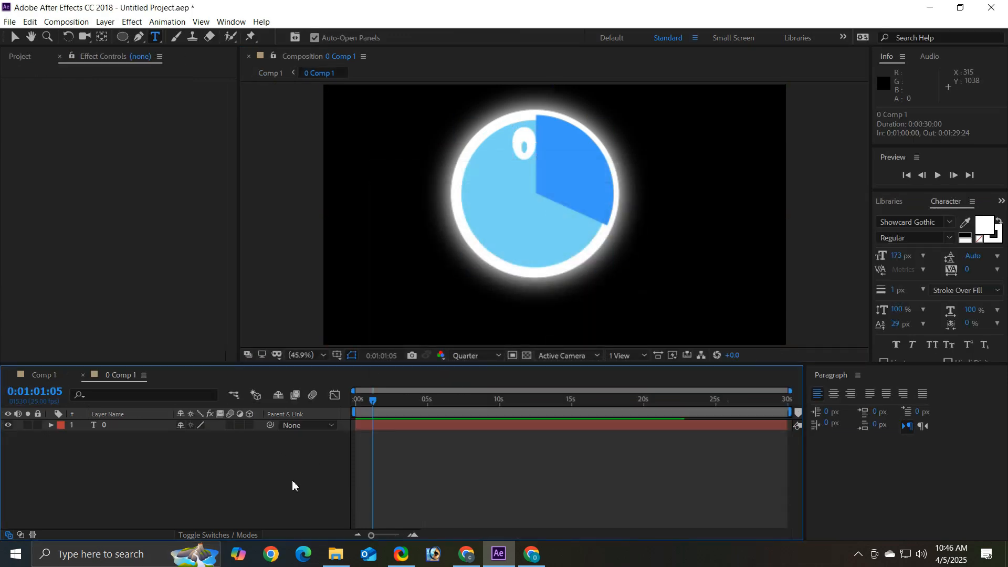
Move the 0 text from the upper part of the frame to near its centre.
{"action": "left_click", "coordinate": [12, 37]}
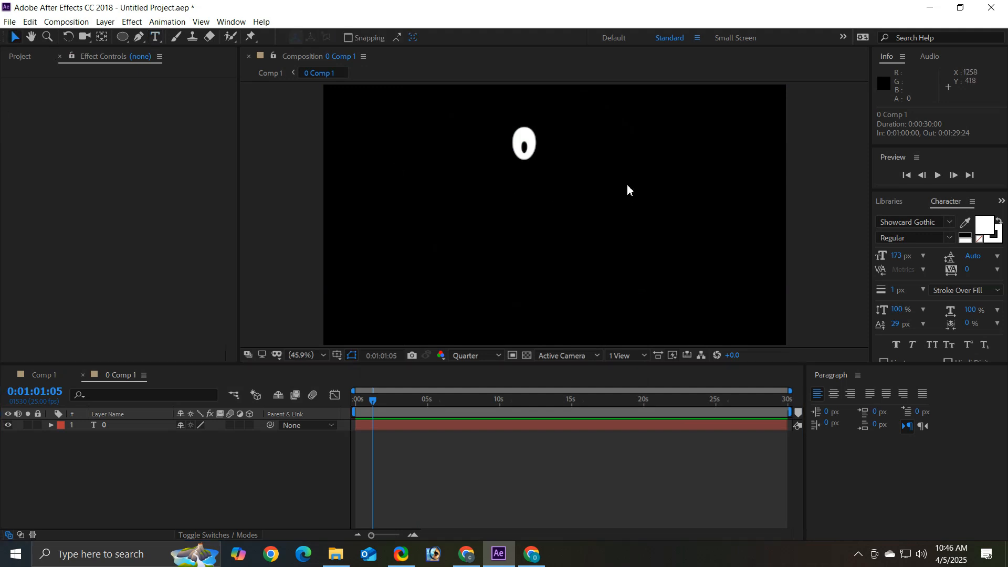
{"action": "left_click_drag", "start_coordinate": [536, 145], "coordinate": [564, 209]}
{"action": "left_click", "coordinate": [220, 457]}
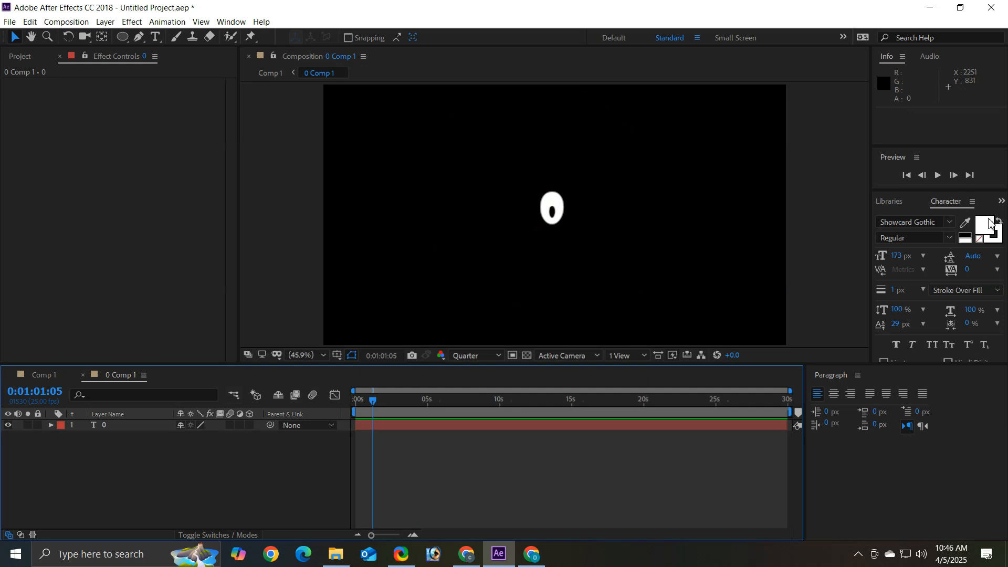
Apply the Slider Control expression effect to the 0 text layer.
{"action": "key", "text": "ctrl+5"}
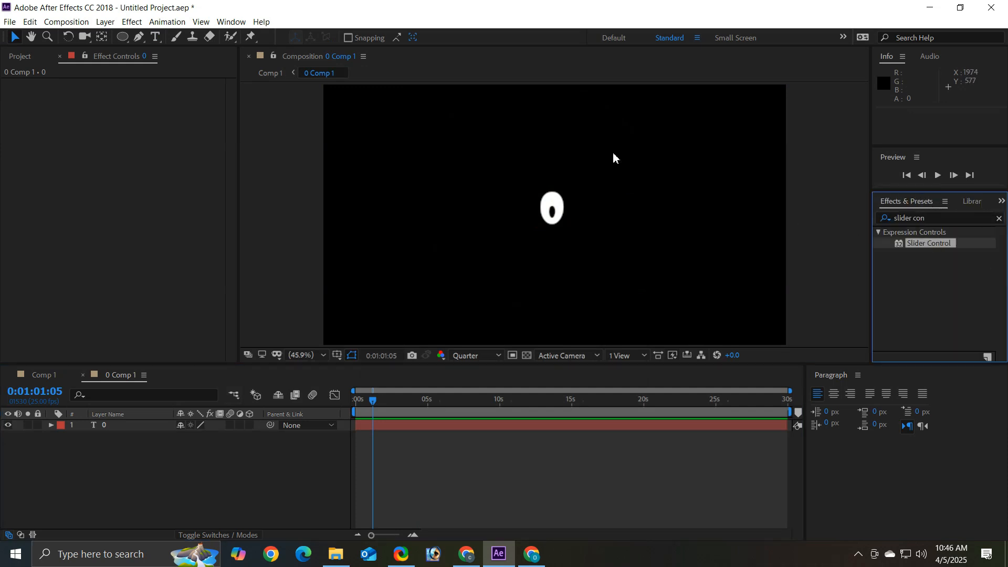
{"action": "left_click", "coordinate": [231, 21]}
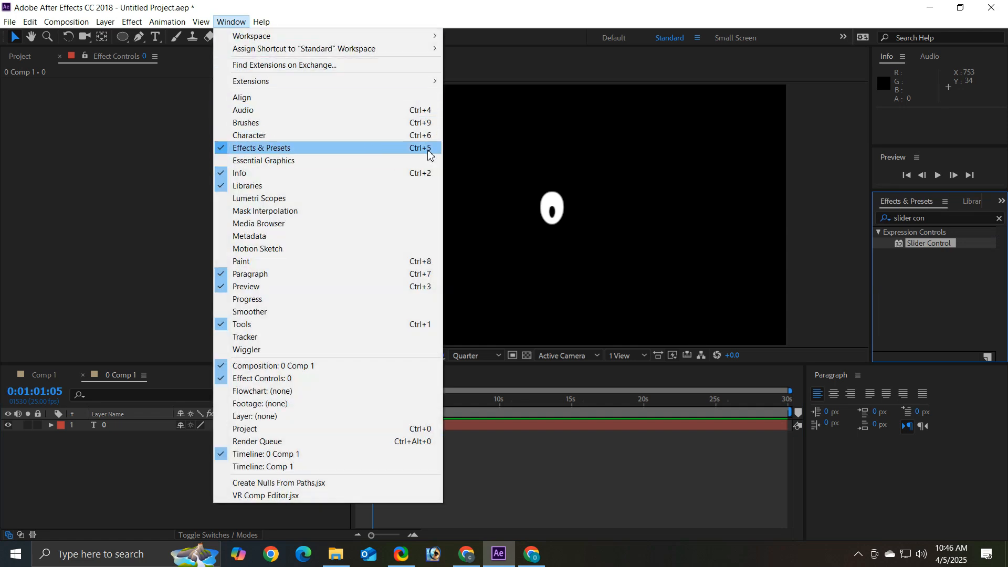
{"action": "left_click", "coordinate": [116, 500]}
{"action": "left_click", "coordinate": [116, 500]}
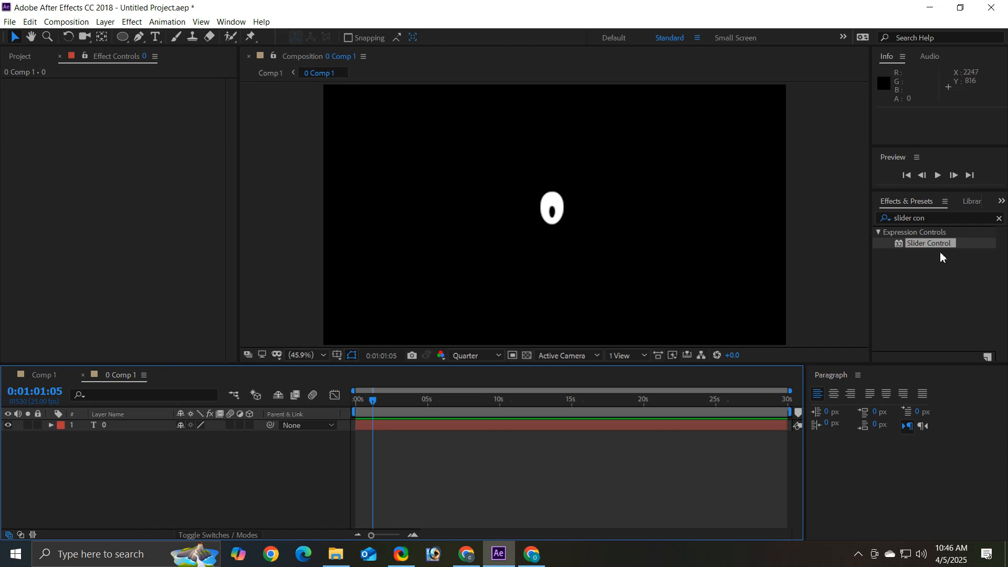
{"action": "left_click_drag", "start_coordinate": [943, 248], "coordinate": [124, 436]}
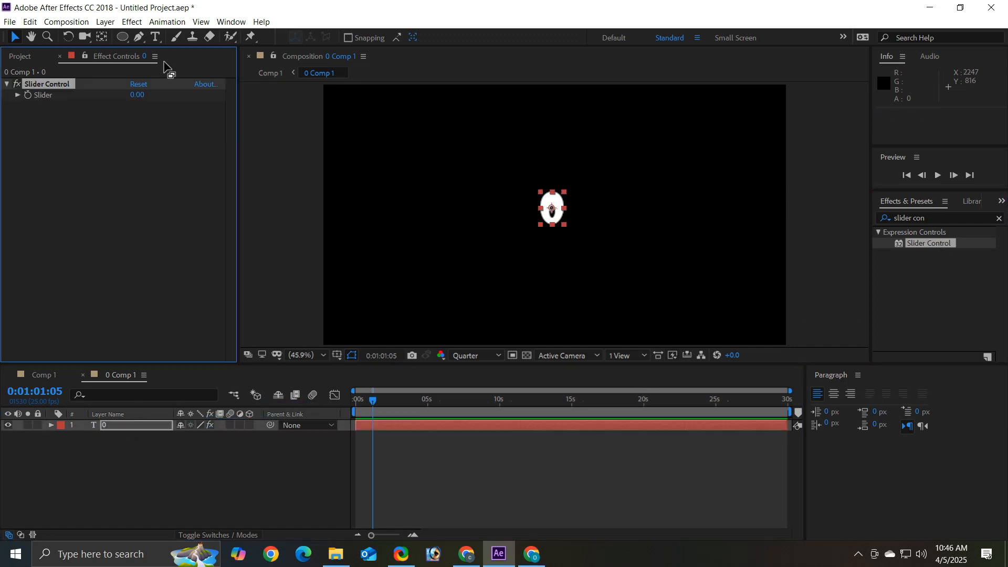
Keyframe the Slider from 0 at the composition's start to 33.33 at 0:01:00:23.
{"action": "left_click_drag", "start_coordinate": [371, 400], "coordinate": [357, 401]}
{"action": "left_click_drag", "start_coordinate": [791, 391], "coordinate": [452, 394]}
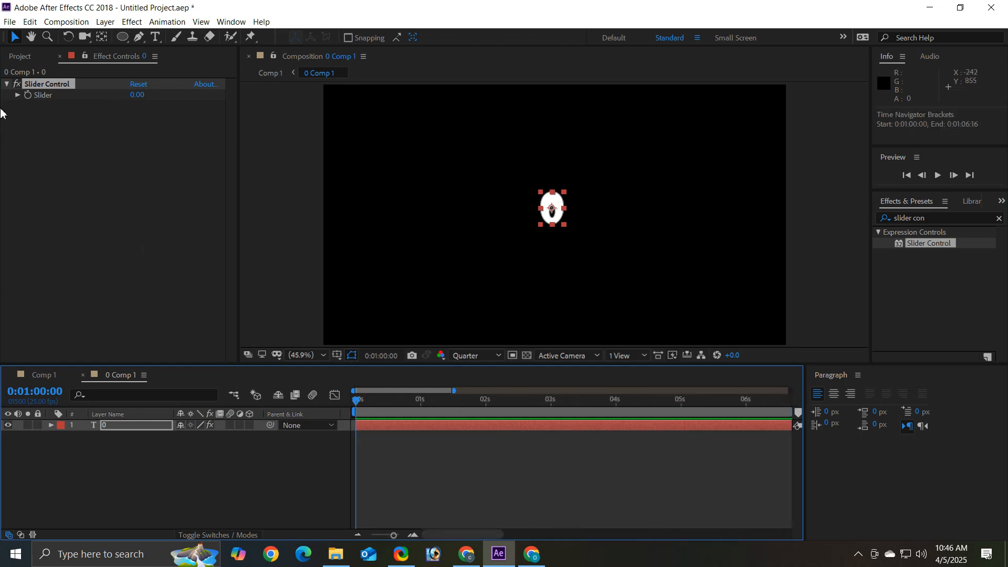
{"action": "left_click", "coordinate": [26, 96]}
{"action": "left_click_drag", "start_coordinate": [423, 402], "coordinate": [416, 401]}
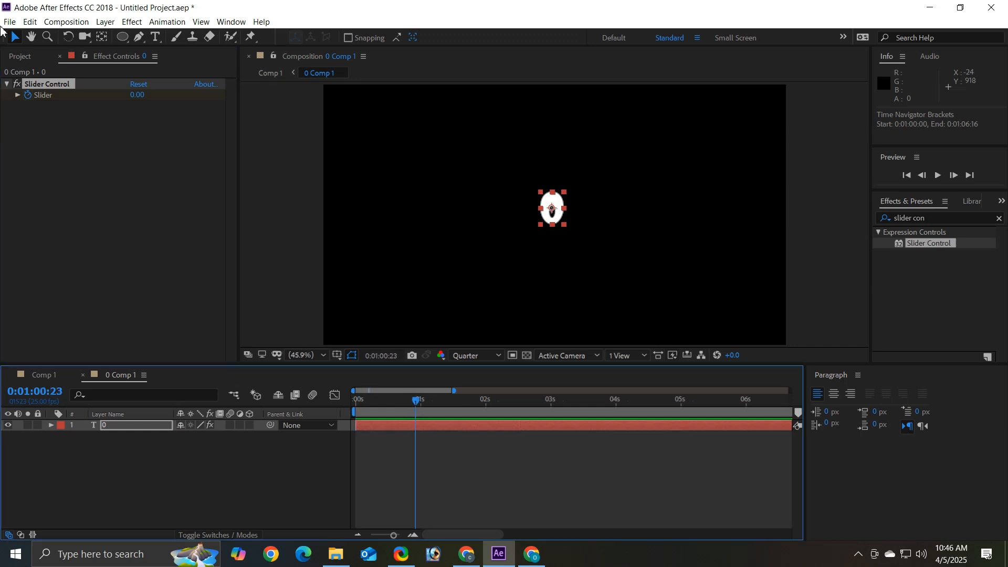
{"action": "left_click", "coordinate": [140, 95]}
{"action": "type", "text": "33.33"}
{"action": "key", "text": "Return"}
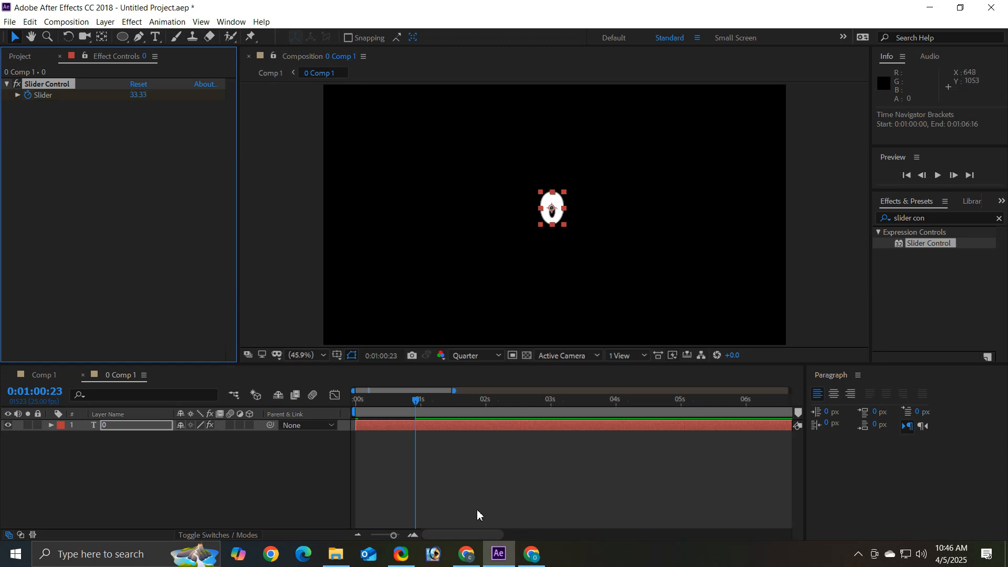
Link the text layer's Source Text to the Slider value and preview the number counting up.
{"action": "left_click_drag", "start_coordinate": [405, 402], "coordinate": [321, 405]}
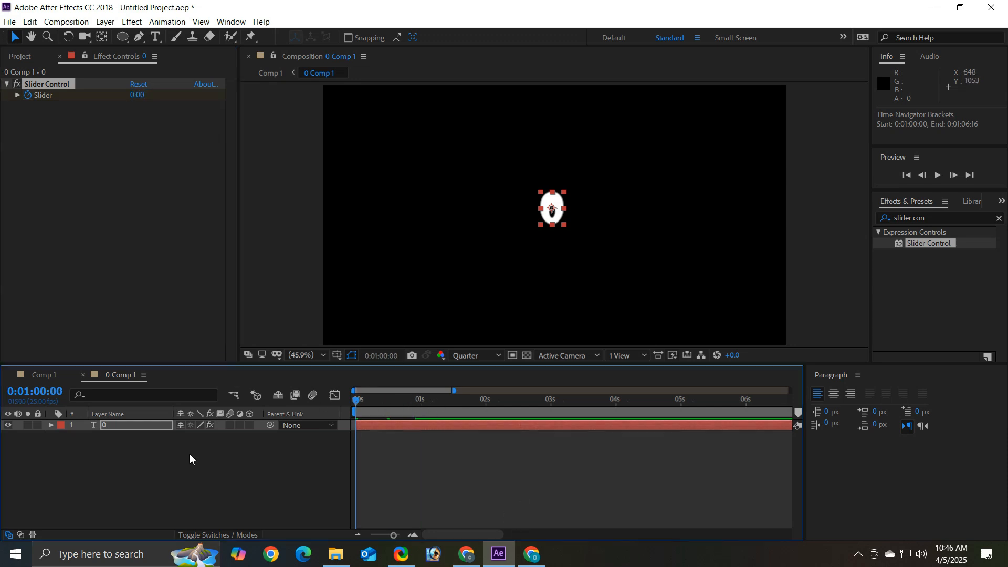
{"action": "left_click", "coordinate": [50, 425]}
{"action": "left_click", "coordinate": [62, 437]}
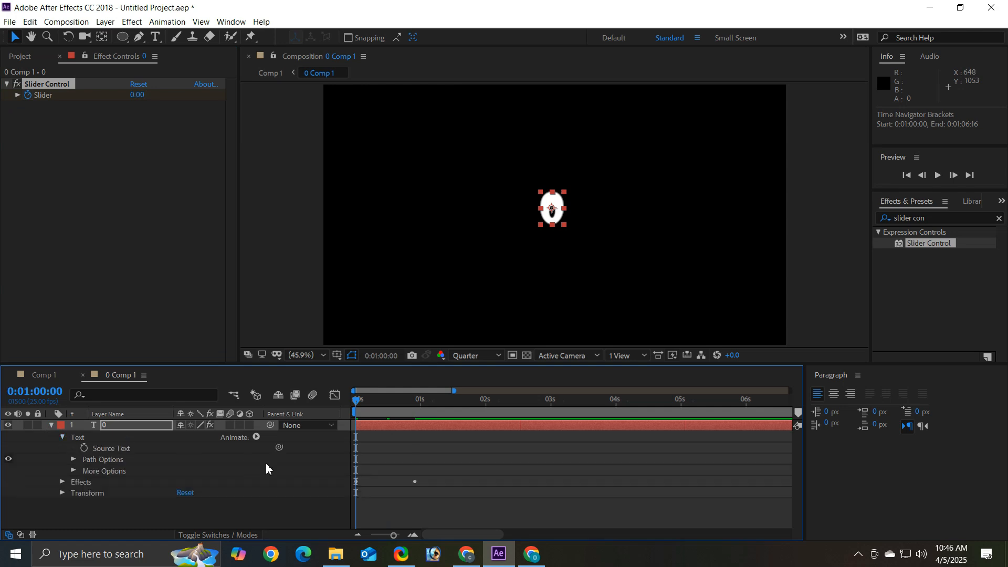
{"action": "left_click_drag", "start_coordinate": [277, 448], "coordinate": [47, 95]}
{"action": "key", "text": "space"}
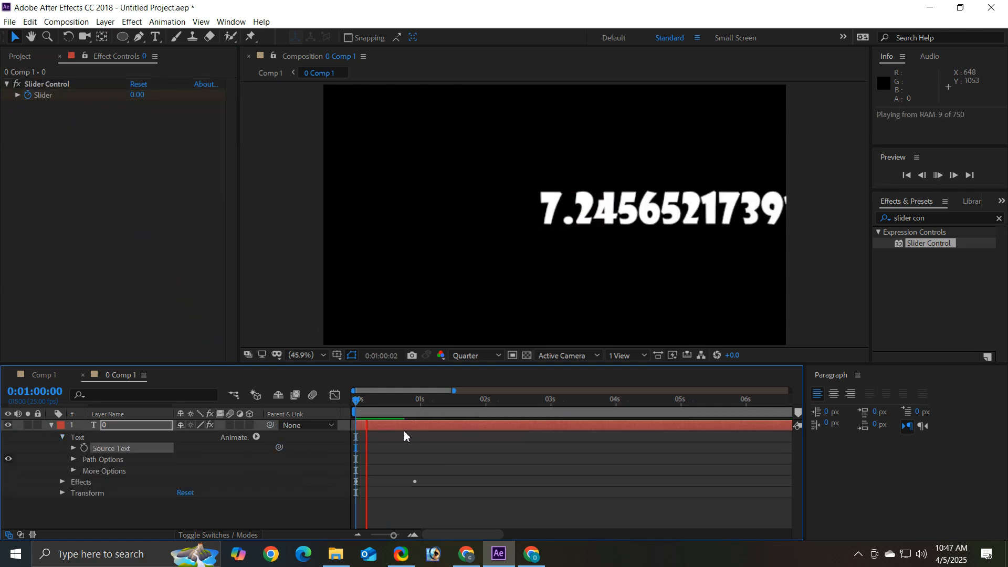
{"action": "key", "text": "space"}
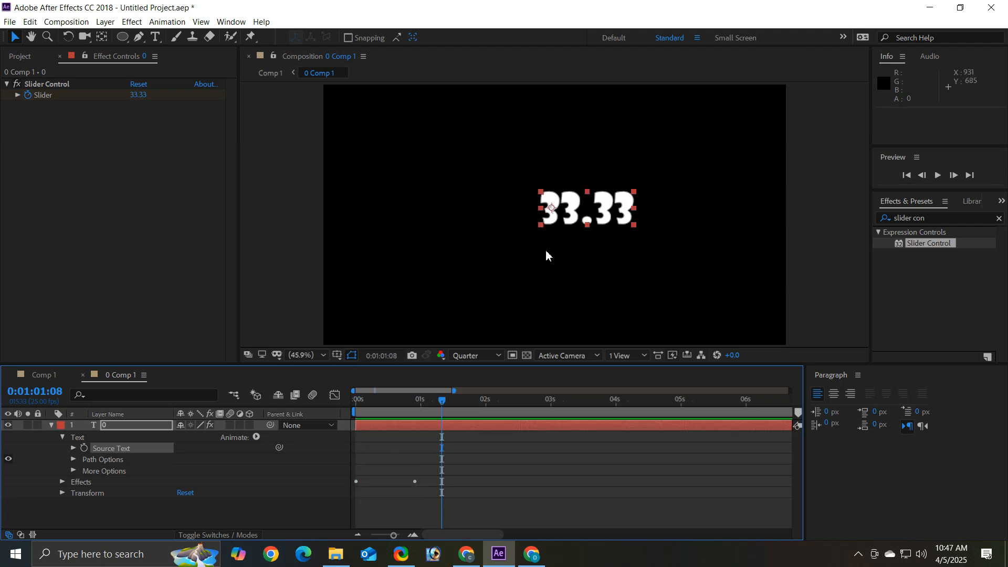
{"action": "left_click_drag", "start_coordinate": [411, 408], "coordinate": [332, 411]}
{"action": "key", "text": "space"}
{"action": "key", "text": "space"}
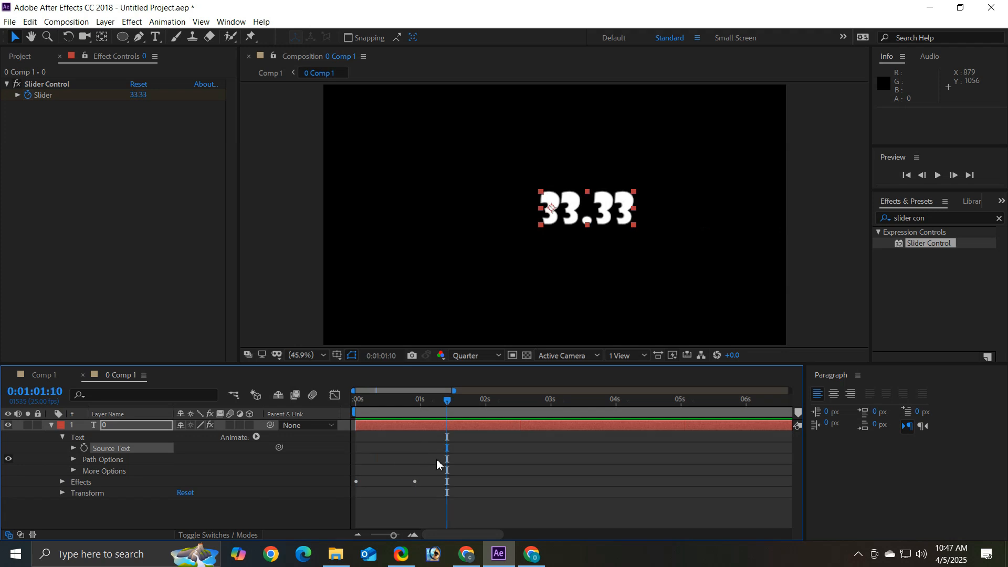
Shorten the count-up by moving the second Slider keyframe earlier to about 0:01:00:10, and preview the result.
{"action": "left_click", "coordinate": [157, 426]}
{"action": "key", "text": "u"}
{"action": "left_click_drag", "start_coordinate": [416, 448], "coordinate": [381, 447]}
{"action": "key", "text": "space"}
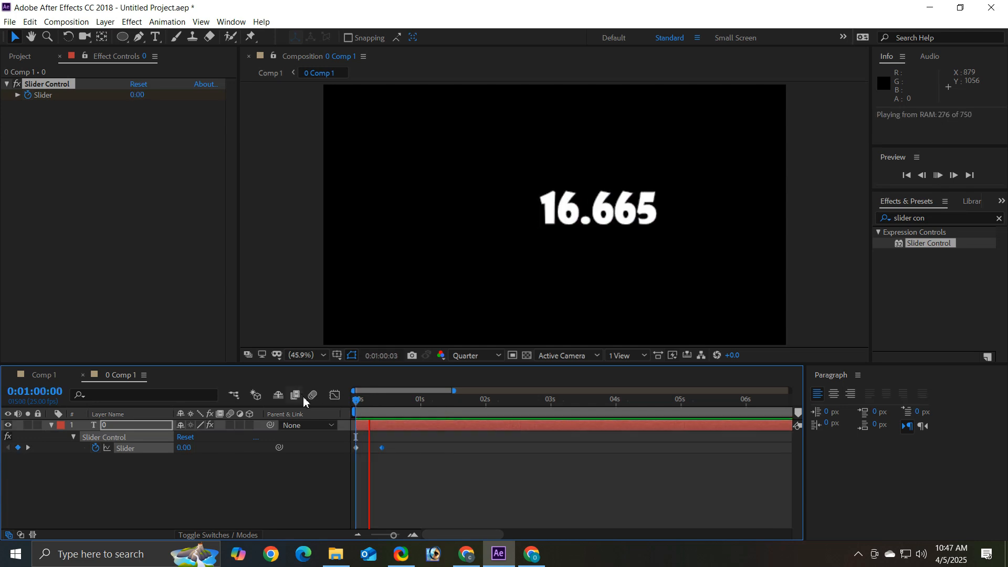
{"action": "key", "text": "space"}
{"action": "left_click_drag", "start_coordinate": [414, 400], "coordinate": [338, 397]}
{"action": "key", "text": "space"}
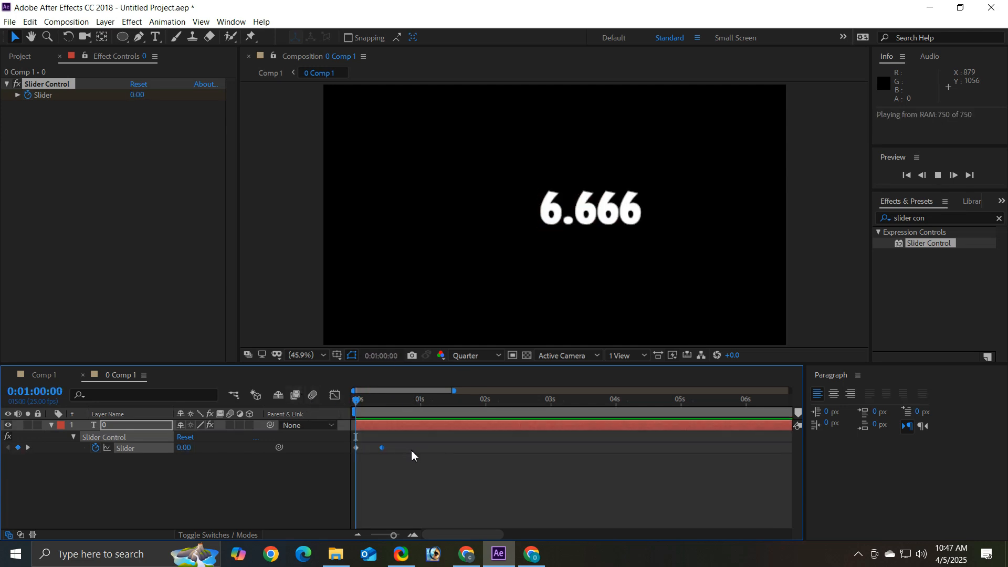
{"action": "key", "text": "space"}
Apply Easy Ease to both Slider keyframes.
{"action": "left_click_drag", "start_coordinate": [403, 444], "coordinate": [341, 457]}
{"action": "right_click", "coordinate": [382, 448]}
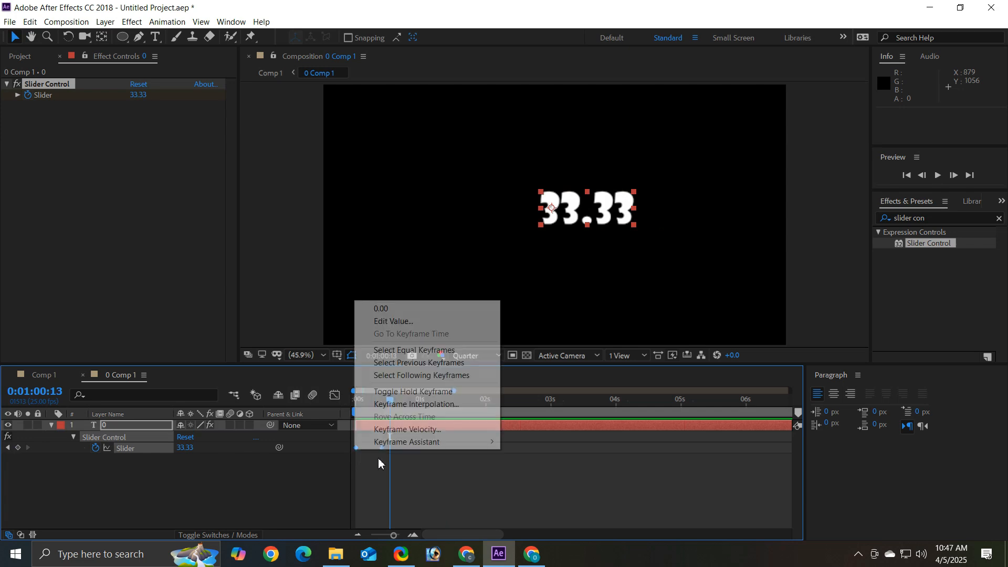
{"action": "mouse_move", "coordinate": [404, 442]}
{"action": "left_click", "coordinate": [540, 494]}
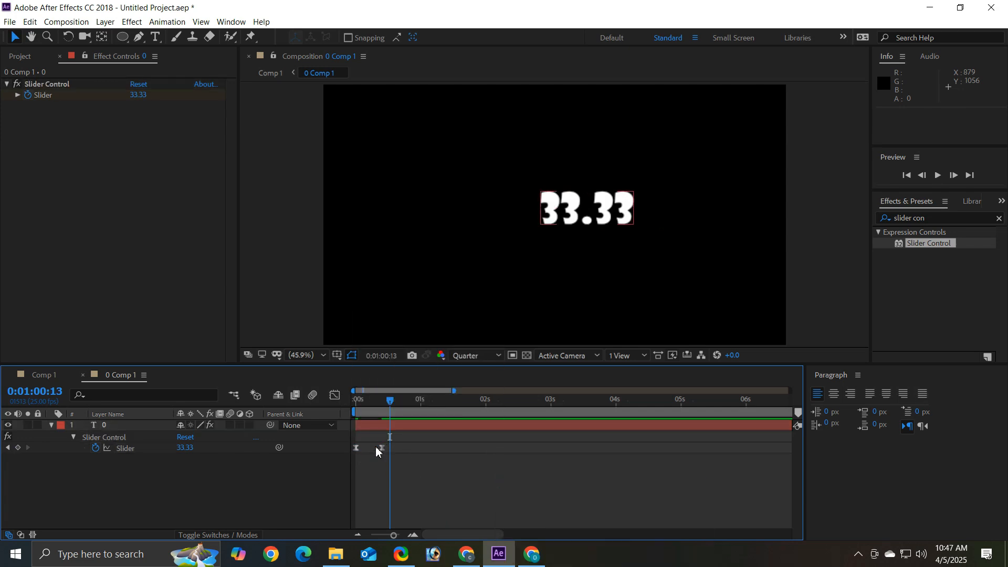
Move the last Slider keyframe to about 0:01:00:15 and preview the count-up from the start.
{"action": "left_click_drag", "start_coordinate": [383, 449], "coordinate": [394, 448]}
{"action": "key", "text": "Home"}
{"action": "key", "text": "space"}
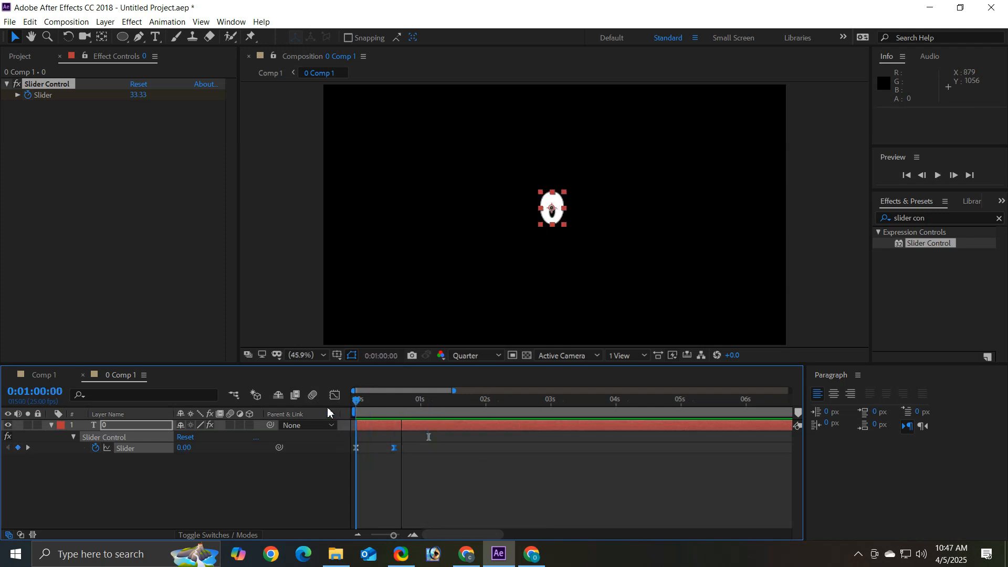
{"action": "key", "text": "space"}
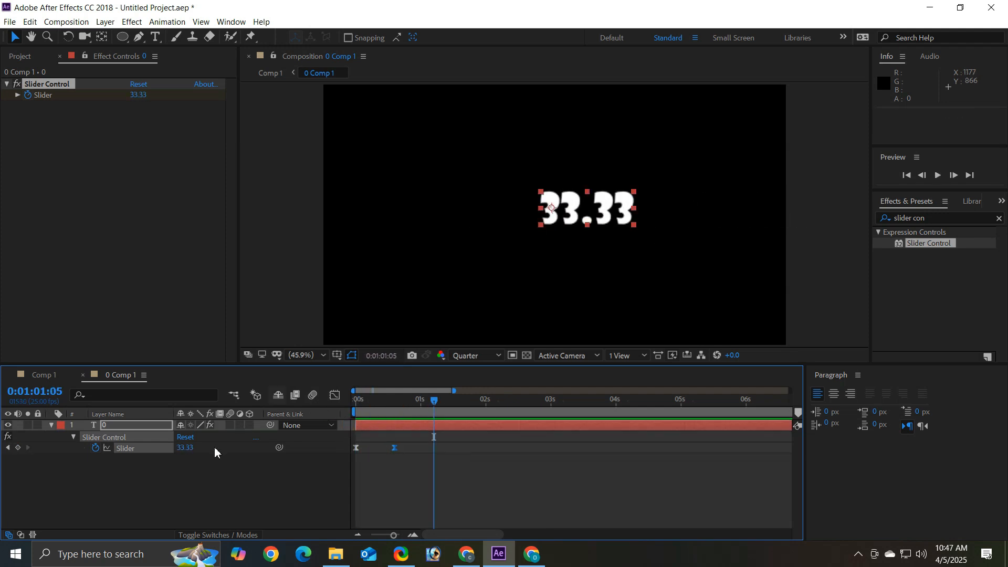
Add a separate text layer containing % below the counting number, with the current time at 0:01:00:16.
{"action": "left_click", "coordinate": [51, 425]}
{"action": "left_click_drag", "start_coordinate": [430, 404], "coordinate": [400, 405]}
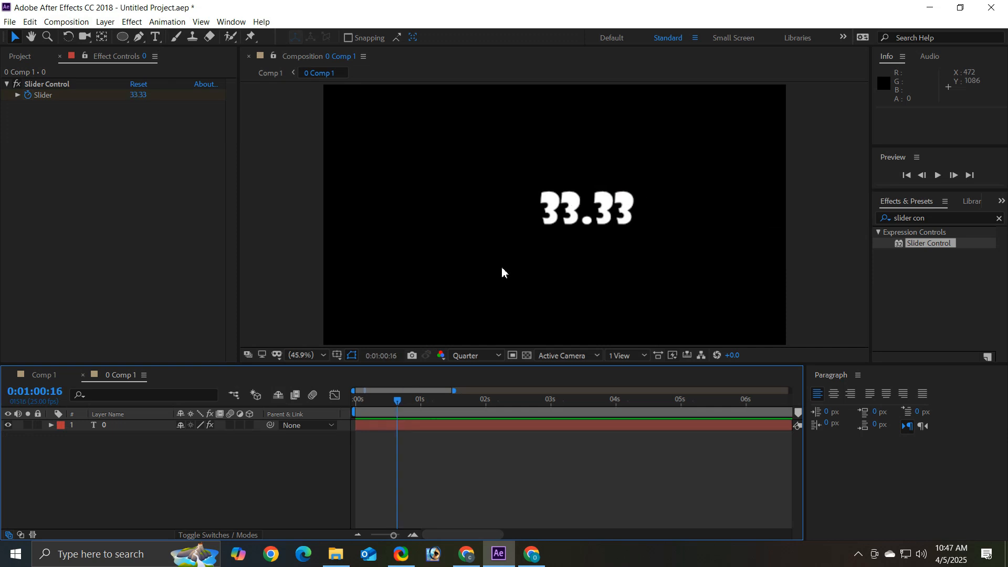
{"action": "left_click", "coordinate": [157, 37]}
{"action": "left_click", "coordinate": [502, 288]}
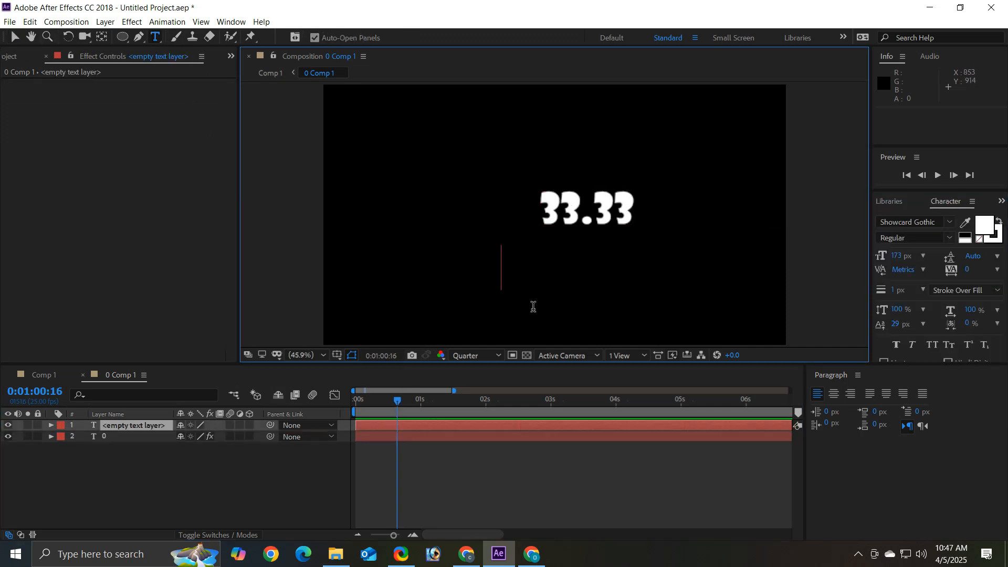
{"action": "type", "text": "%"}
{"action": "key", "text": "KP_Enter"}
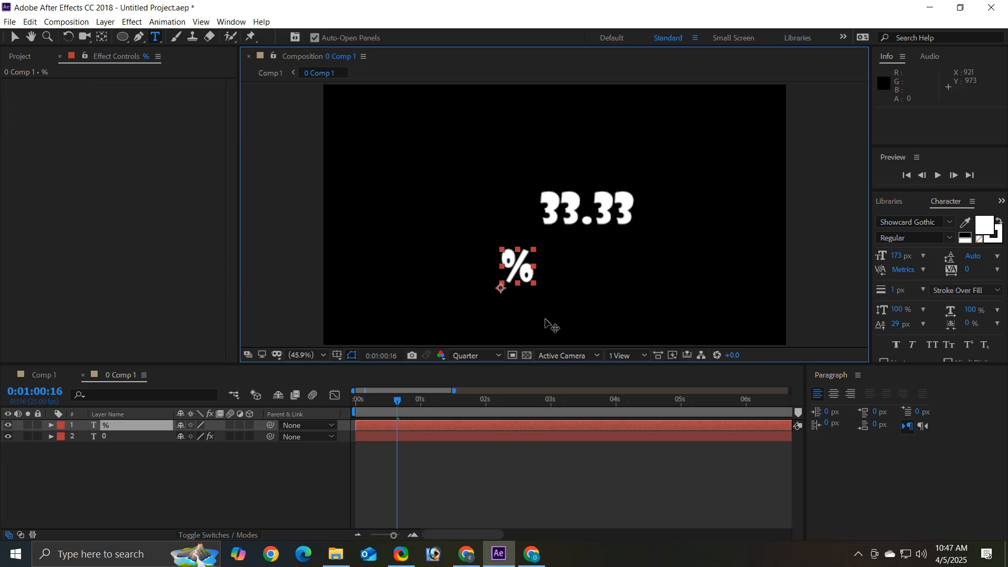
Center the % layer's anchor point and move the layer just after the number, to about 1417, 504.
{"action": "key", "text": "ctrl+alt+Home"}
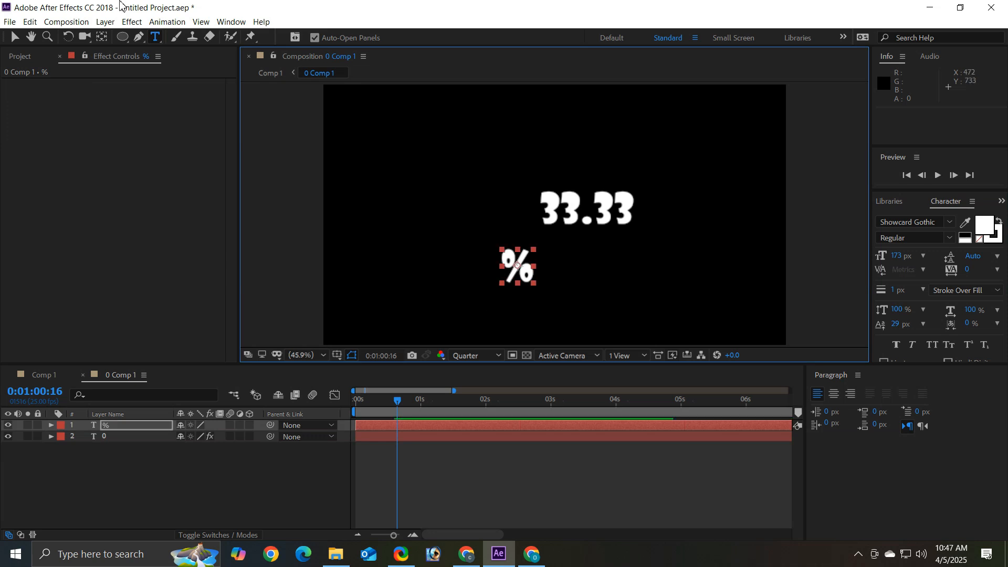
{"action": "left_click", "coordinate": [15, 37]}
{"action": "left_click_drag", "start_coordinate": [525, 276], "coordinate": [673, 216]}
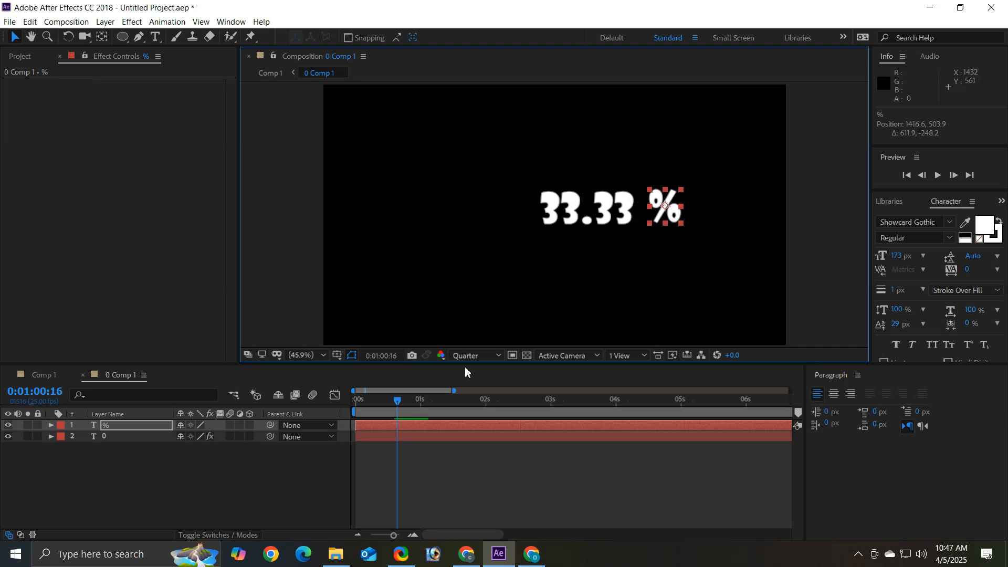
Preview the count-up with the % sign from the start of the composition.
{"action": "left_click", "coordinate": [357, 403]}
{"action": "key", "text": "space"}
{"action": "key", "text": "space"}
{"action": "left_click_drag", "start_coordinate": [424, 403], "coordinate": [308, 404]}
{"action": "key", "text": "space"}
{"action": "key", "text": "space"}
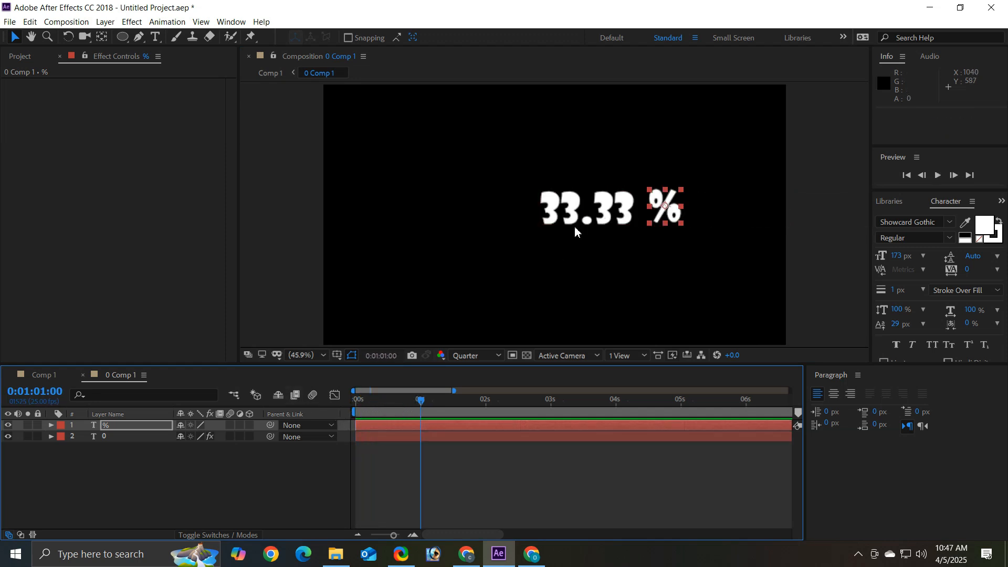
Clear the typed 0 from the counting text layer and reset its Slider Control effect.
{"action": "left_click", "coordinate": [155, 37]}
{"action": "left_click", "coordinate": [636, 216]}
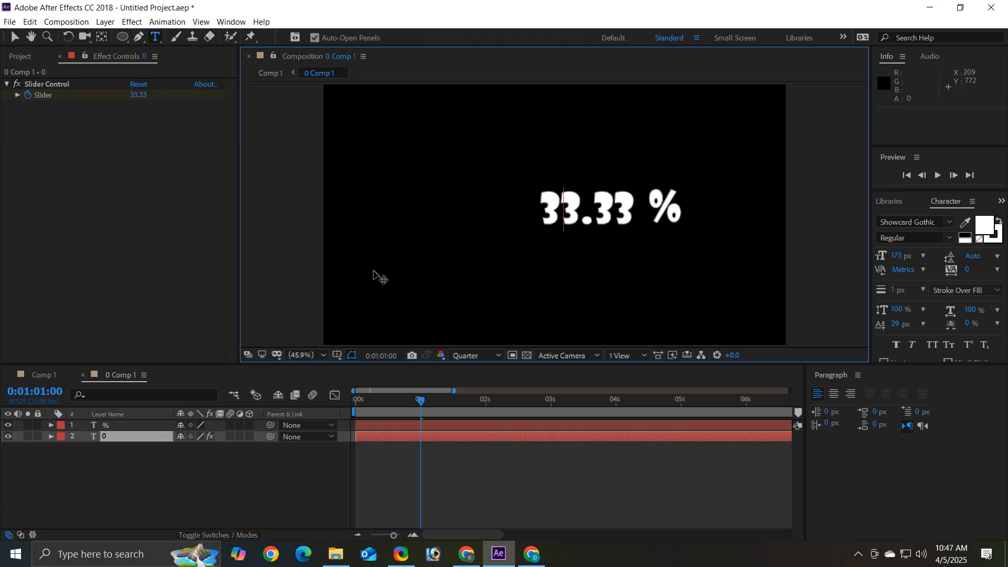
{"action": "key", "text": "BackSpace"}
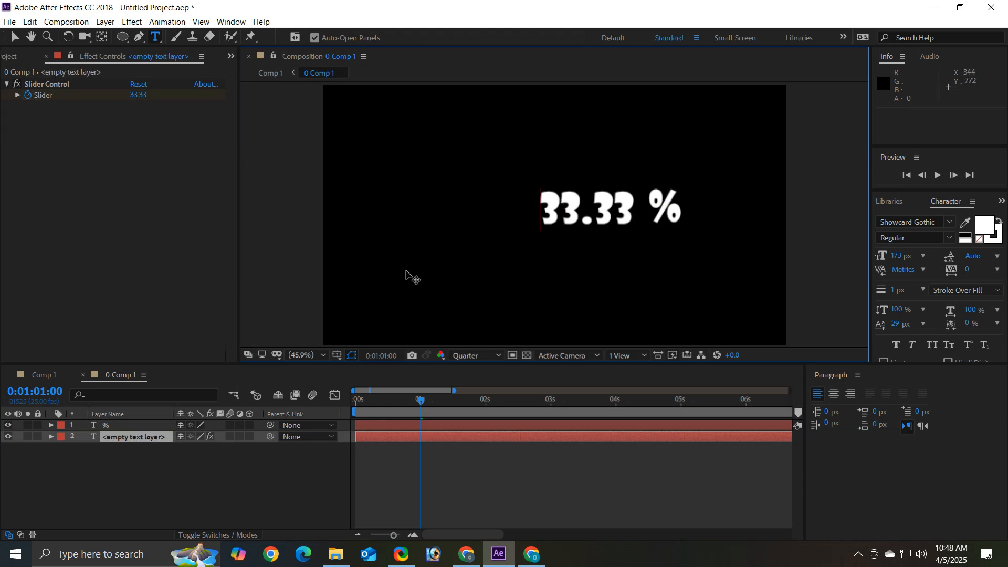
{"action": "left_click", "coordinate": [134, 436]}
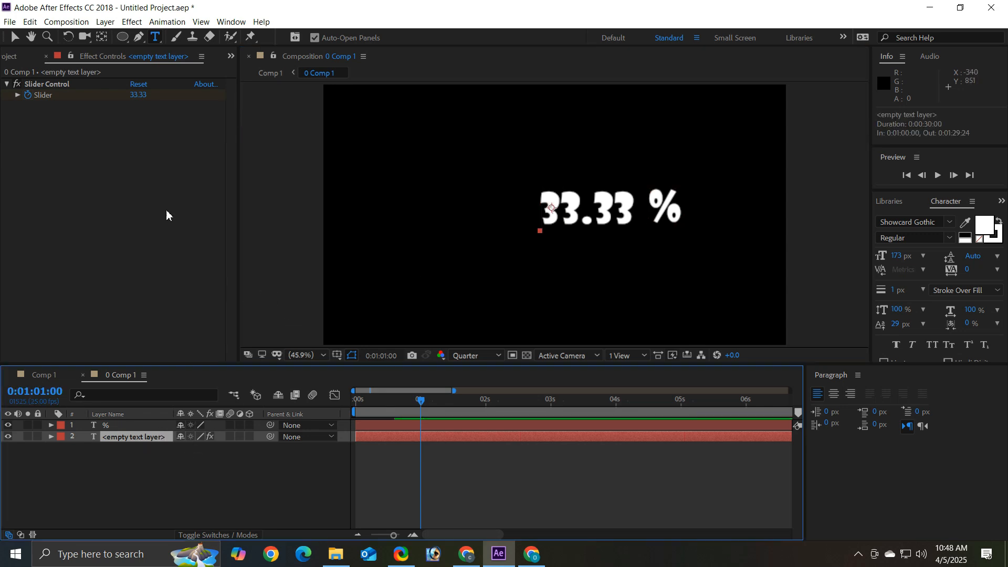
{"action": "left_click", "coordinate": [138, 84]}
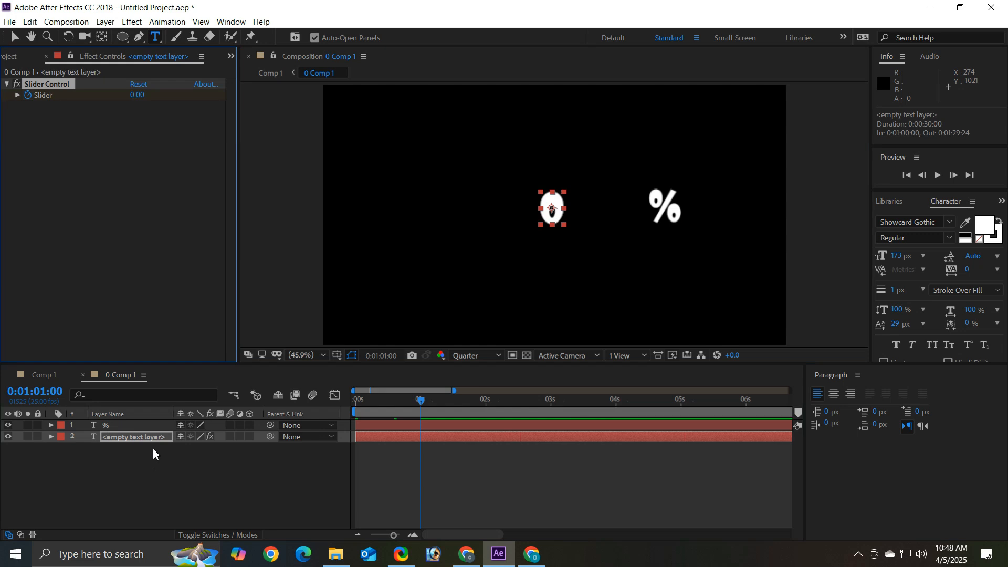
Play back the reset counter from the start and return to 0:01:00:00.
{"action": "key", "text": "space"}
{"action": "key", "text": "space"}
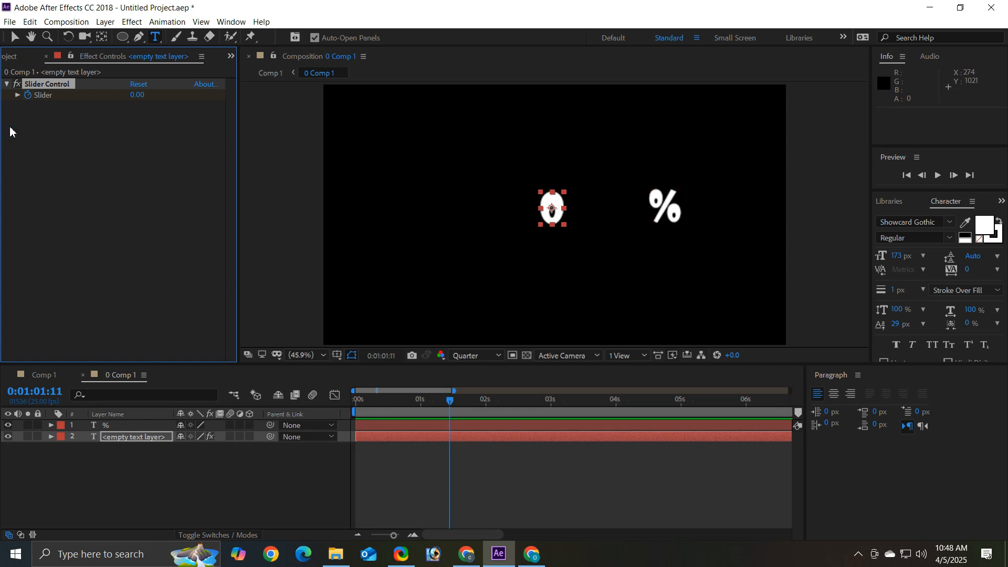
{"action": "left_click", "coordinate": [366, 400]}
{"action": "key", "text": "space"}
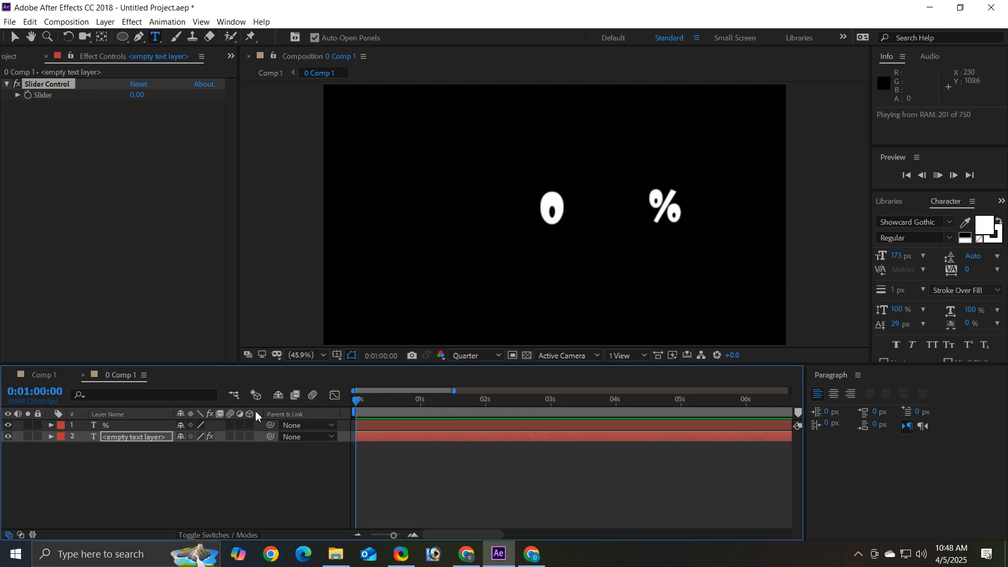
{"action": "key", "text": "space"}
{"action": "left_click_drag", "start_coordinate": [380, 404], "coordinate": [322, 402]}
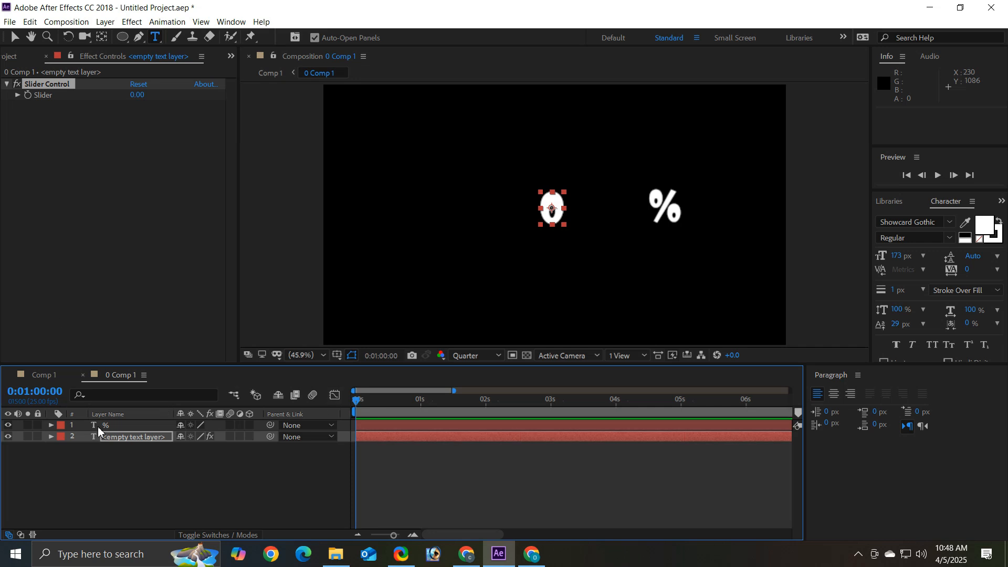
Keyframe the Slider from 0 at 0:01:00:00 to 33 at 0:01:00:14 and preview the count.
{"action": "left_click", "coordinate": [27, 95]}
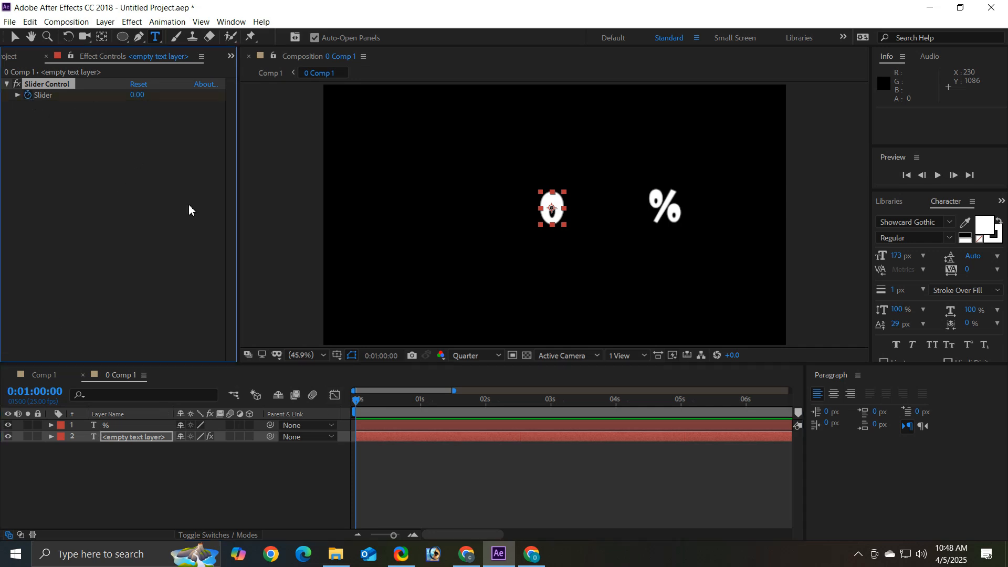
{"action": "left_click", "coordinate": [392, 400]}
{"action": "left_click", "coordinate": [137, 94]}
{"action": "type", "text": "33"}
{"action": "key", "text": "Return"}
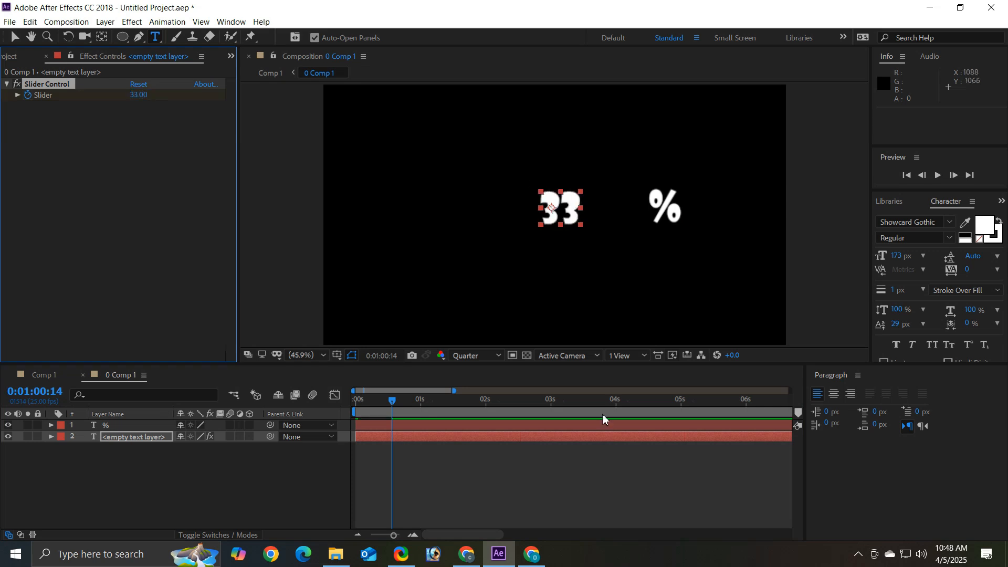
{"action": "left_click_drag", "start_coordinate": [379, 401], "coordinate": [354, 404]}
{"action": "key", "text": "space"}
{"action": "key", "text": "space"}
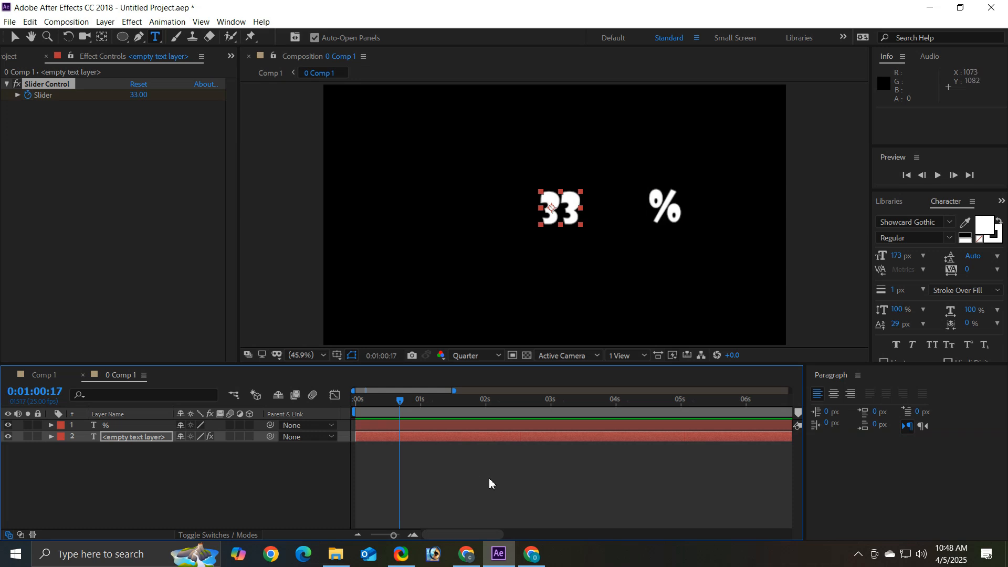
Add the expression Math.round(effect("Slider Control") (Slider)) to the Slider property.
{"action": "left_click", "coordinate": [27, 95], "text": "alt"}
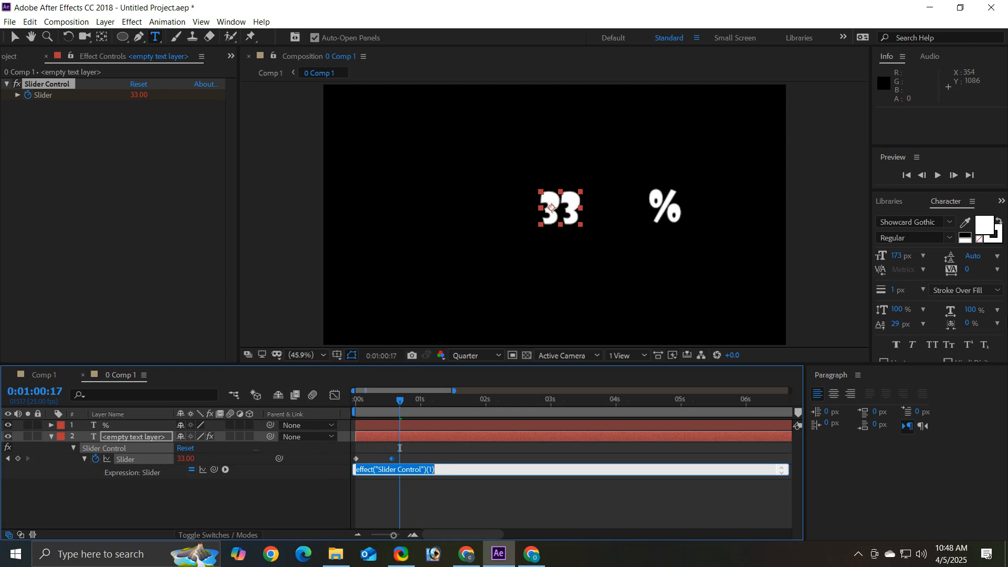
{"action": "type", "text": "Math.round("}
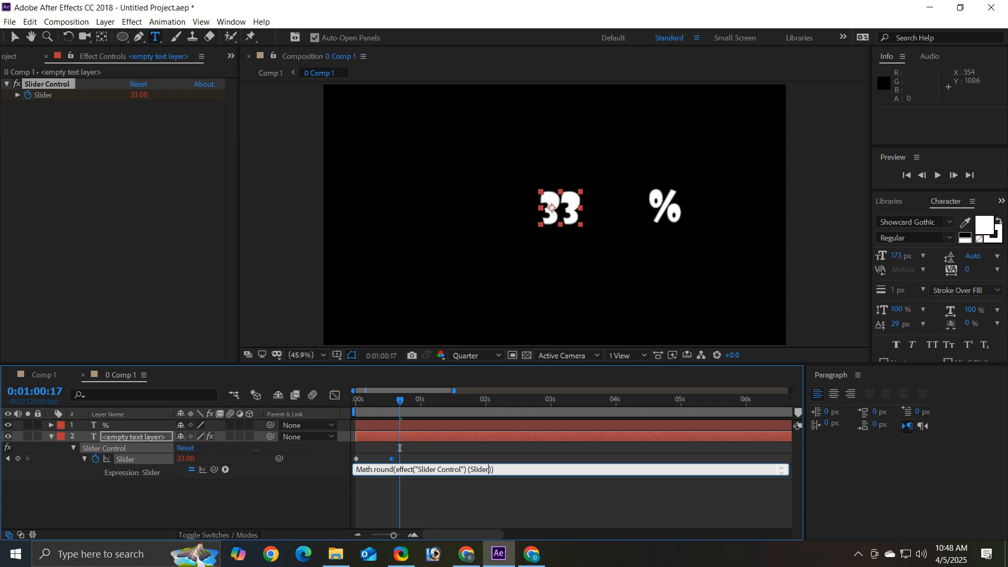
{"action": "left_click", "coordinate": [404, 456]}
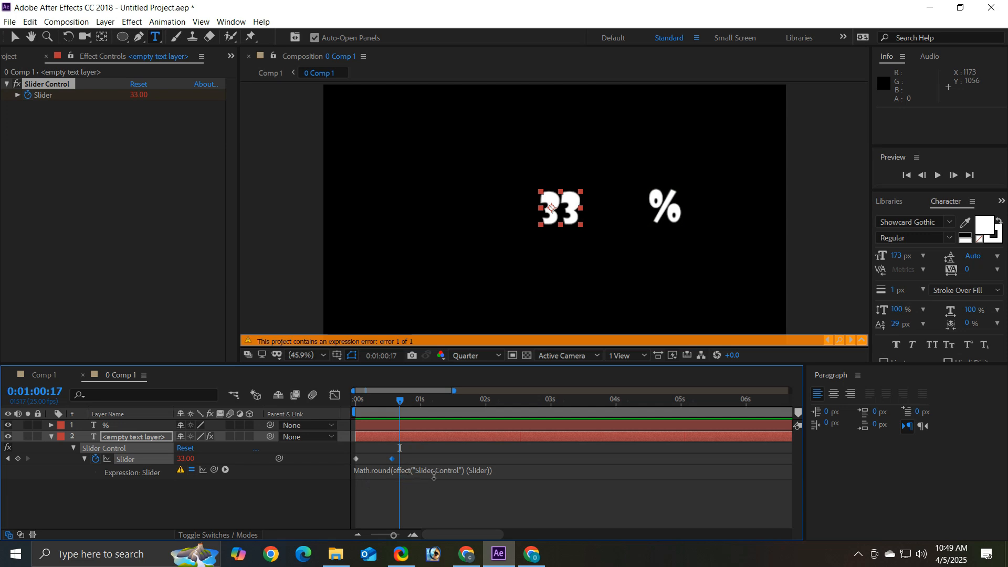
Correct the Slider expression to Math.round(effect("Slider Control") ("Slider")) and preview the count from the start.
{"action": "left_click", "coordinate": [475, 470]}
{"action": "left_click", "coordinate": [499, 486]}
{"action": "left_click", "coordinate": [488, 470]}
{"action": "left_click", "coordinate": [490, 471]}
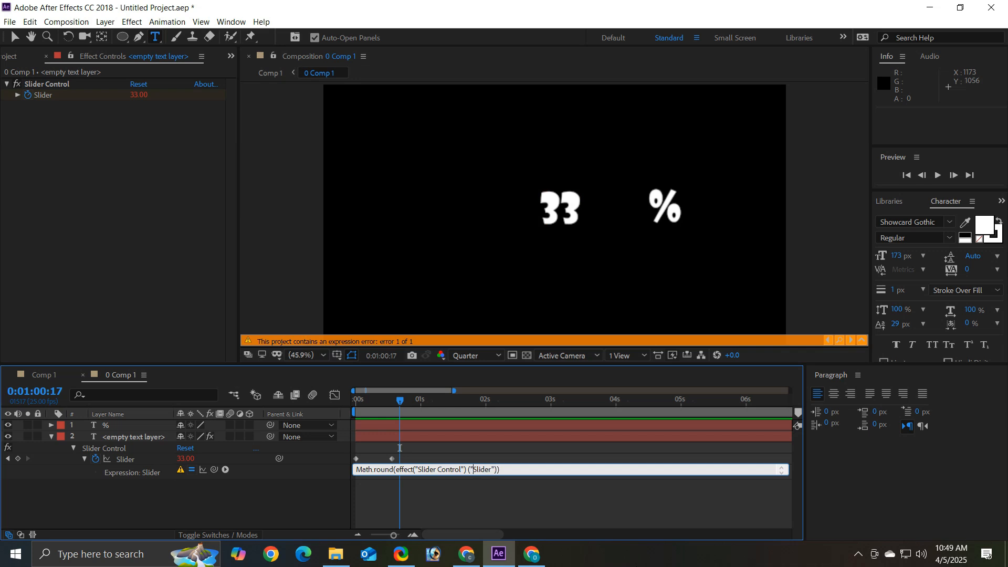
{"action": "left_click", "coordinate": [449, 377]}
{"action": "left_click_drag", "start_coordinate": [402, 404], "coordinate": [324, 412]}
{"action": "key", "text": "space"}
{"action": "key", "text": "space"}
Shorten the count-up by moving the second Slider keyframe to 0:01:00:09, and preview it from the start.
{"action": "left_click_drag", "start_coordinate": [395, 458], "coordinate": [369, 459]}
{"action": "left_click_drag", "start_coordinate": [371, 401], "coordinate": [322, 401]}
{"action": "key", "text": "space"}
{"action": "key", "text": "space"}
{"action": "left_click", "coordinate": [375, 454]}
{"action": "left_click_drag", "start_coordinate": [370, 459], "coordinate": [379, 458]}
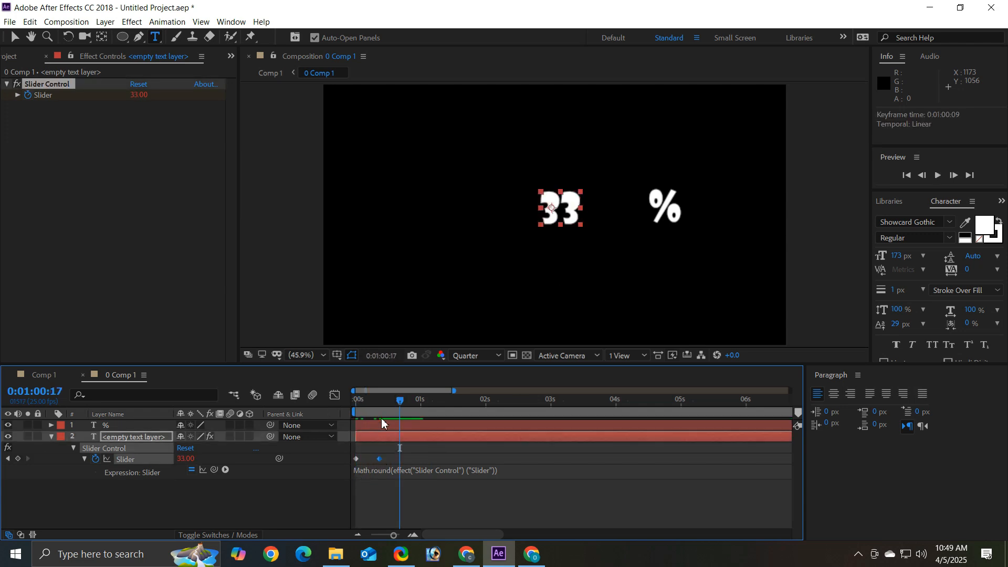
{"action": "left_click_drag", "start_coordinate": [372, 401], "coordinate": [323, 409]}
{"action": "key", "text": "space"}
{"action": "key", "text": "space"}
Apply Easy Ease to both Slider keyframes and preview the eased count-up.
{"action": "left_click_drag", "start_coordinate": [389, 453], "coordinate": [349, 464]}
{"action": "right_click", "coordinate": [357, 461]}
{"action": "mouse_move", "coordinate": [420, 447]}
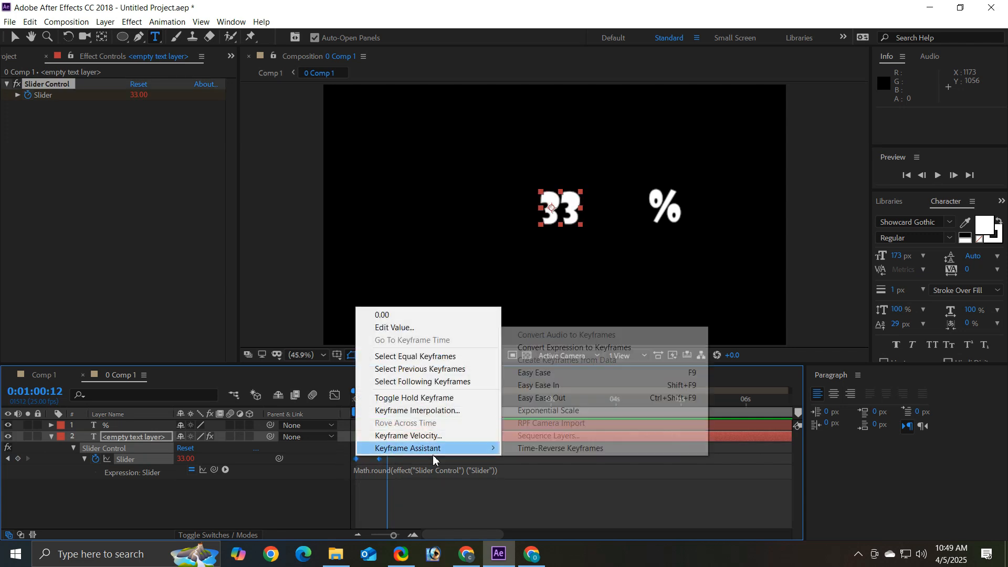
{"action": "left_click", "coordinate": [544, 372]}
{"action": "left_click", "coordinate": [457, 448]}
{"action": "left_click_drag", "start_coordinate": [360, 406], "coordinate": [345, 426]}
{"action": "key", "text": "space"}
{"action": "key", "text": "space"}
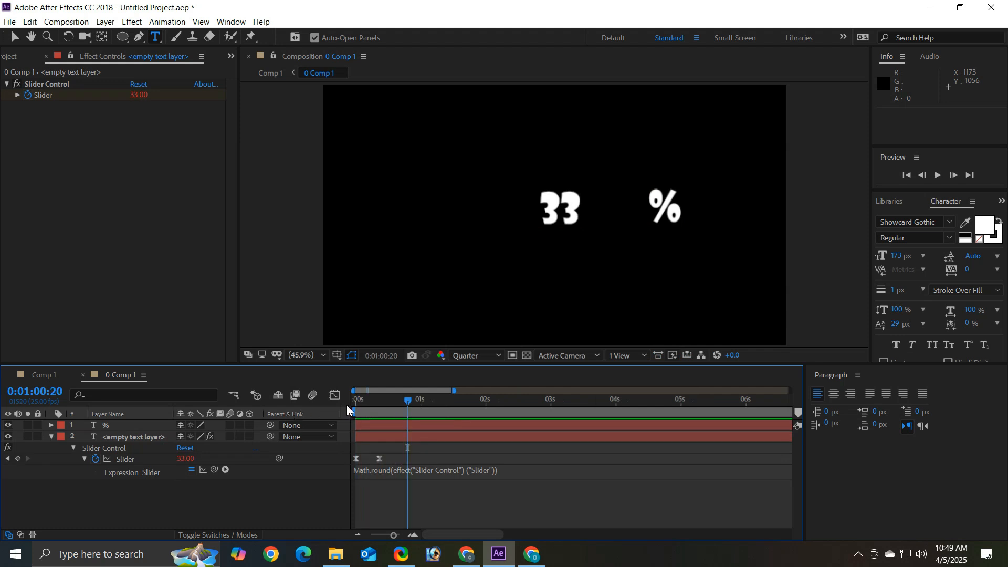
Reshape the Slider's speed graph to peak early, with the last keyframe at about 0:01:00:12, and preview the count.
{"action": "left_click", "coordinate": [335, 396]}
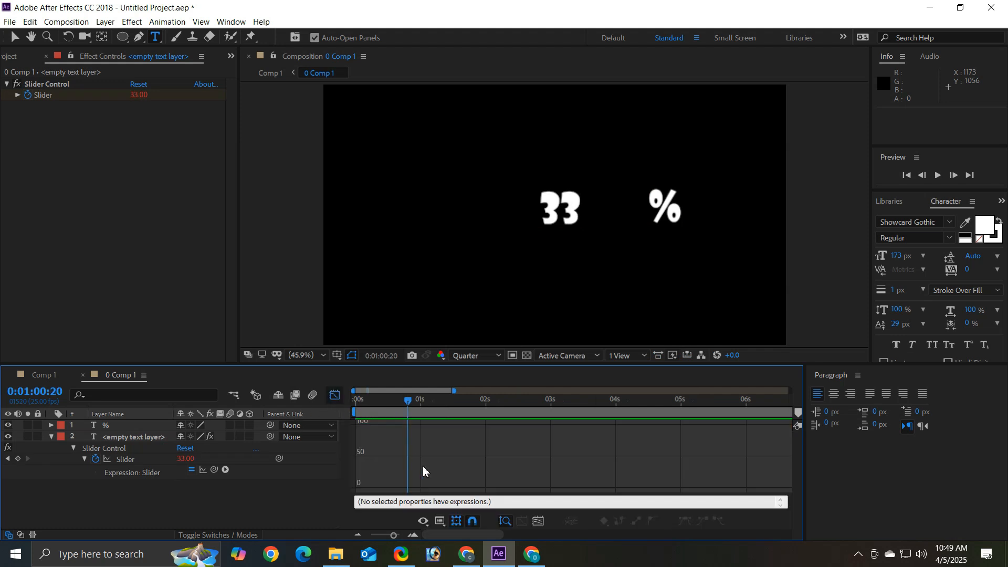
{"action": "left_click", "coordinate": [141, 456]}
{"action": "mouse_move", "coordinate": [379, 488]}
{"action": "left_mouse_down"}
{"action": "mouse_move", "coordinate": [387, 488]}
{"action": "mouse_move", "coordinate": [371, 488]}
{"action": "left_mouse_up"}
{"action": "left_click_drag", "start_coordinate": [374, 403], "coordinate": [359, 403]}
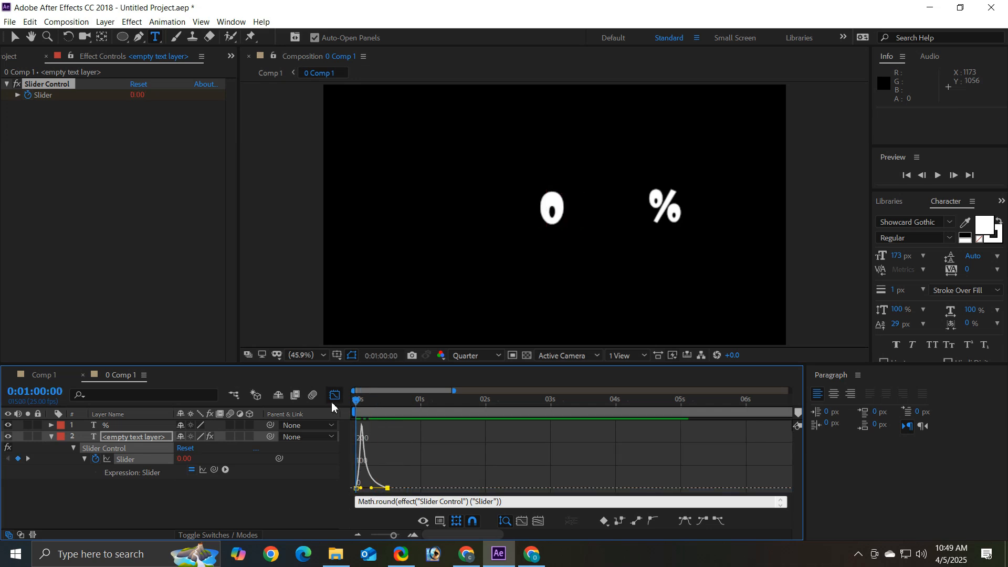
{"action": "left_click", "coordinate": [339, 399]}
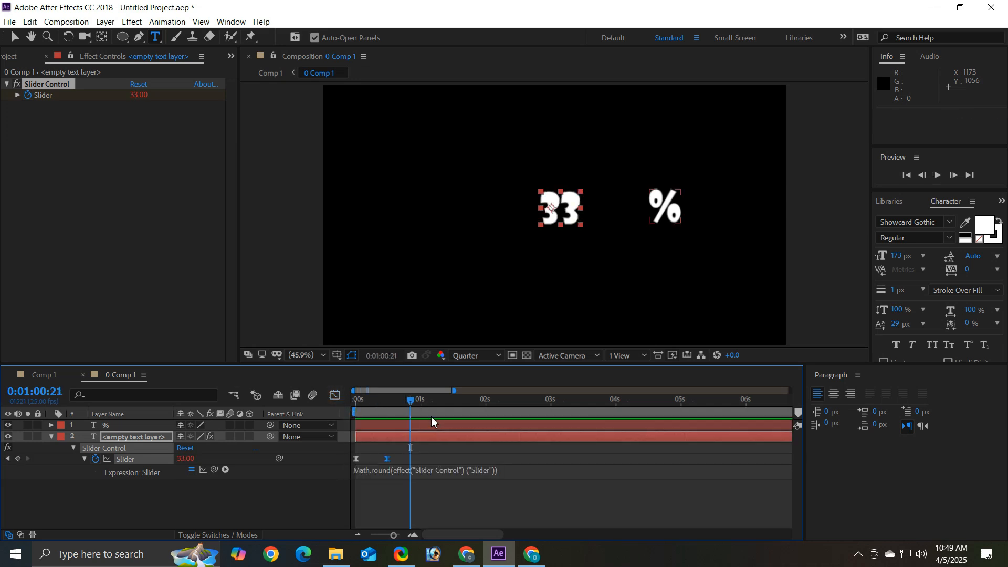
{"action": "key", "text": "space"}
{"action": "left_click_drag", "start_coordinate": [403, 401], "coordinate": [354, 403]}
Return to the main composition, check the label on the reference video's pie chart in the browser, and switch back to After Effects.
{"action": "left_click", "coordinate": [83, 375]}
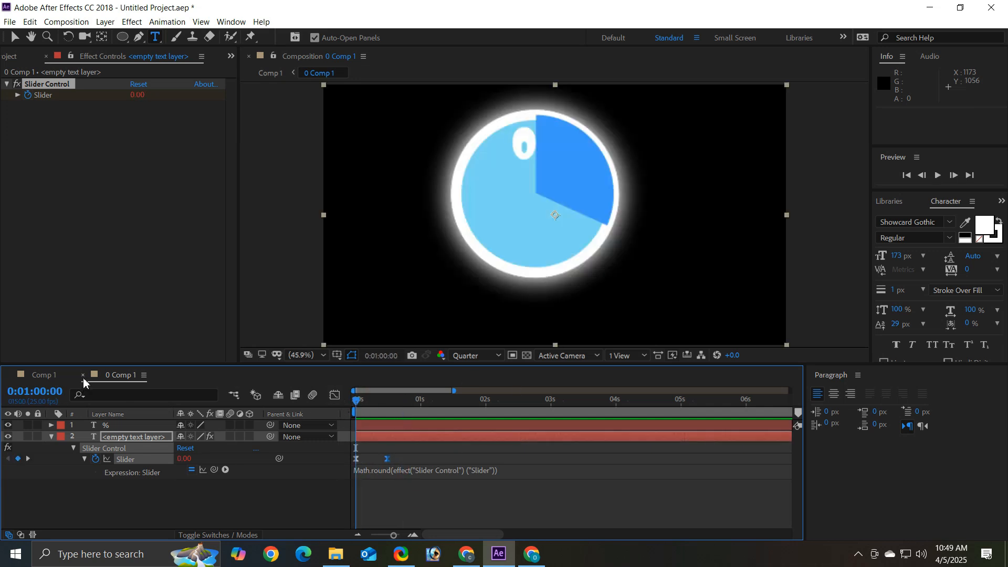
{"action": "left_click", "coordinate": [531, 555]}
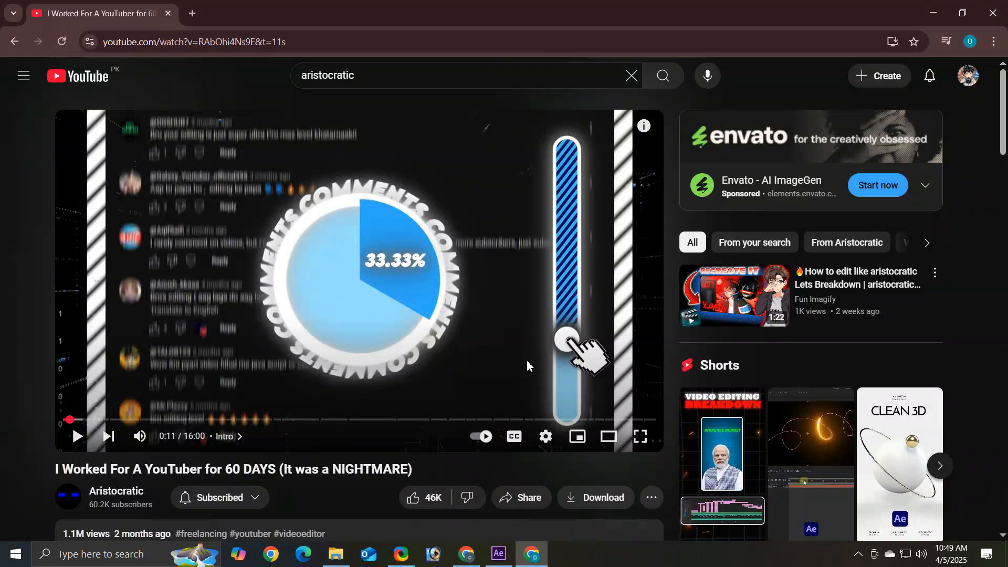
{"action": "left_click", "coordinate": [933, 13]}
{"action": "left_click", "coordinate": [466, 554]}
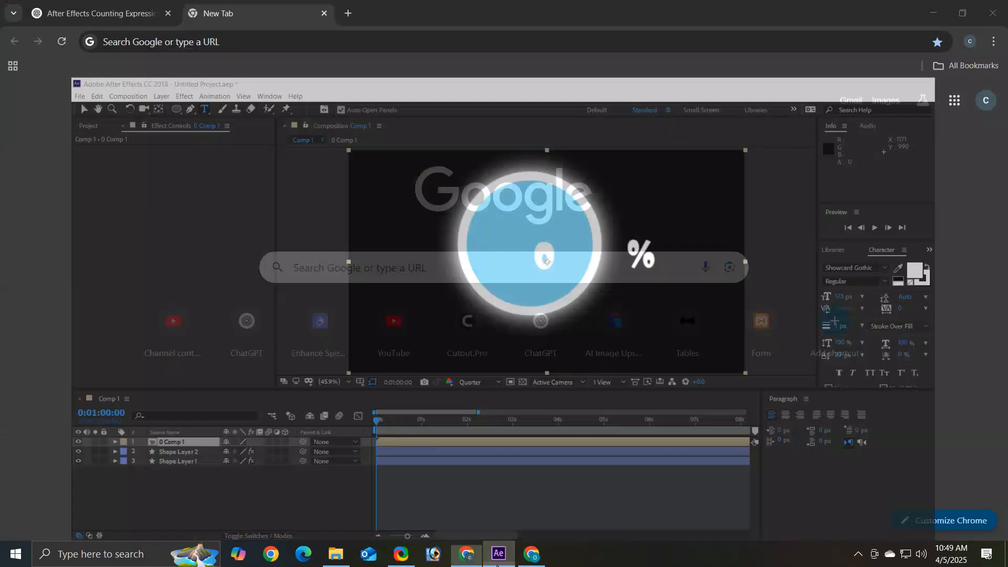
{"action": "left_click", "coordinate": [491, 559]}
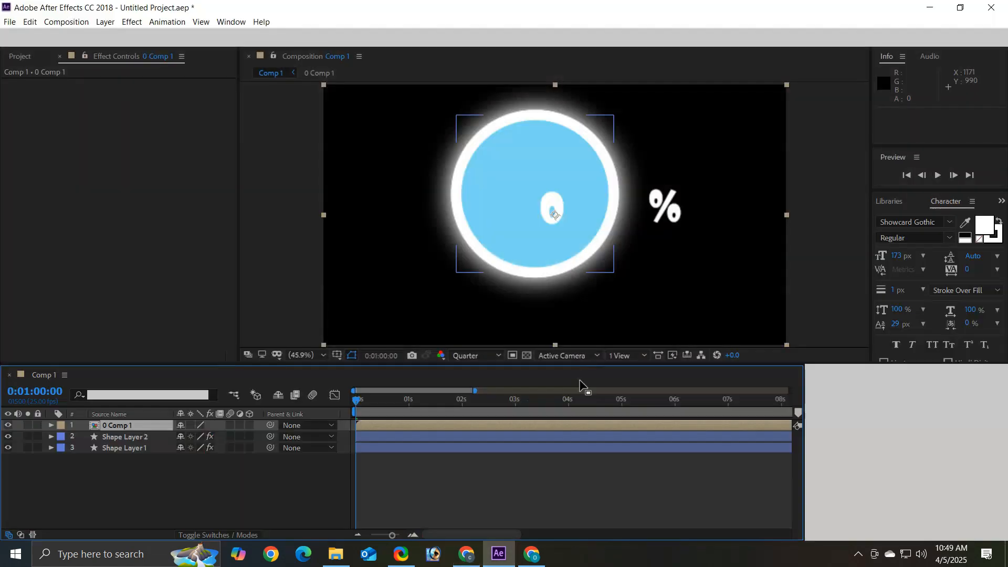
Reopen the 0 Comp 1 precomposition and move the counting number to about 1000, 501.
{"action": "double_click", "coordinate": [115, 426]}
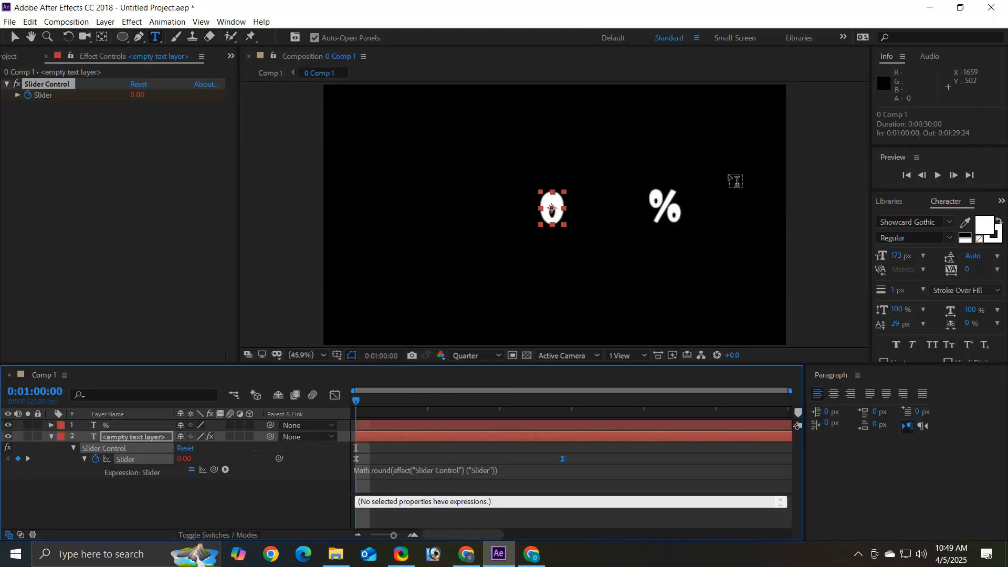
{"action": "left_click", "coordinate": [14, 37]}
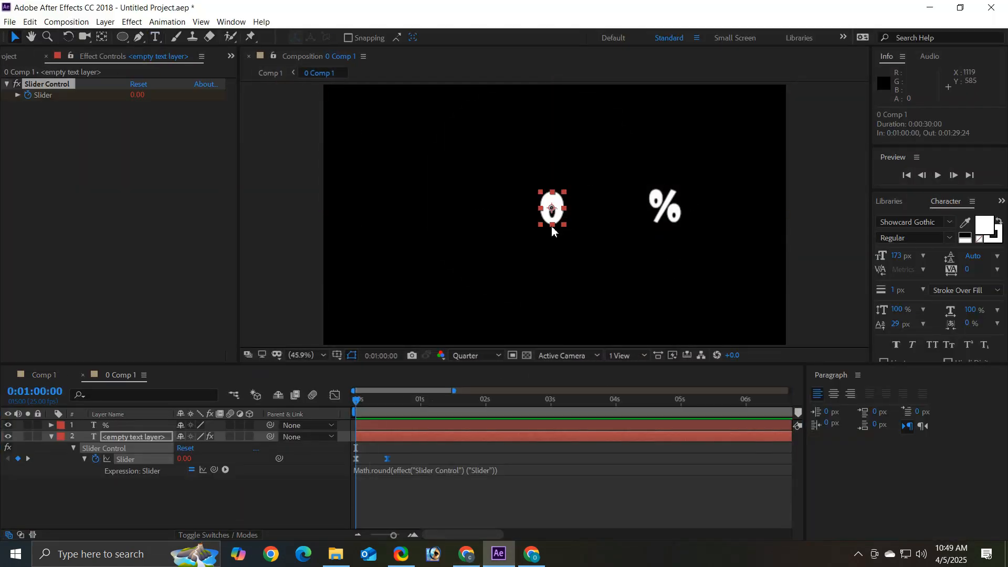
{"action": "left_click_drag", "start_coordinate": [554, 220], "coordinate": [567, 217]}
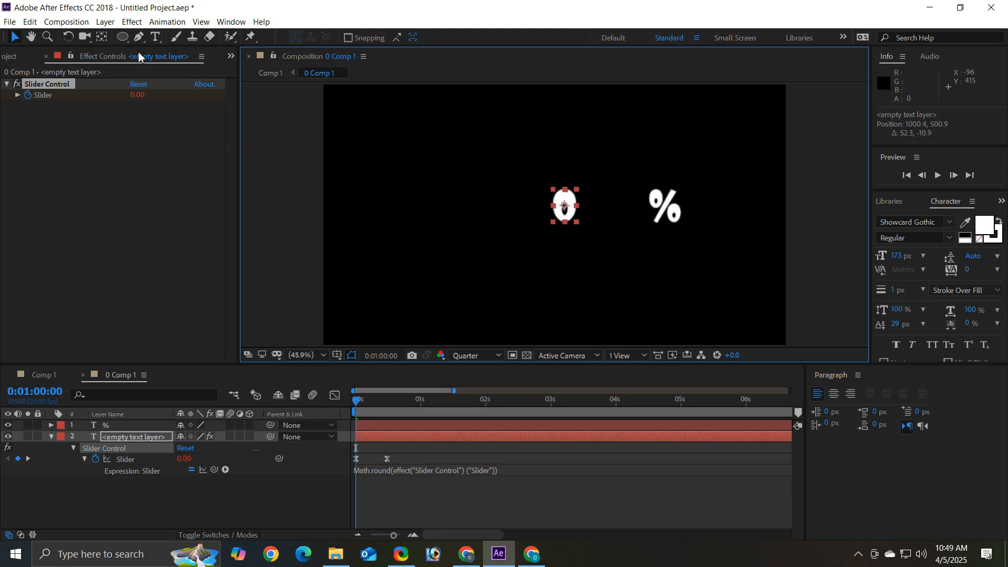
Move the % layer directly beside the 33 shown at 0:01:00:15, to about 1212, 500.
{"action": "left_click", "coordinate": [125, 428]}
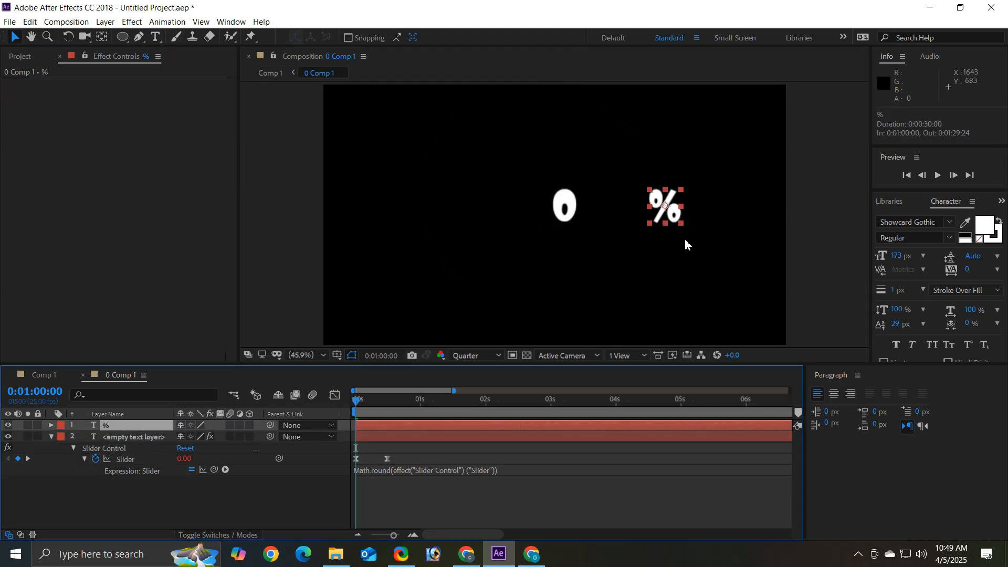
{"action": "left_click_drag", "start_coordinate": [667, 210], "coordinate": [611, 206]}
{"action": "left_click", "coordinate": [395, 401]}
{"action": "left_click_drag", "start_coordinate": [613, 212], "coordinate": [619, 216]}
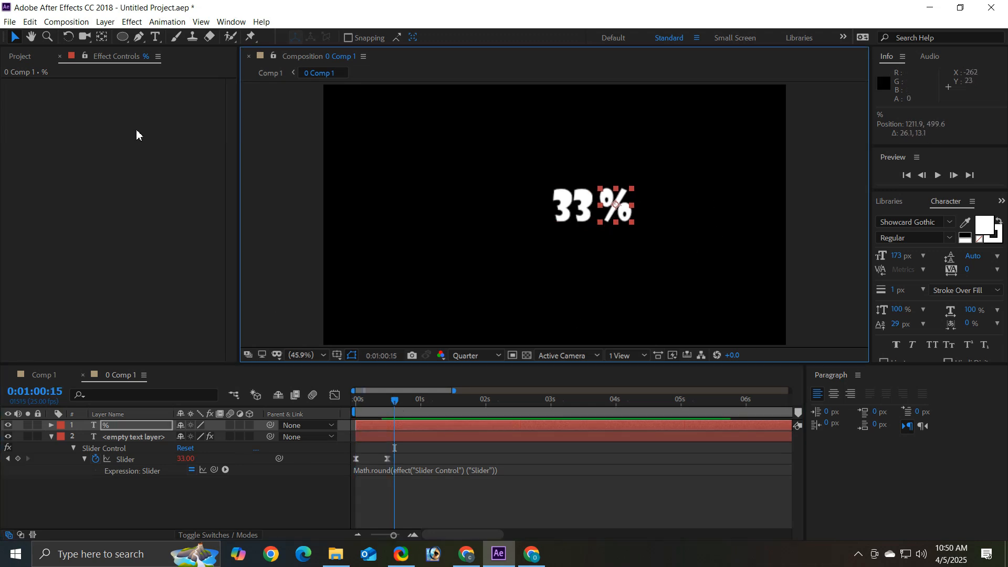
Return from the 0 Comp 1 precomposition to the main composition and preview the pie chart with its percentage label.
{"action": "left_click", "coordinate": [84, 375]}
{"action": "key", "text": "space"}
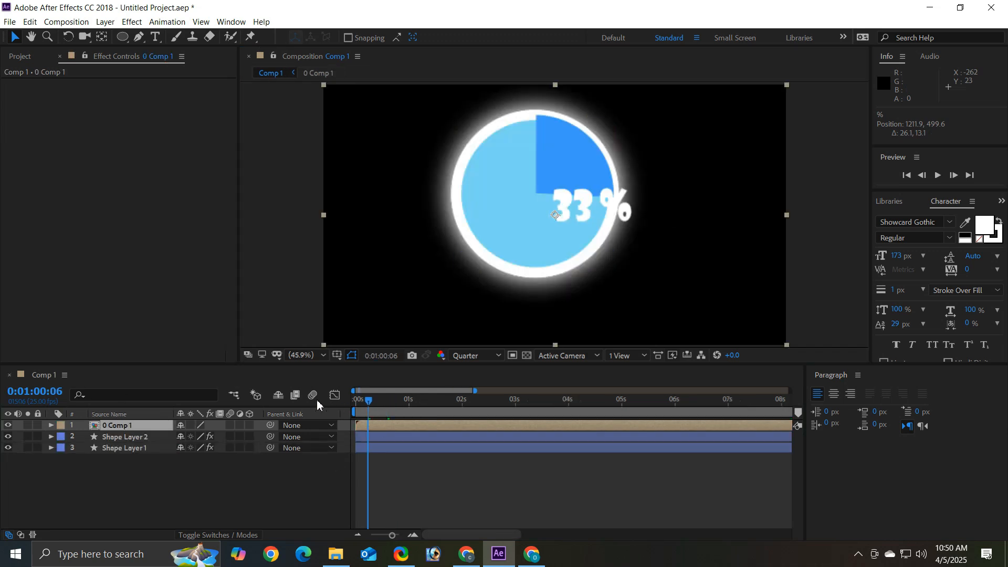
{"action": "key", "text": "space"}
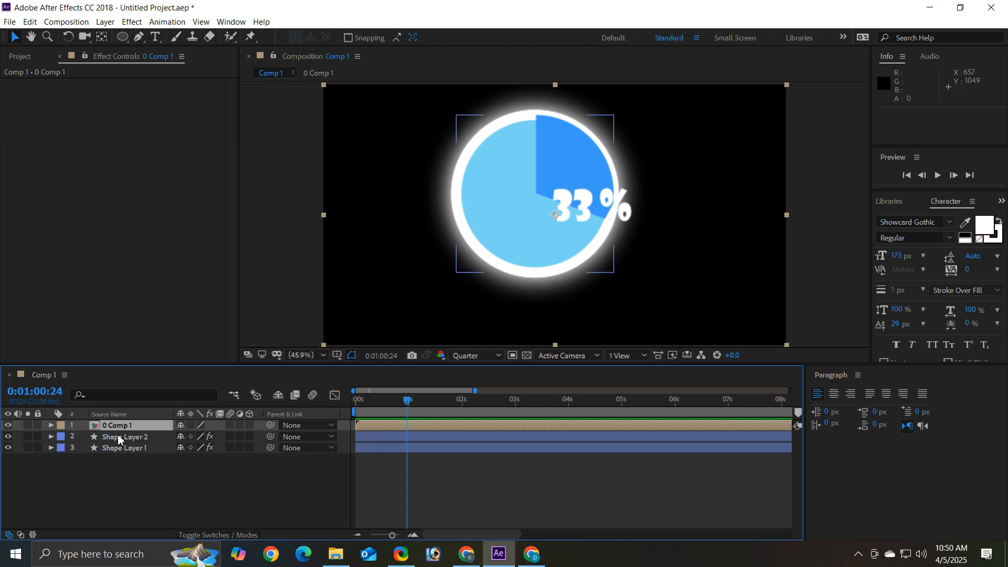
Apply the stylize Glow effect to the 0 Comp 1 layer with Glow Colors set to A & B Colors.
{"action": "left_click", "coordinate": [130, 22]}
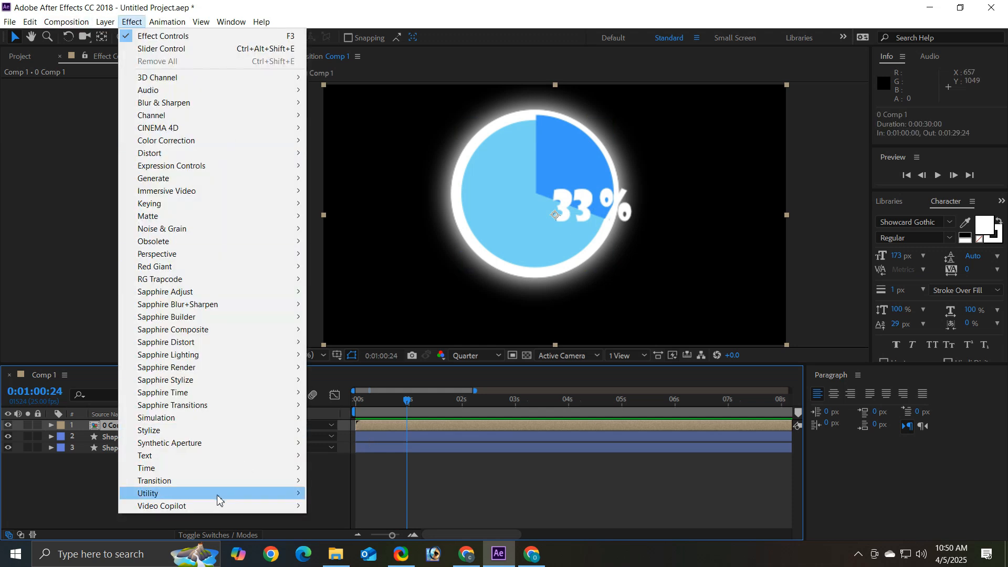
{"action": "mouse_move", "coordinate": [220, 430]}
{"action": "left_click", "coordinate": [371, 330]}
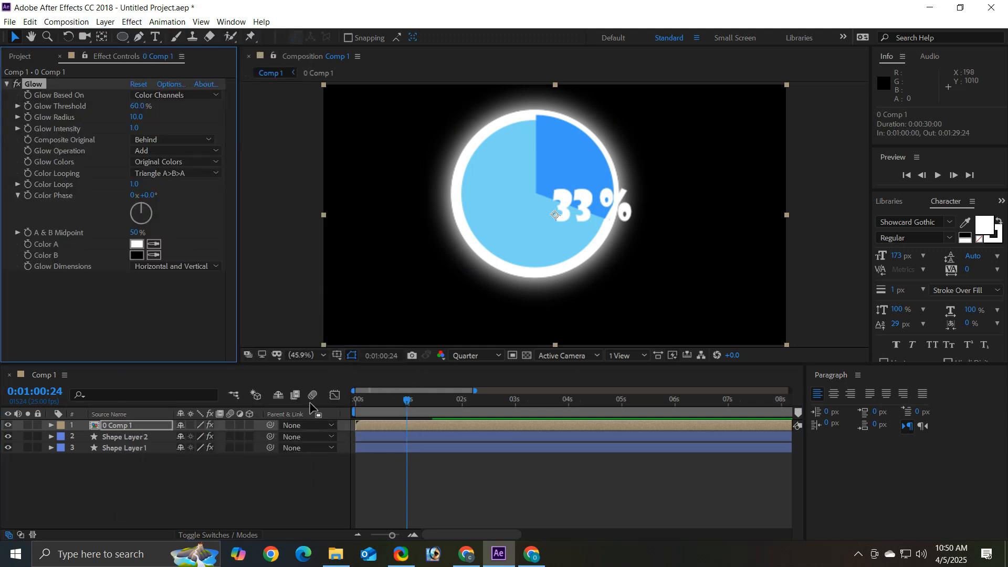
{"action": "left_click", "coordinate": [178, 153]}
{"action": "key", "text": "Escape"}
{"action": "left_click", "coordinate": [173, 162]}
{"action": "left_click", "coordinate": [174, 187]}
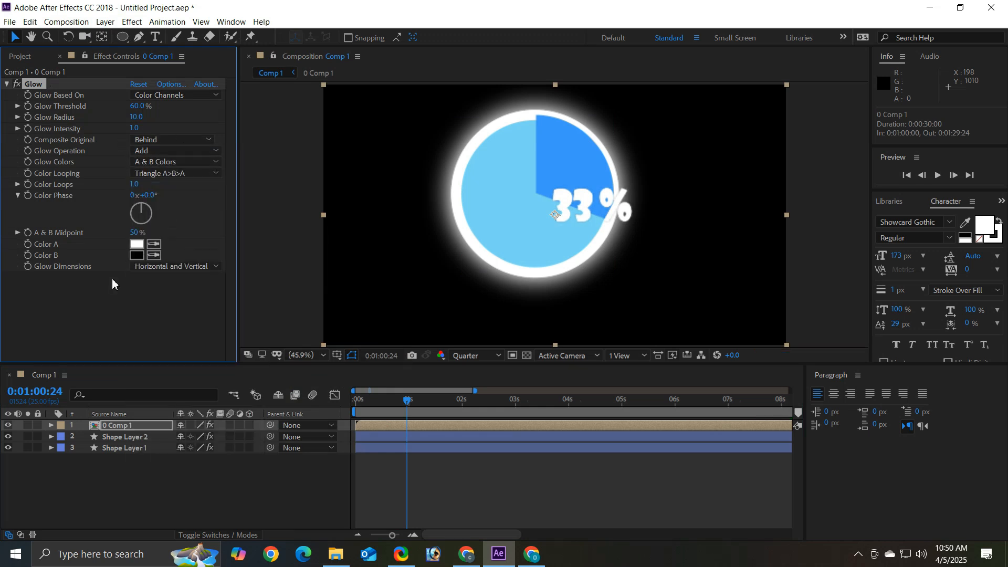
Set the label glow's Color A to black and its Glow Radius to 70.
{"action": "left_click", "coordinate": [137, 244]}
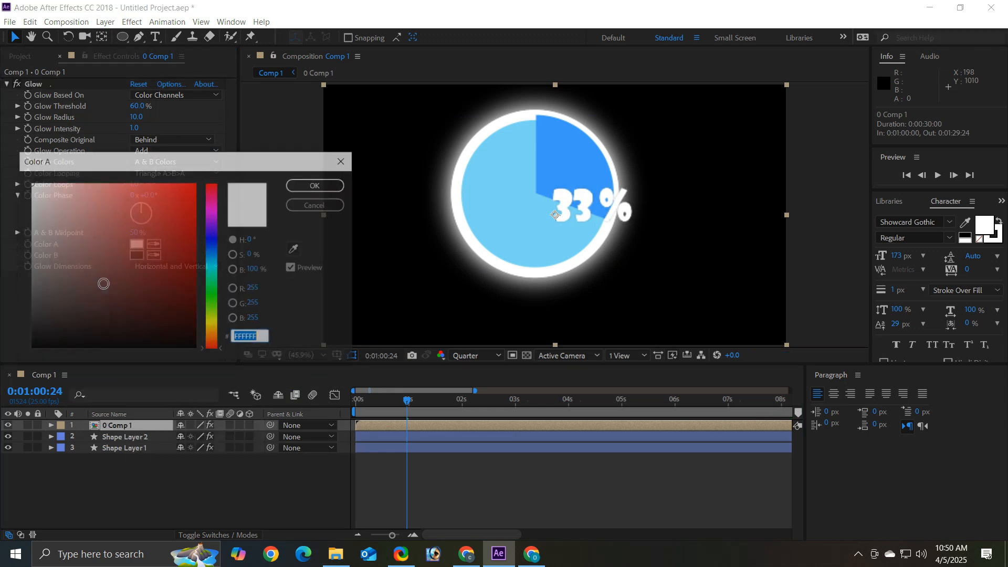
{"action": "left_click", "coordinate": [317, 185]}
{"action": "left_click_drag", "start_coordinate": [146, 117], "coordinate": [175, 116]}
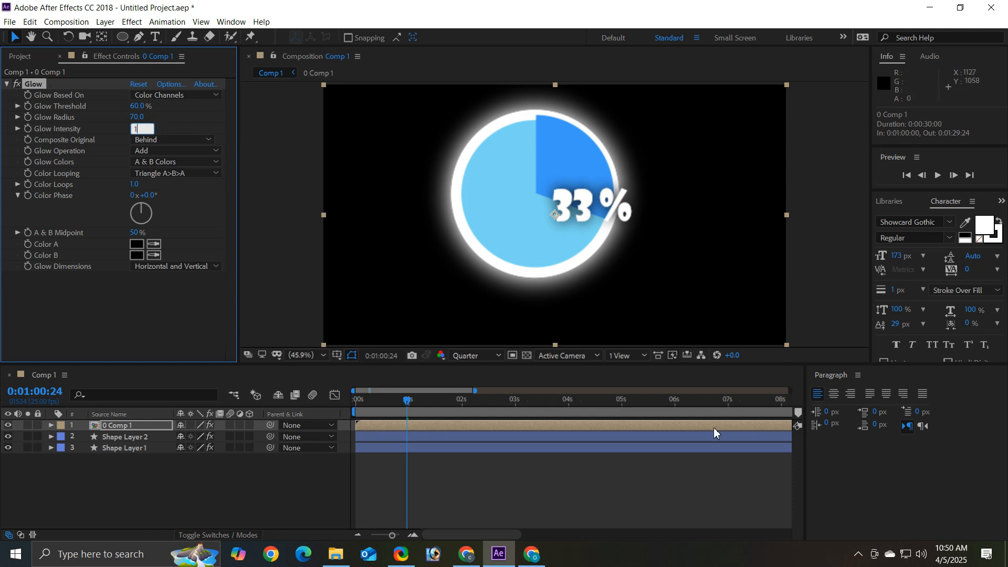
Check the label's dark glow at Full preview resolution and return the preview to Quarter resolution.
{"action": "left_click", "coordinate": [490, 356]}
{"action": "left_click", "coordinate": [470, 388]}
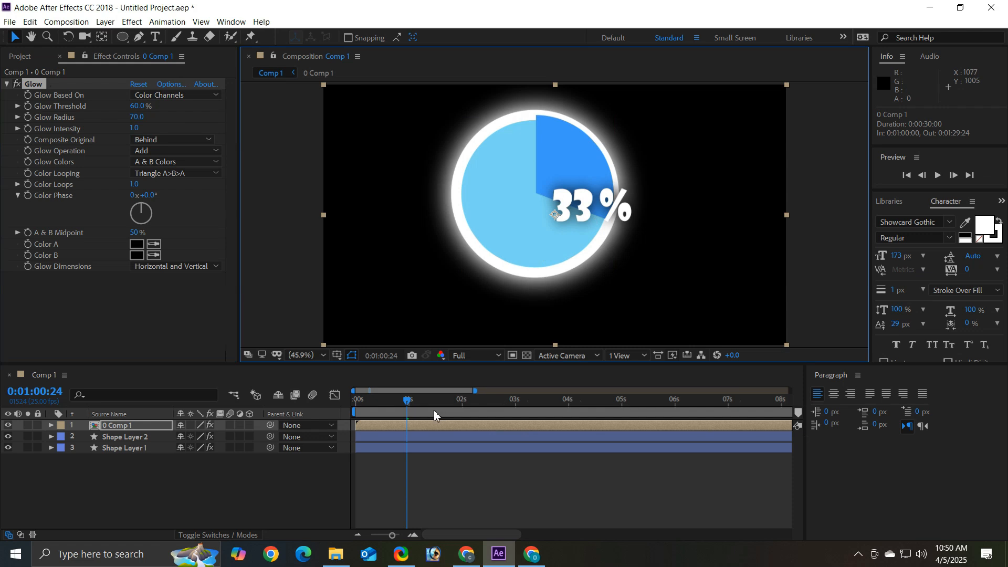
{"action": "left_click", "coordinate": [482, 356]}
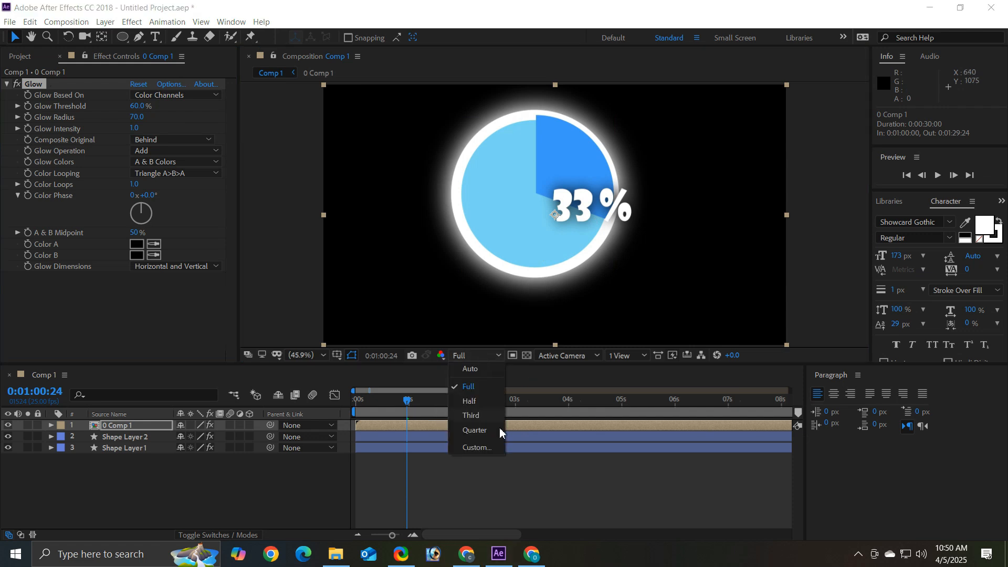
{"action": "left_click", "coordinate": [500, 430]}
Start the 0 Comp 1 layer about 0.7 seconds into the composition and move the label up to about 940, 409.
{"action": "left_click_drag", "start_coordinate": [407, 400], "coordinate": [326, 412]}
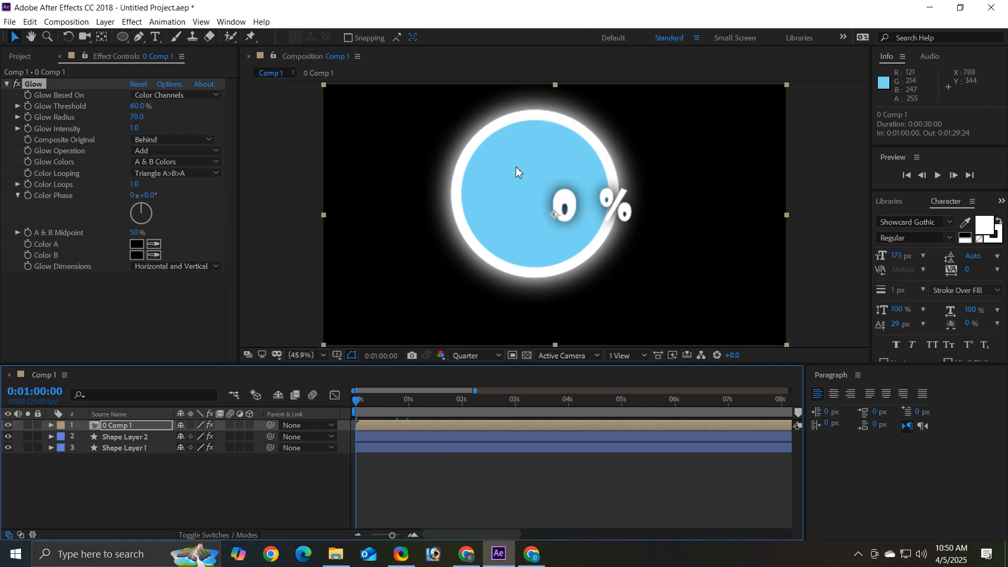
{"action": "left_click_drag", "start_coordinate": [385, 401], "coordinate": [418, 405]}
{"action": "left_click_drag", "start_coordinate": [584, 203], "coordinate": [582, 184]}
Scale the 0 Comp 1 layer to 59% and place the 33 % label inside the dark blue slice.
{"action": "key", "text": "s"}
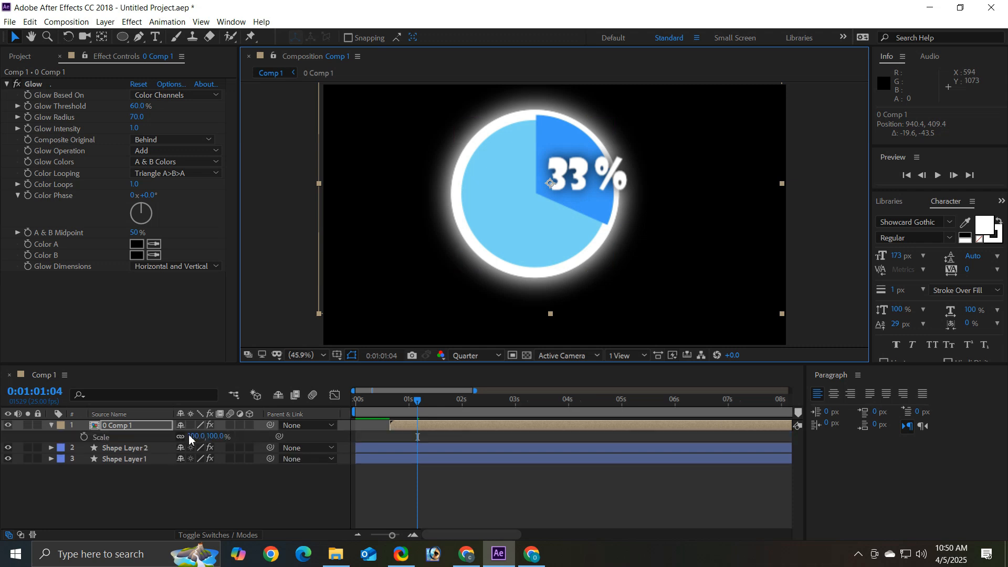
{"action": "left_click", "coordinate": [216, 437]}
{"action": "type", "text": "95"}
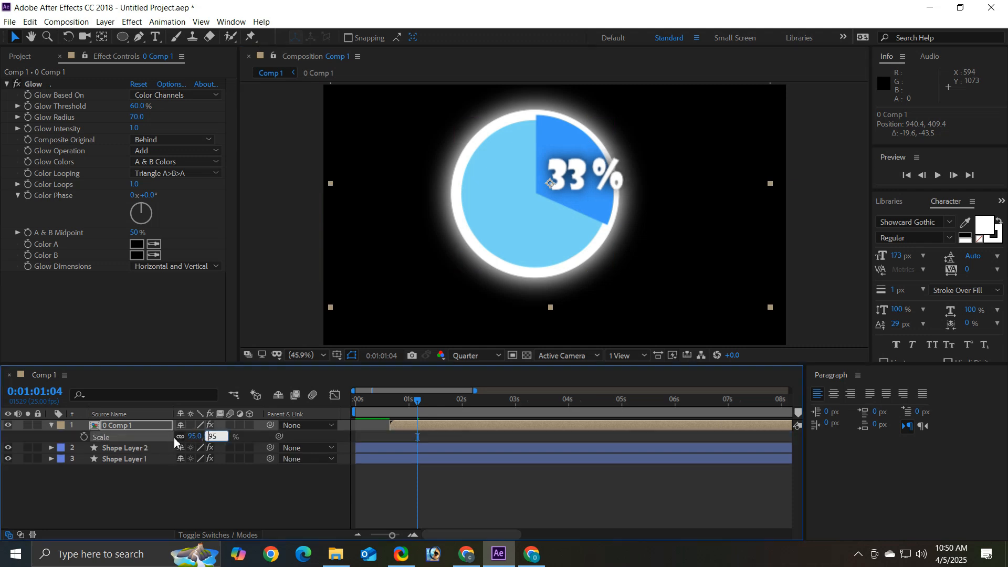
{"action": "left_click", "coordinate": [242, 443]}
{"action": "left_click_drag", "start_coordinate": [204, 436], "coordinate": [186, 436]}
{"action": "left_click_drag", "start_coordinate": [581, 179], "coordinate": [586, 187]}
Preview the pie chart animation from the start to check when the scaled percentage label appears.
{"action": "left_click", "coordinate": [352, 402]}
{"action": "key", "text": "space"}
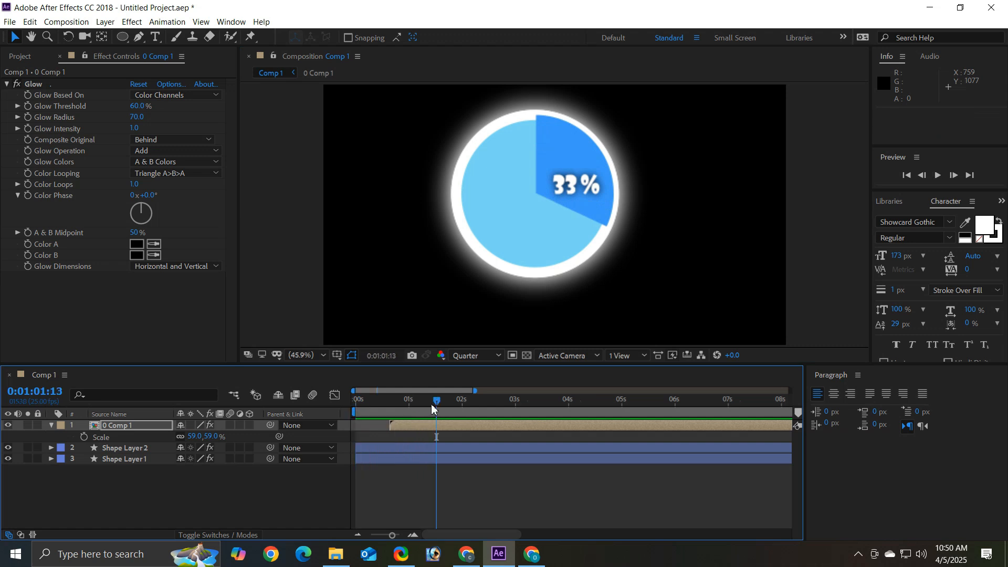
{"action": "key", "text": "space"}
{"action": "key", "text": "space"}
{"action": "left_click_drag", "start_coordinate": [422, 402], "coordinate": [336, 410]}
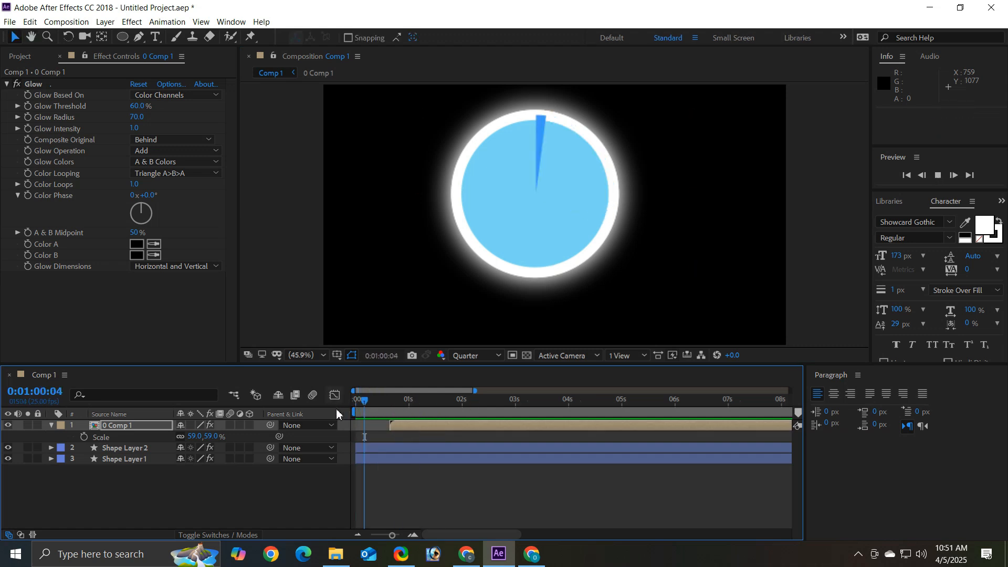
{"action": "key", "text": "space"}
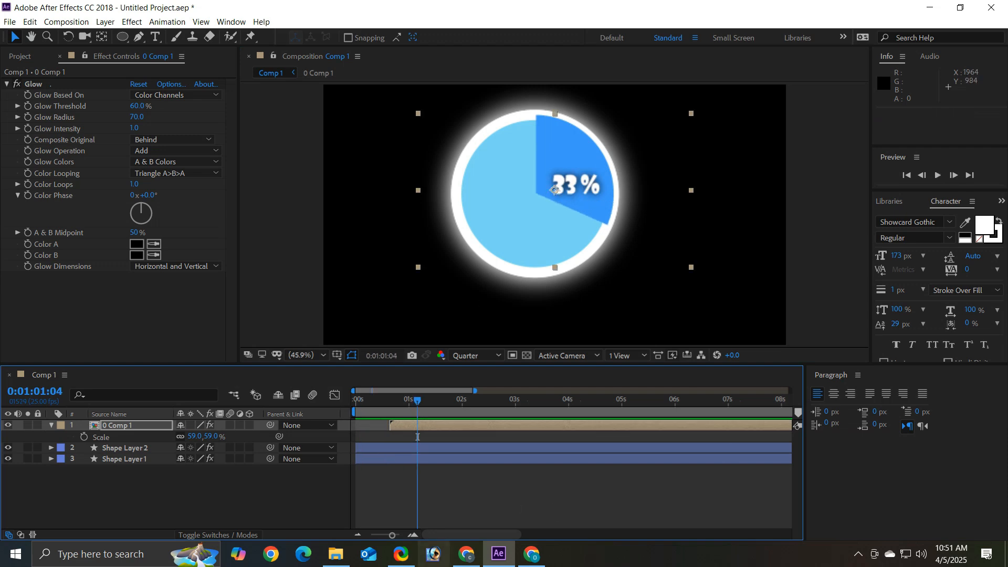
Check the ring text around the reference video's pie chart in the browser and switch back to After Effects.
{"action": "left_click", "coordinate": [528, 560]}
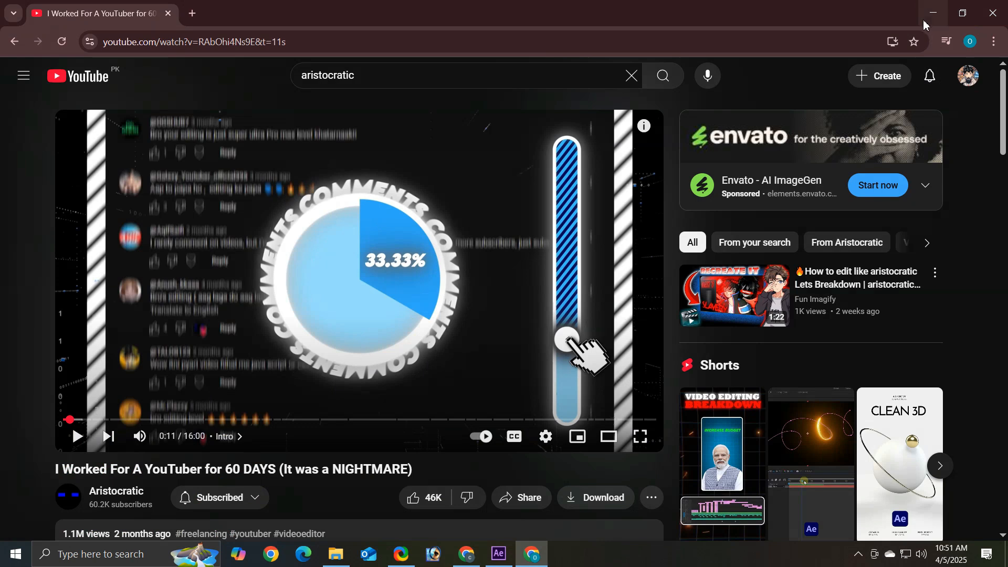
{"action": "left_click", "coordinate": [932, 6]}
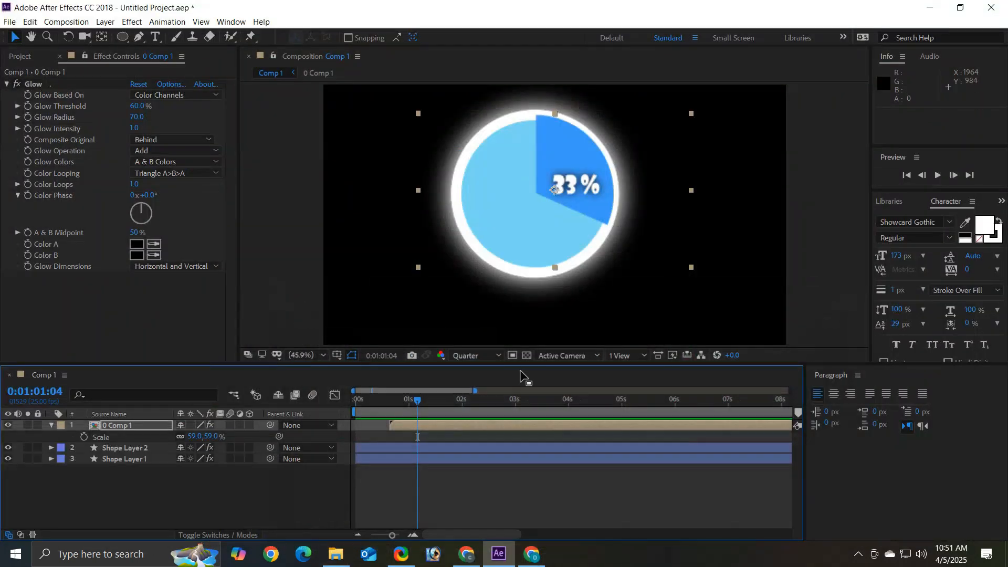
{"action": "left_click", "coordinate": [51, 425]}
{"action": "left_click", "coordinate": [60, 56]}
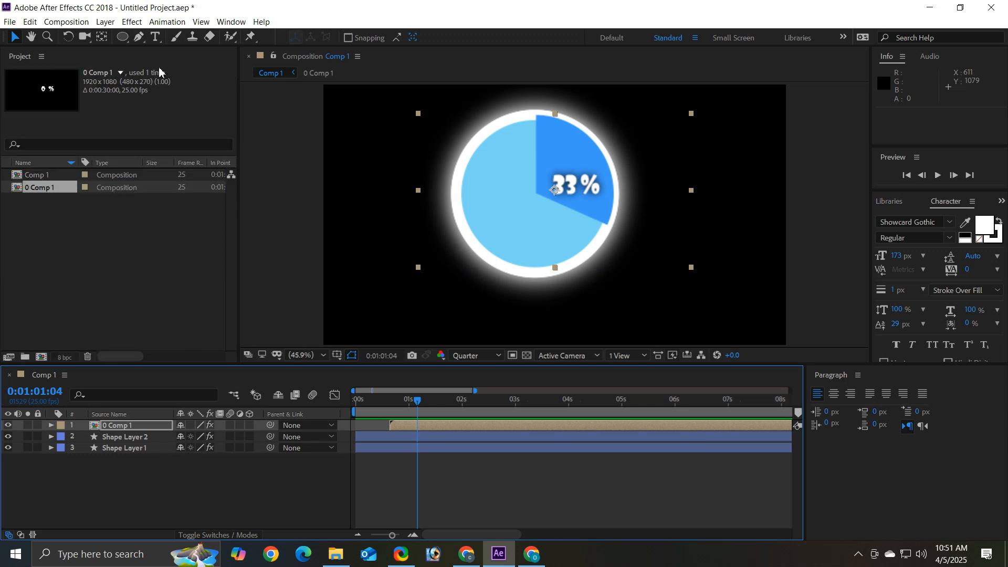
Add a text layer reading "Comments" over the pie chart.
{"action": "left_click", "coordinate": [158, 37]}
{"action": "left_click", "coordinate": [465, 192]}
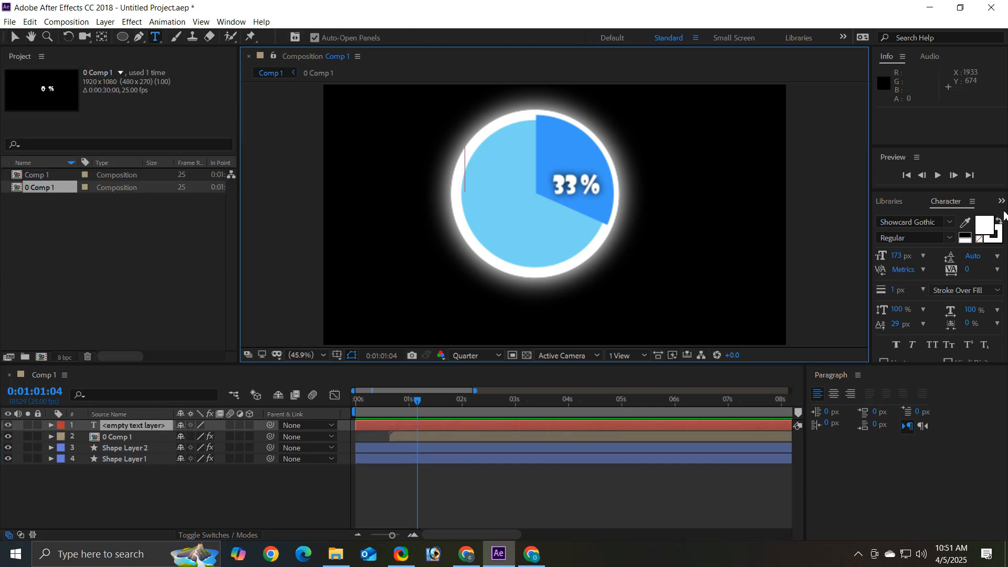
{"action": "type", "text": "Comments"}
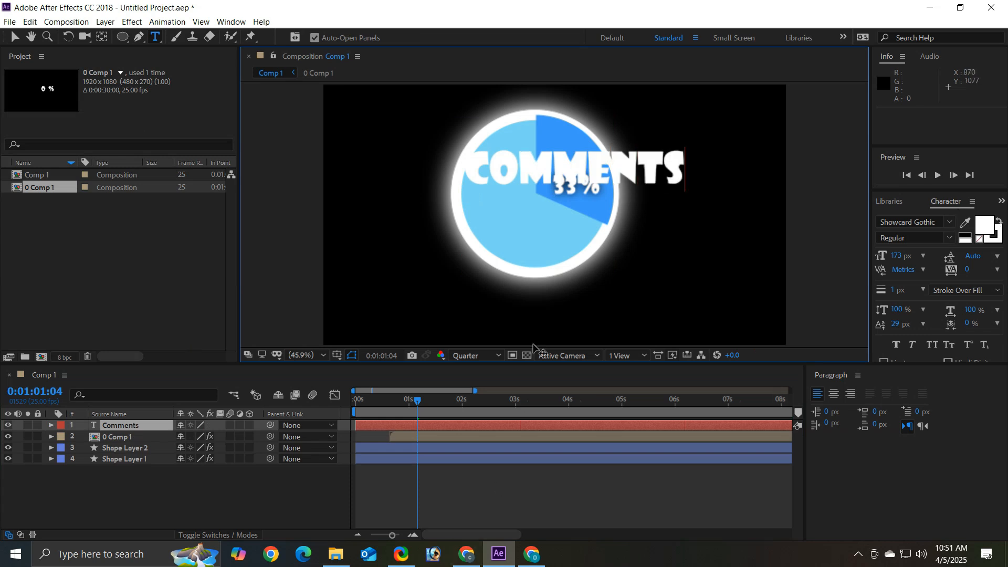
{"action": "key", "text": "Escape"}
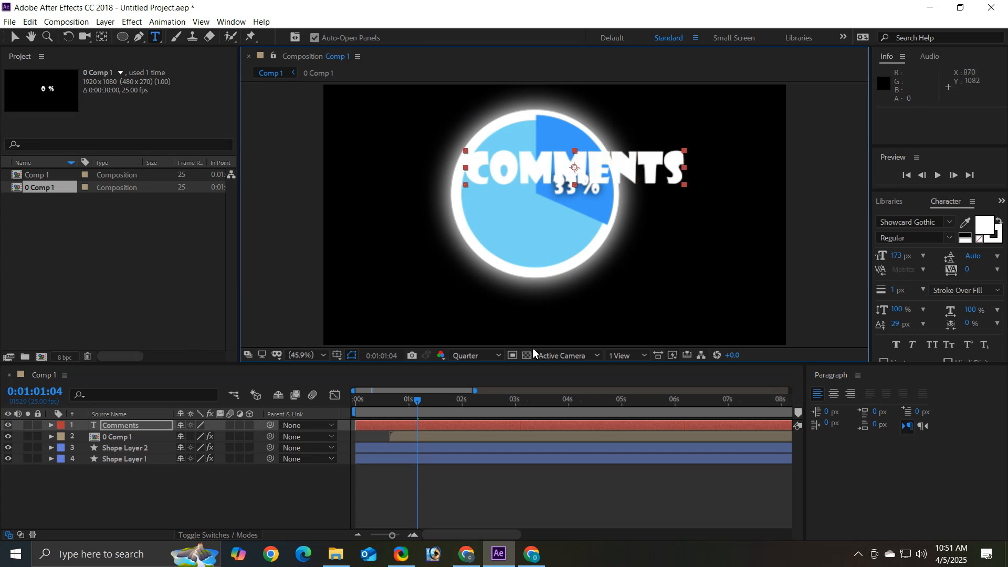
Scale the Comments text layer to 49%.
{"action": "left_click", "coordinate": [128, 426]}
{"action": "key", "text": "s"}
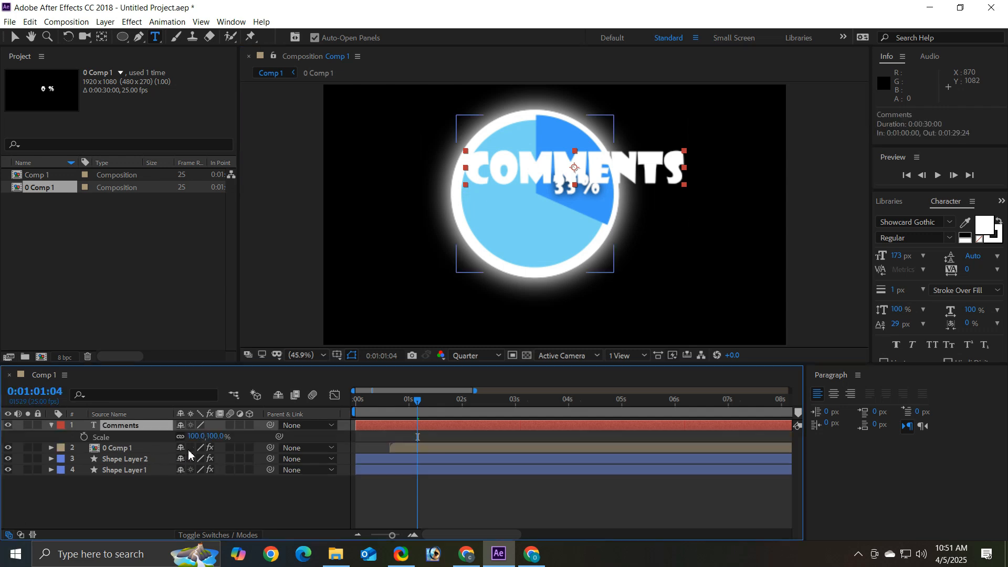
{"action": "left_click_drag", "start_coordinate": [210, 437], "coordinate": [179, 437]}
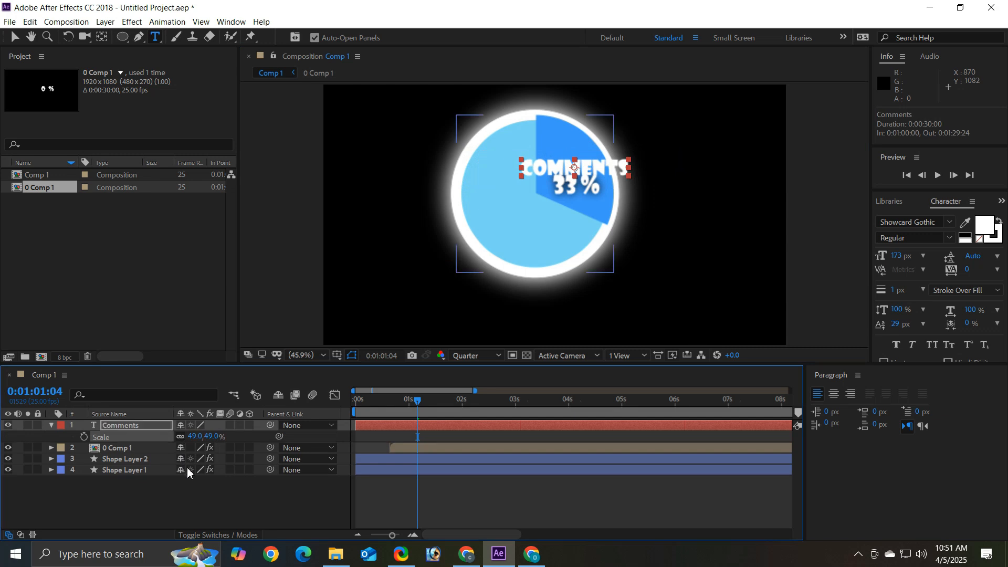
{"action": "left_click", "coordinate": [51, 425]}
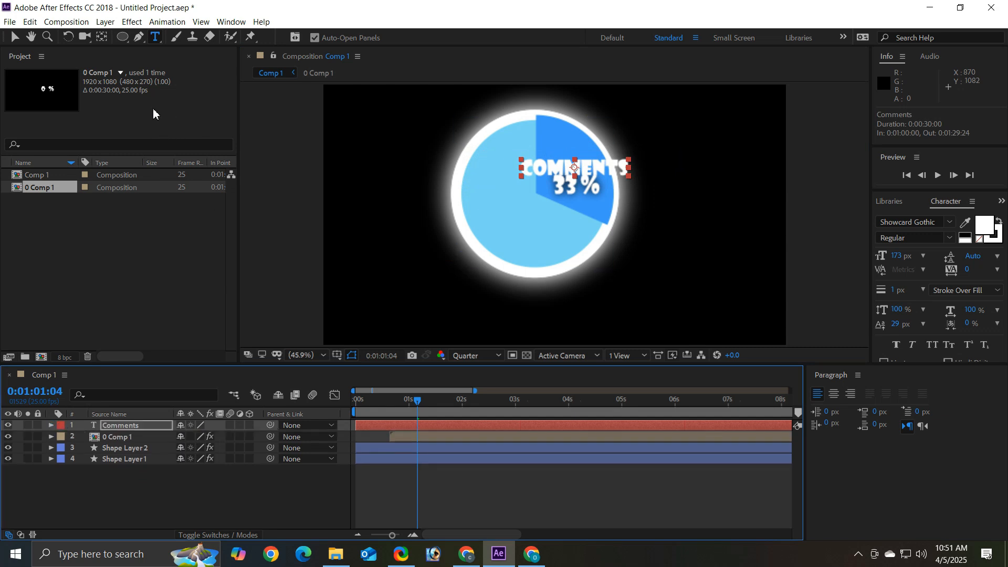
Draw a circular mask on the Comments layer, slightly smaller than the white ring, and centre it on the pie chart.
{"action": "left_click", "coordinate": [122, 37]}
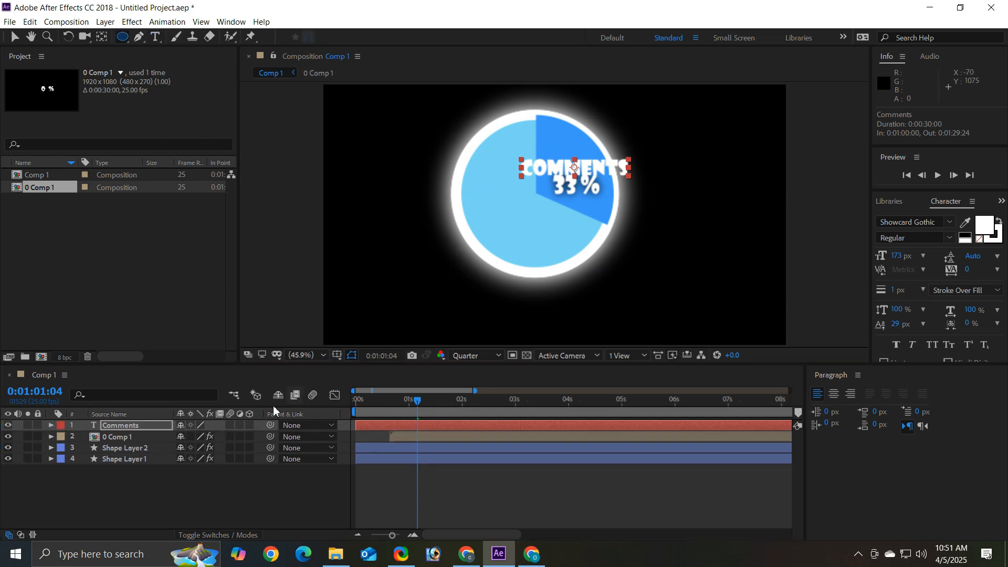
{"action": "left_click", "coordinate": [127, 428]}
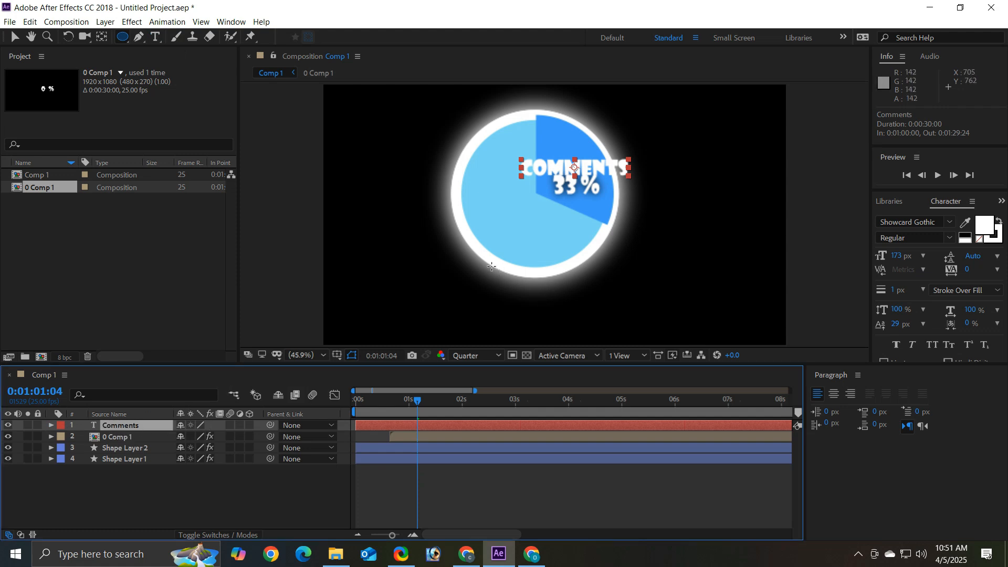
{"action": "left_click_drag", "start_coordinate": [483, 264], "coordinate": [512, 245]}
{"action": "left_click_drag", "start_coordinate": [567, 218], "coordinate": [617, 130]}
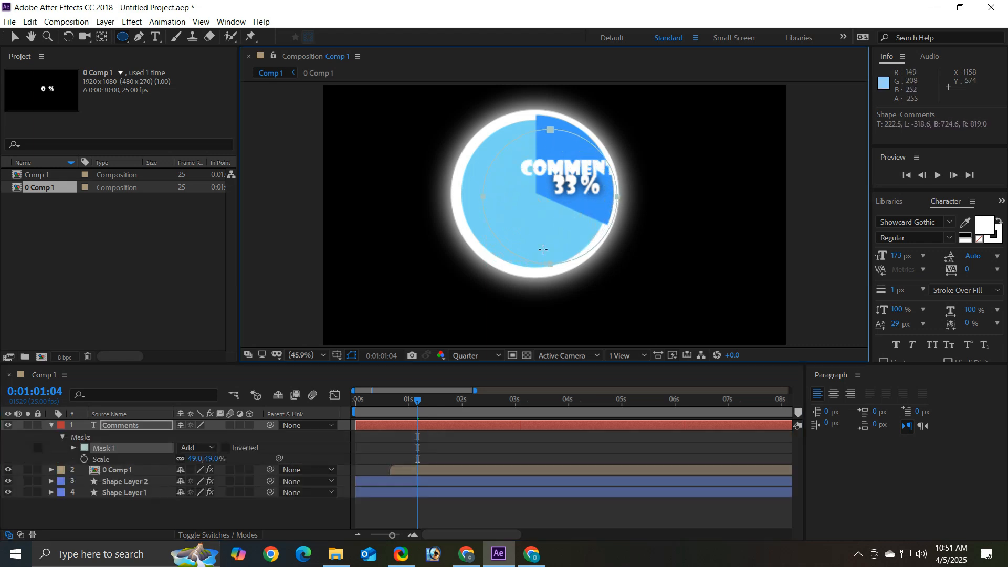
{"action": "left_click", "coordinate": [15, 37]}
{"action": "left_click_drag", "start_coordinate": [588, 255], "coordinate": [576, 254]}
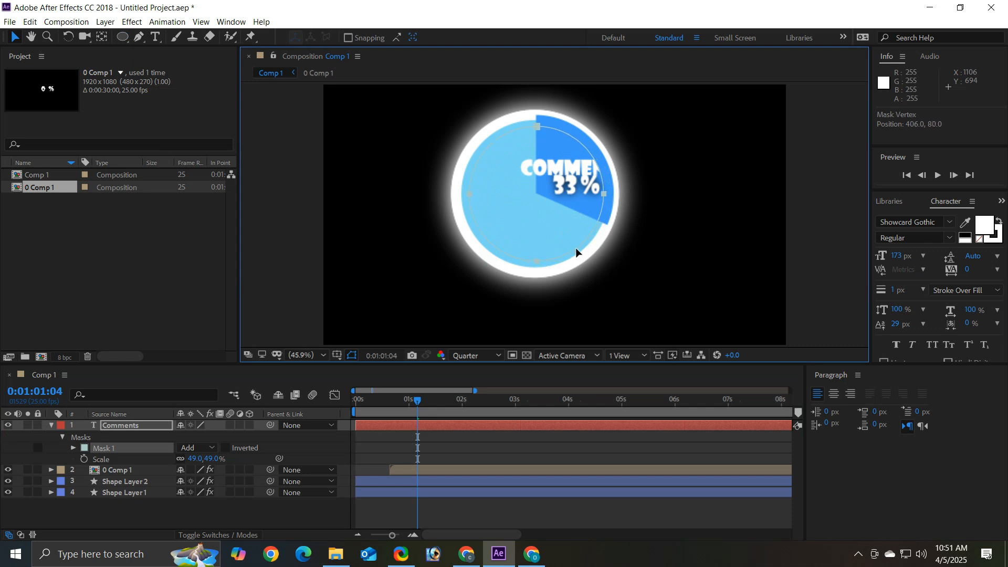
Set the Comments text to follow Mask 1 with Reverse Path on, and preview the result from the start.
{"action": "left_click", "coordinate": [63, 437]}
{"action": "left_click", "coordinate": [51, 425]}
{"action": "left_click", "coordinate": [50, 426]}
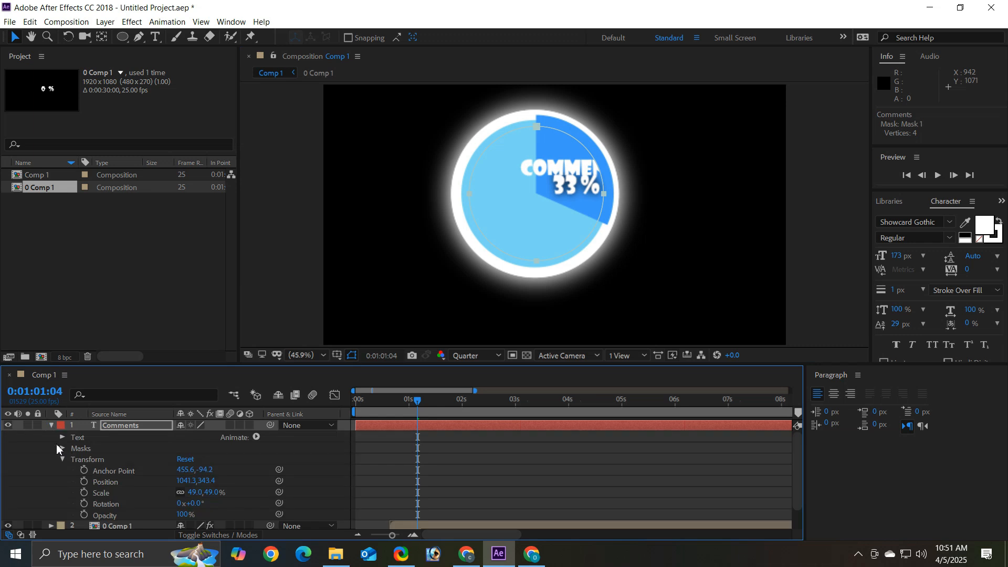
{"action": "left_click", "coordinate": [63, 437]}
{"action": "left_click", "coordinate": [72, 459]}
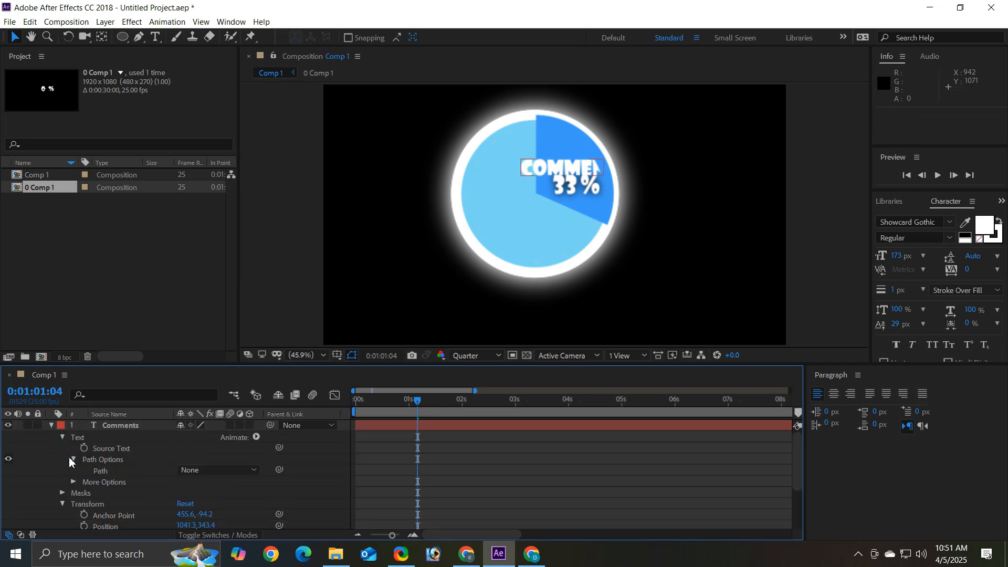
{"action": "left_click", "coordinate": [213, 470]}
{"action": "left_click", "coordinate": [202, 496]}
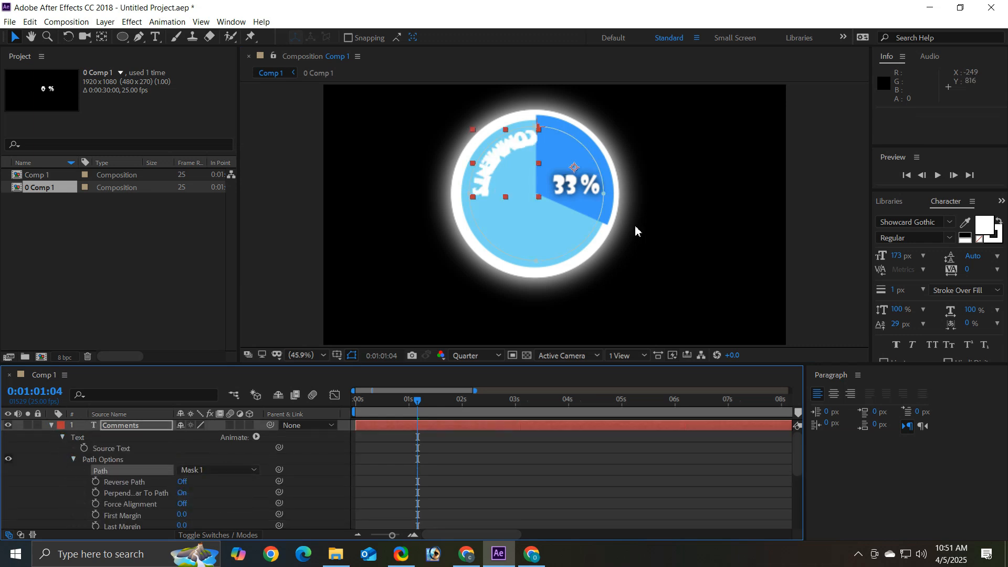
{"action": "left_click", "coordinate": [182, 482]}
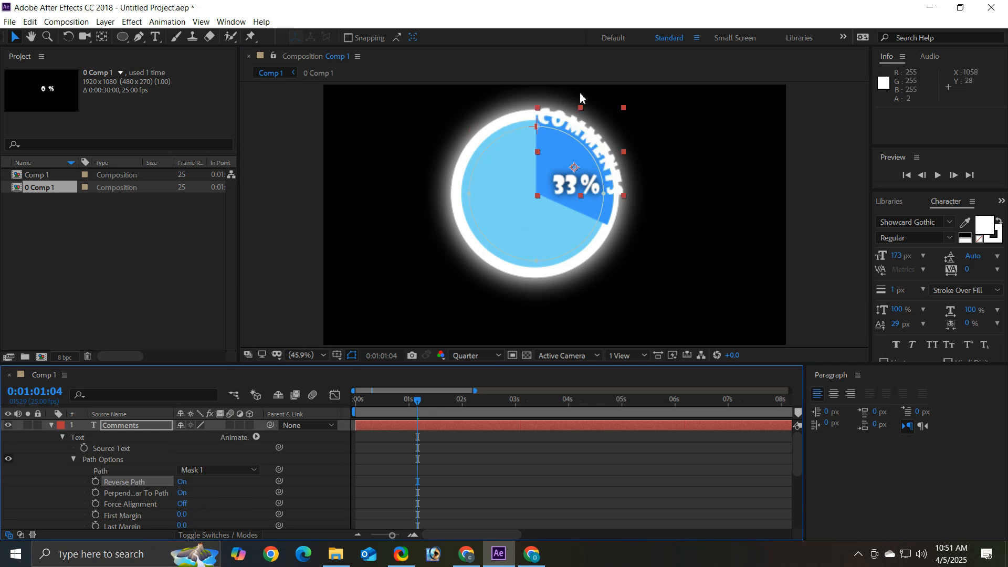
{"action": "left_click_drag", "start_coordinate": [406, 415], "coordinate": [326, 414]}
{"action": "key", "text": "space"}
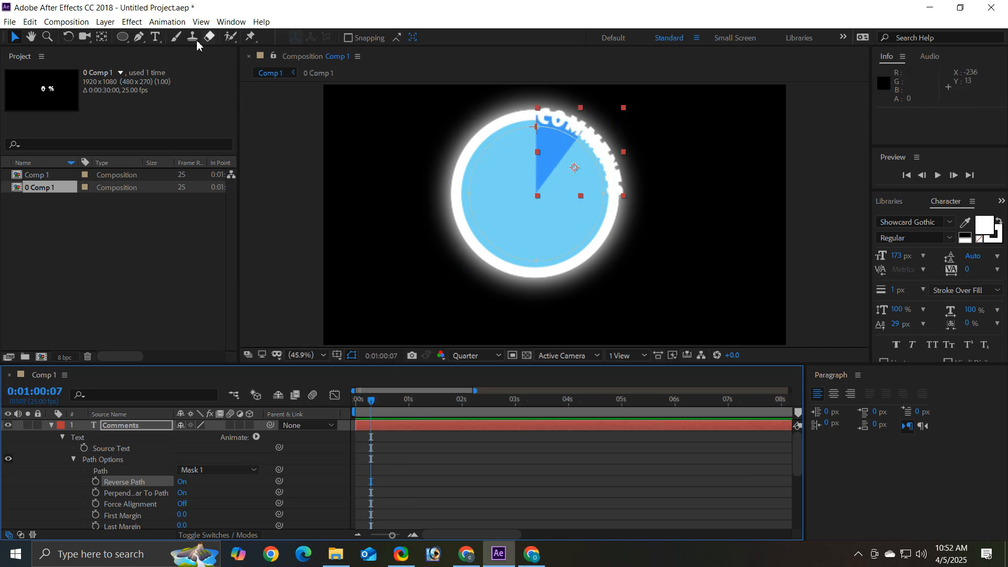
Extend the Comments text so the word repeats three times around the circular path, with even gaps between the repeats.
{"action": "left_click", "coordinate": [156, 37]}
{"action": "left_click_drag", "start_coordinate": [613, 197], "coordinate": [495, 94]}
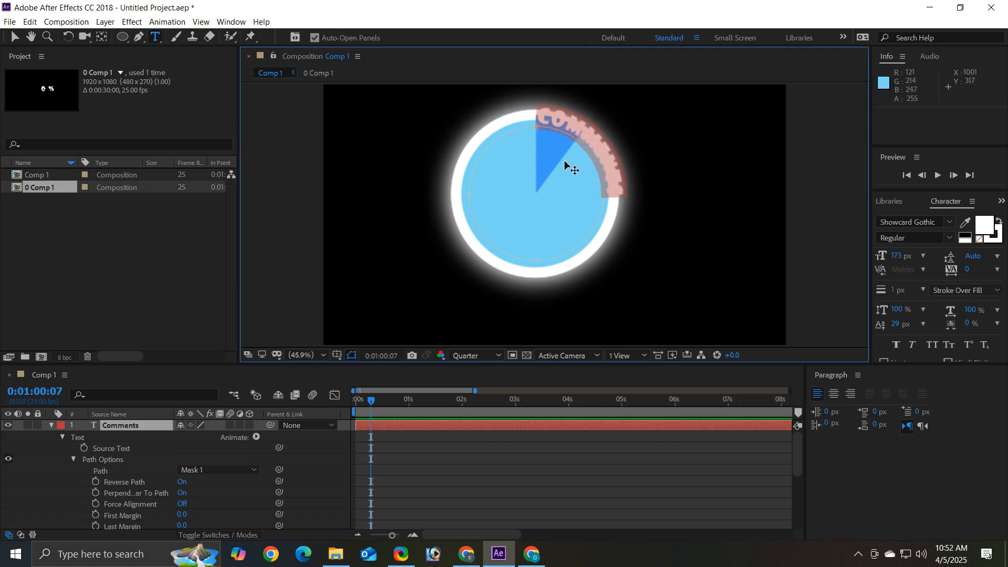
{"action": "key", "text": "Right"}
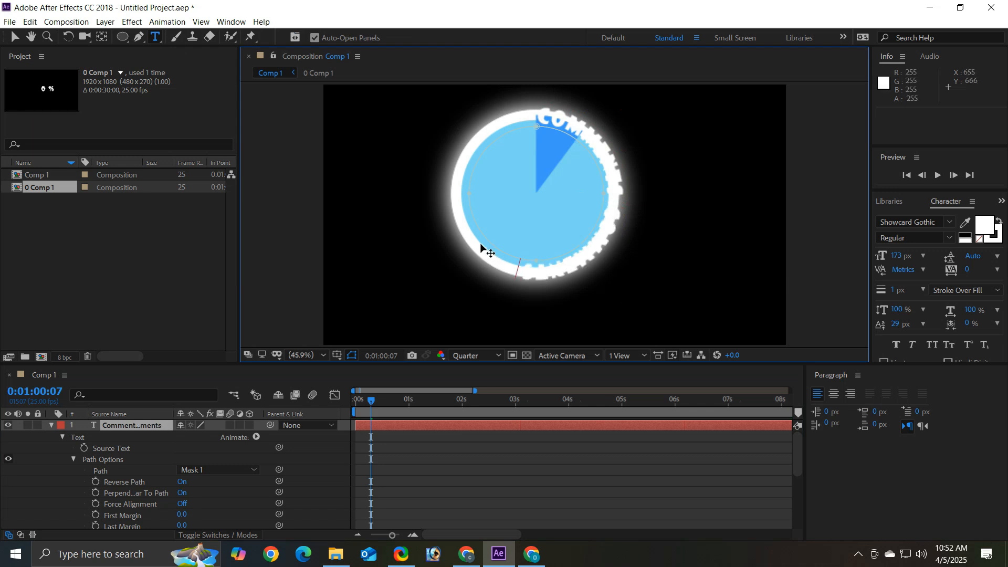
{"action": "type", "text": "COMMENTS"}
{"action": "left_click", "coordinate": [613, 201]}
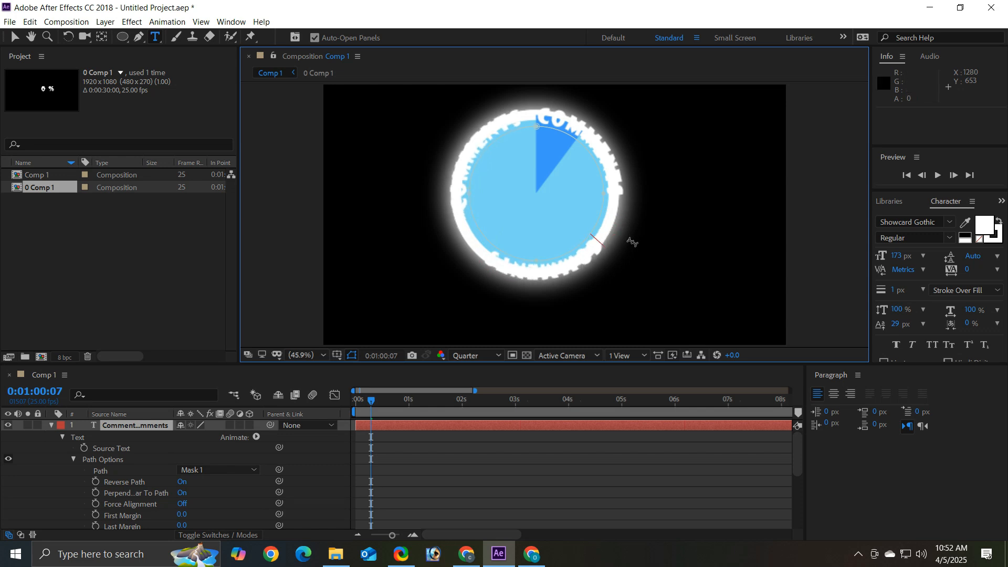
{"action": "left_click", "coordinate": [464, 232]}
{"action": "key", "text": "BackSpace"}
{"action": "key", "text": "BackSpace"}
{"action": "key", "text": "BackSpace"}
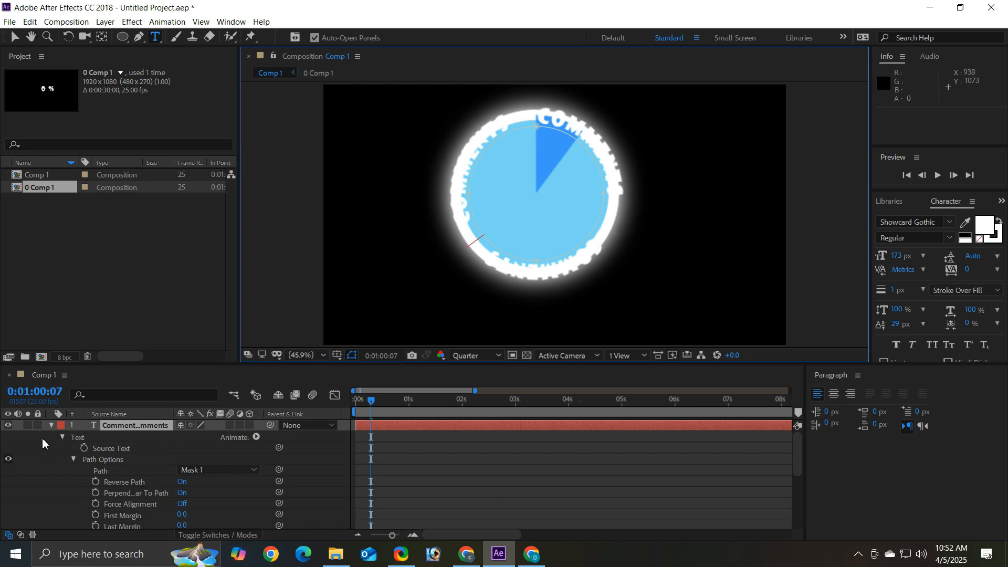
Move the Comments text layer below Shape Layer 1, at the end of the layer stack.
{"action": "left_click", "coordinate": [52, 425]}
{"action": "left_click_drag", "start_coordinate": [375, 402], "coordinate": [356, 402]}
{"action": "left_click_drag", "start_coordinate": [167, 426], "coordinate": [157, 475]}
{"action": "left_click_drag", "start_coordinate": [361, 402], "coordinate": [392, 402]}
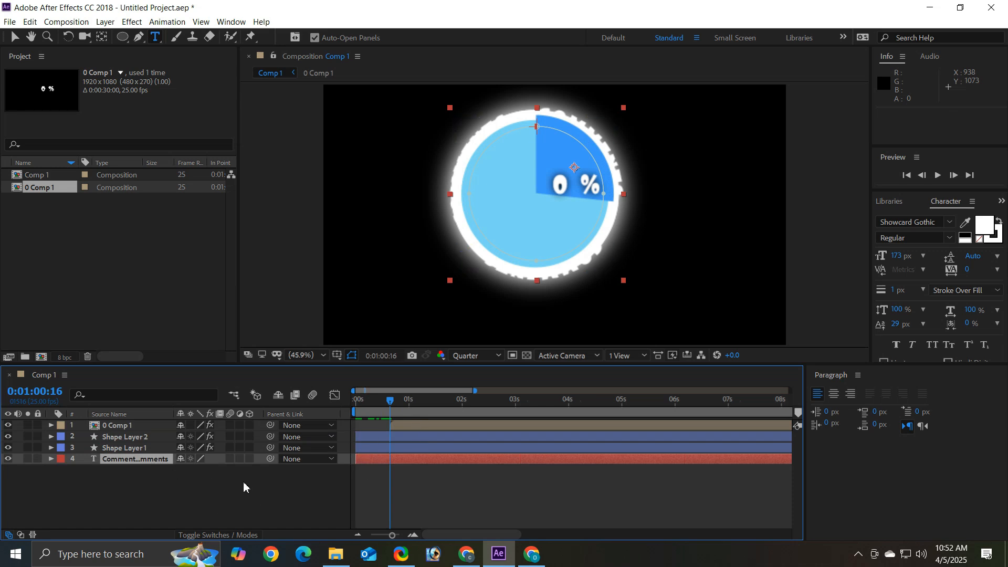
Scale the Comments layer to 29%, centre its anchor point in the text, and position it at the middle of the pie chart.
{"action": "left_click_drag", "start_coordinate": [212, 470], "coordinate": [201, 470]}
{"action": "key", "text": "ctrl+alt+Home"}
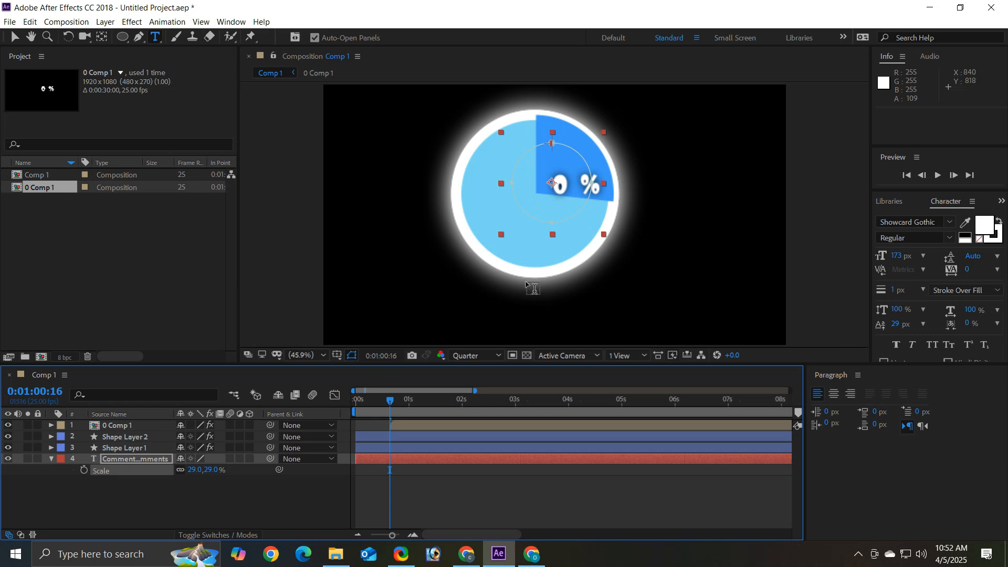
{"action": "left_click", "coordinate": [14, 39]}
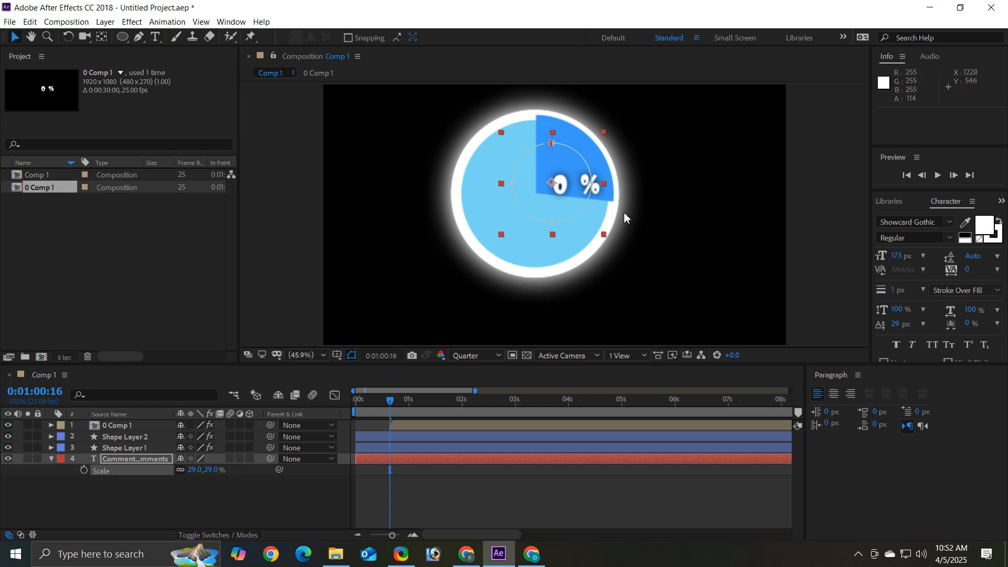
{"action": "left_click_drag", "start_coordinate": [552, 194], "coordinate": [547, 218]}
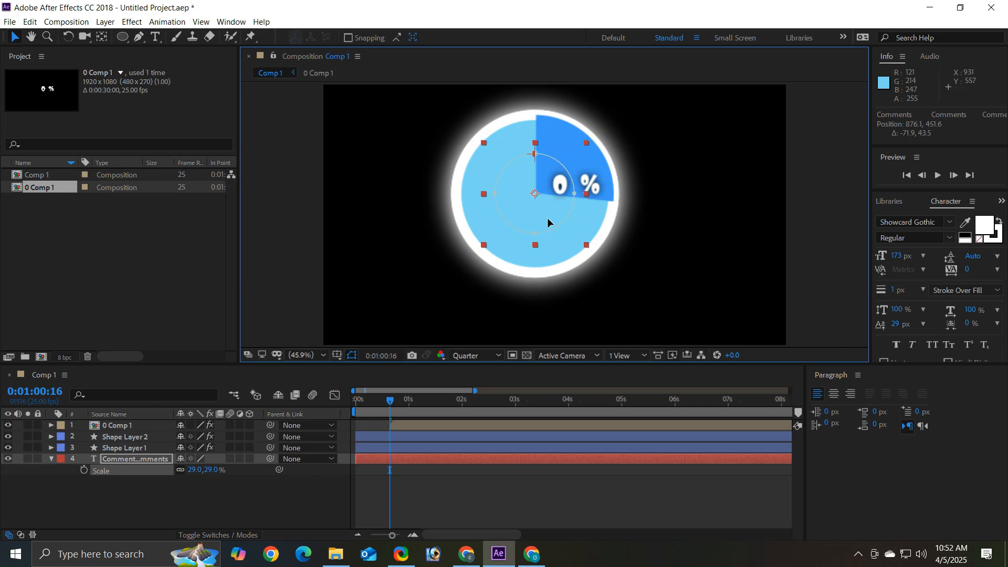
Keyframe the Comments layer's scale from 29% at 0:01:00:11 to 63% at 0:01:01:10 and preview the animation.
{"action": "left_click_drag", "start_coordinate": [388, 402], "coordinate": [380, 404]}
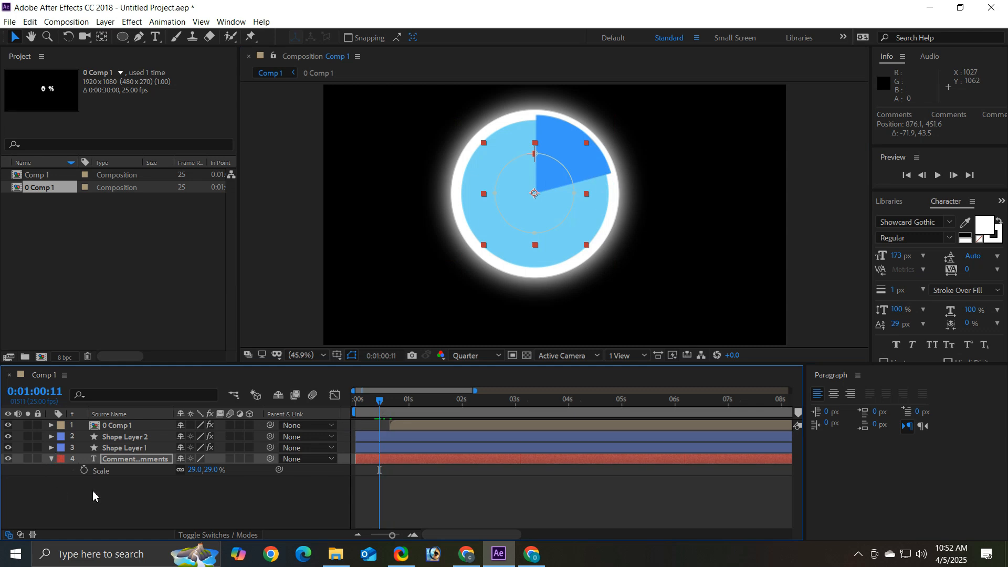
{"action": "left_click", "coordinate": [83, 469]}
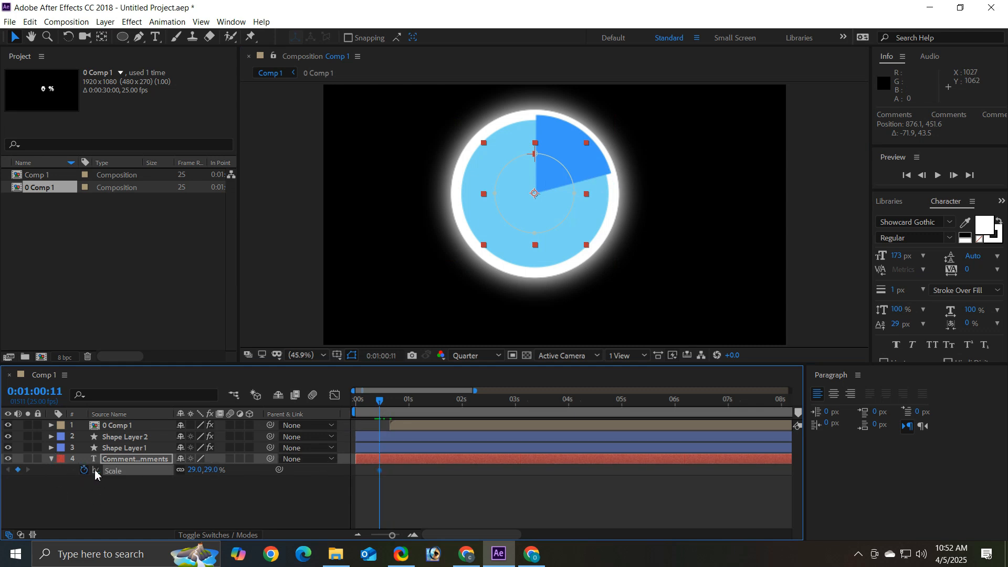
{"action": "left_click_drag", "start_coordinate": [384, 405], "coordinate": [430, 404]}
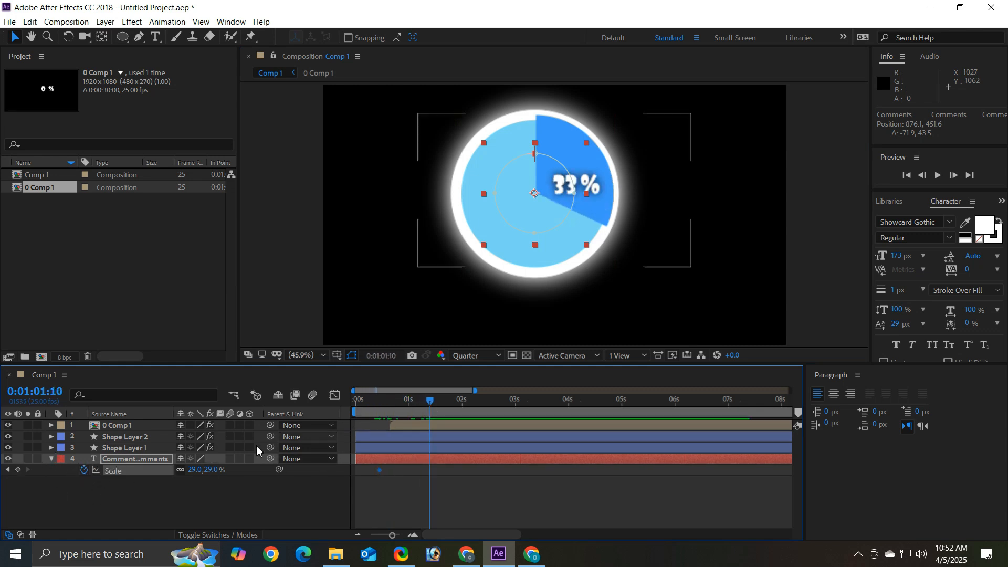
{"action": "left_click_drag", "start_coordinate": [220, 469], "coordinate": [233, 467]}
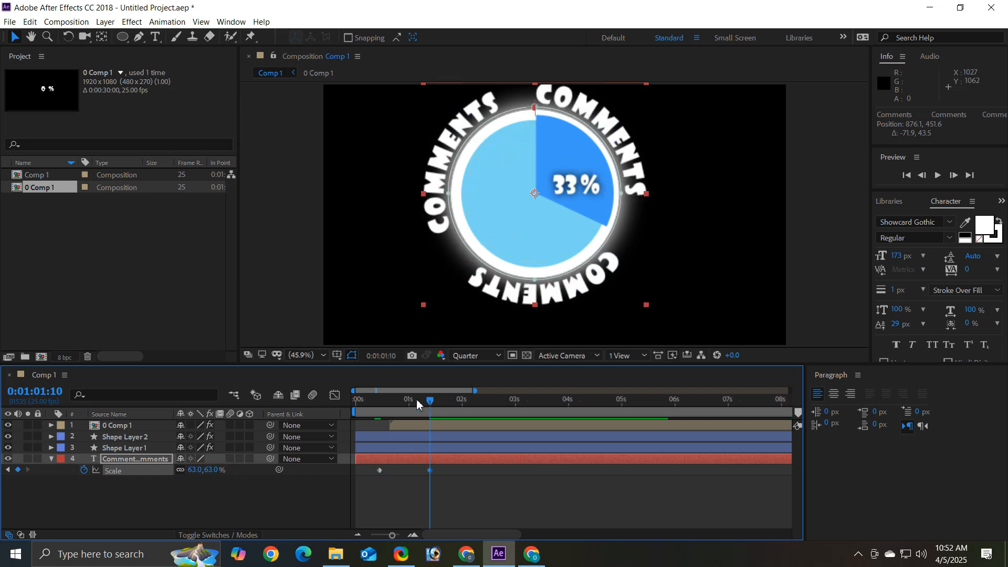
{"action": "left_click", "coordinate": [369, 405]}
{"action": "key", "text": "space"}
{"action": "key", "text": "space"}
Apply Easy Ease to both scale keyframes of the Comments layer and preview the motion.
{"action": "left_click_drag", "start_coordinate": [419, 487], "coordinate": [378, 471]}
{"action": "right_click", "coordinate": [379, 470]}
{"action": "mouse_move", "coordinate": [407, 463]}
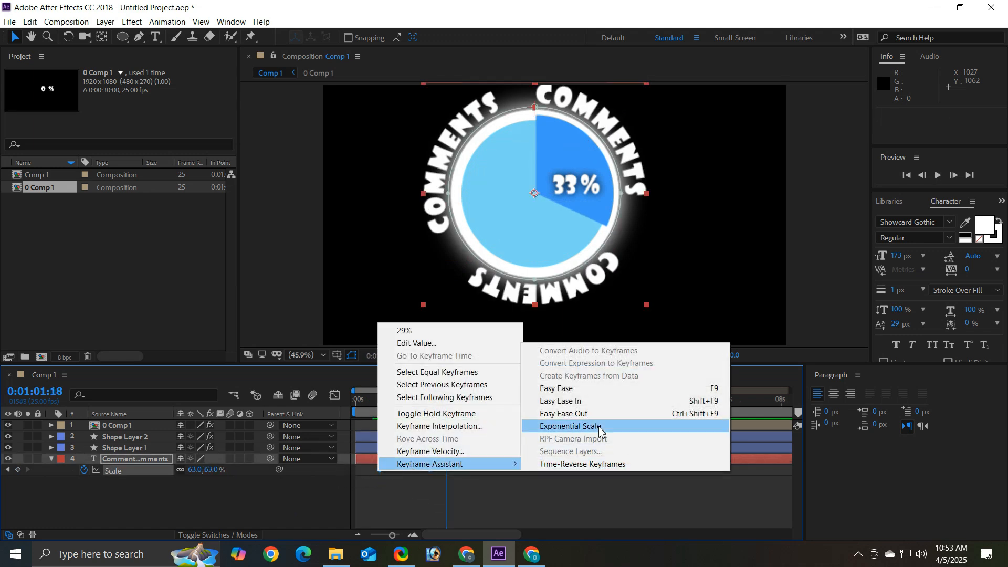
{"action": "left_click", "coordinate": [557, 387]}
{"action": "key", "text": "space"}
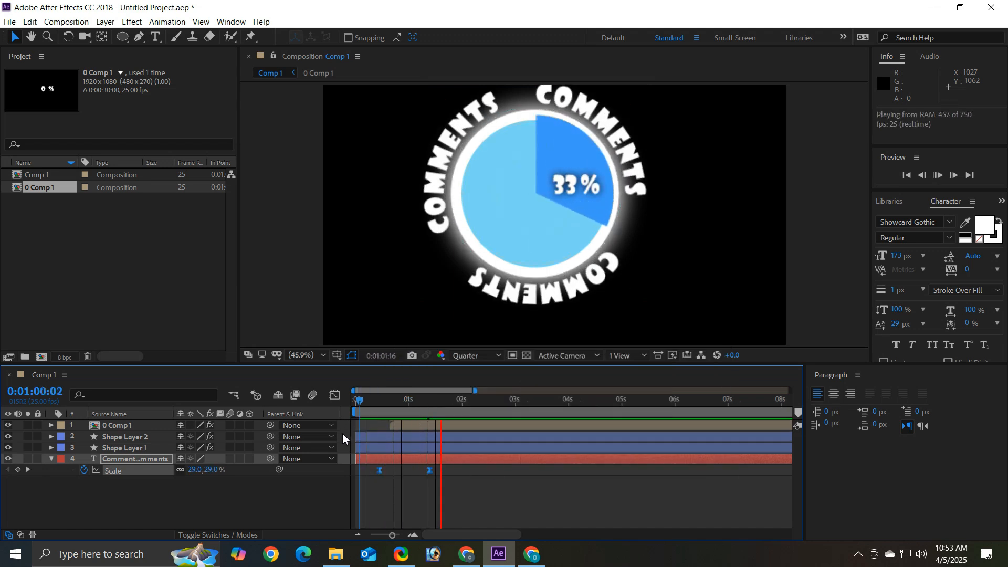
{"action": "key", "text": "space"}
{"action": "key", "text": "space"}
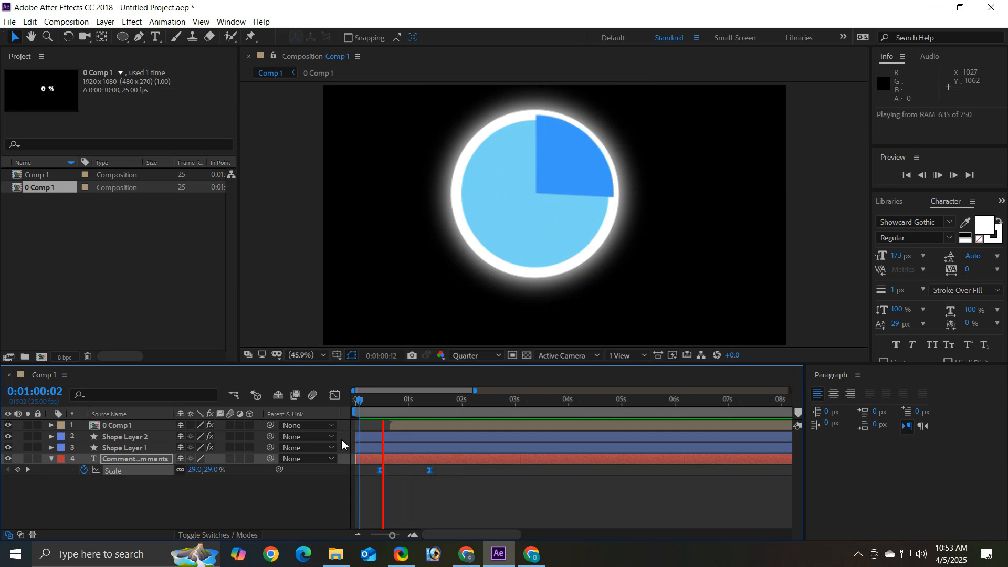
{"action": "key", "text": "space"}
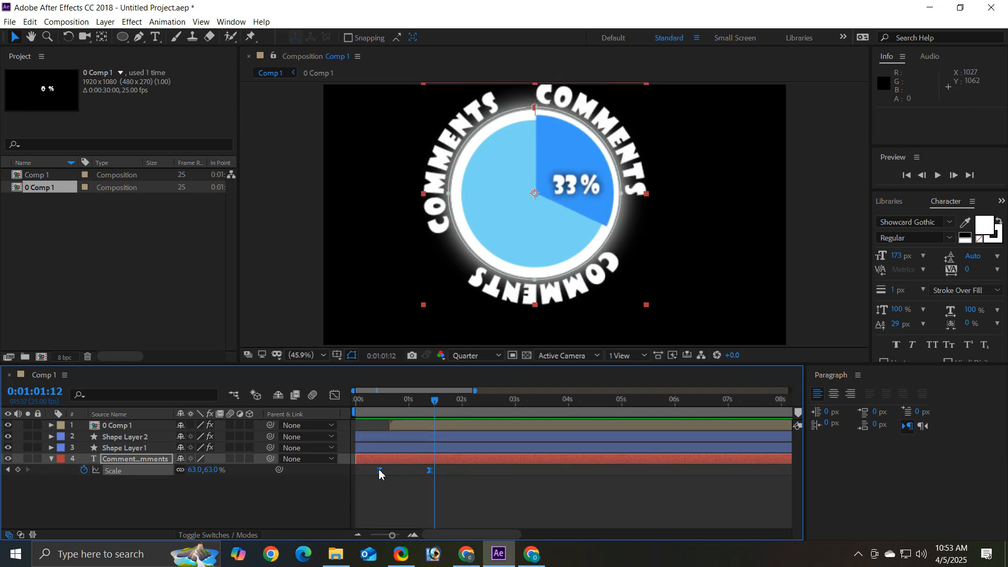
Move the first scale keyframe of the Comments layer to 0:01:00:10 and preview the new timing.
{"action": "left_click", "coordinate": [377, 465]}
{"action": "left_click_drag", "start_coordinate": [380, 470], "coordinate": [376, 469]}
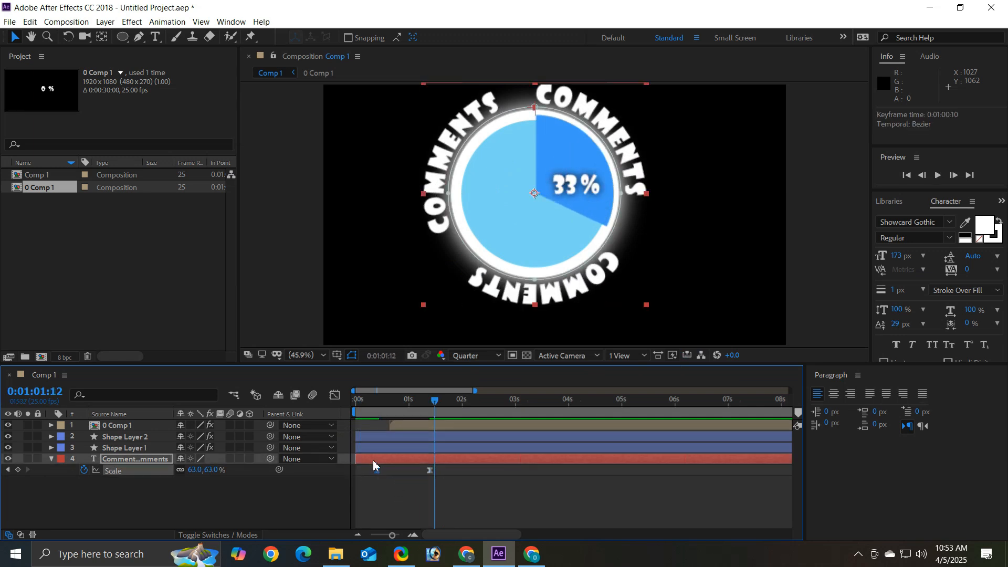
{"action": "left_click", "coordinate": [367, 404]}
{"action": "key", "text": "space"}
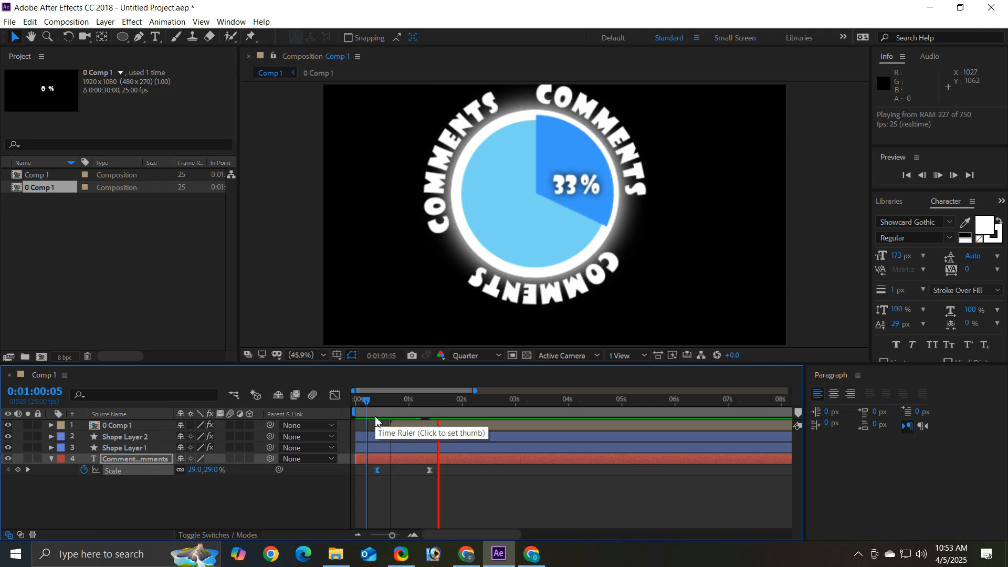
{"action": "key", "text": "space"}
Reshape the Comments scale speed graph for a fast start and long slow finish, and preview the animation from the beginning.
{"action": "left_click", "coordinate": [335, 395]}
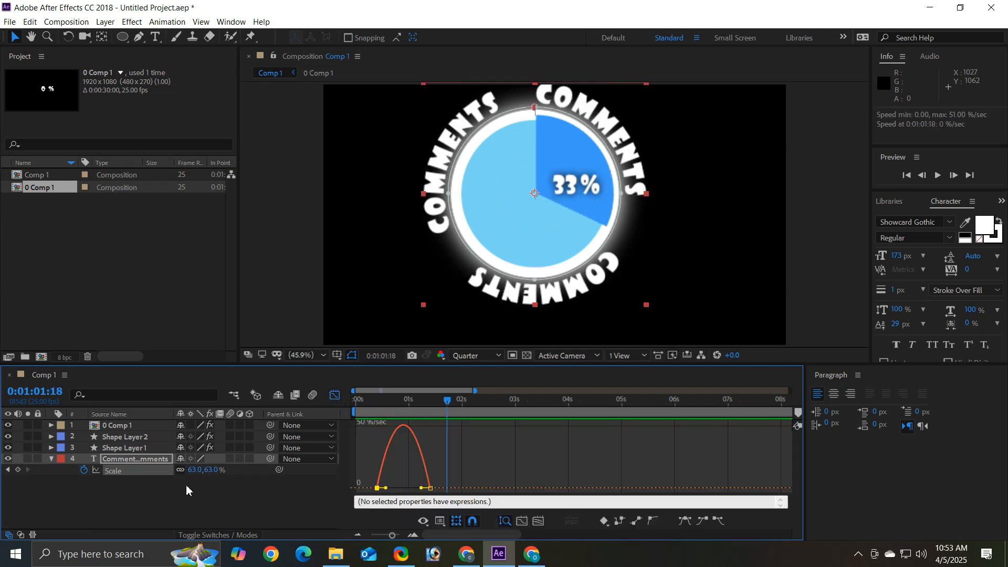
{"action": "left_click", "coordinate": [135, 468]}
{"action": "left_click_drag", "start_coordinate": [423, 484], "coordinate": [409, 485]}
{"action": "left_click", "coordinate": [377, 408]}
{"action": "key", "text": "space"}
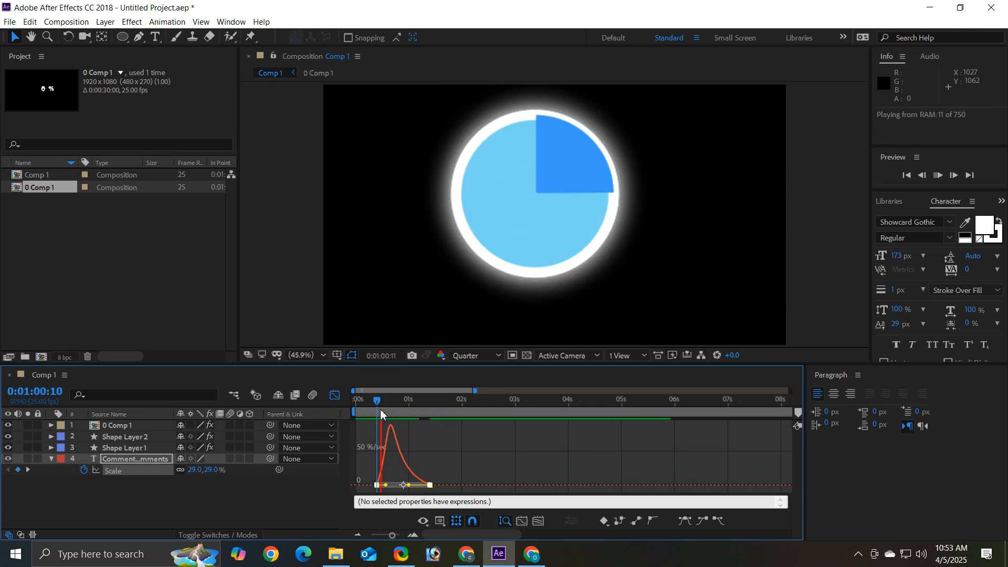
{"action": "left_click", "coordinate": [339, 393]}
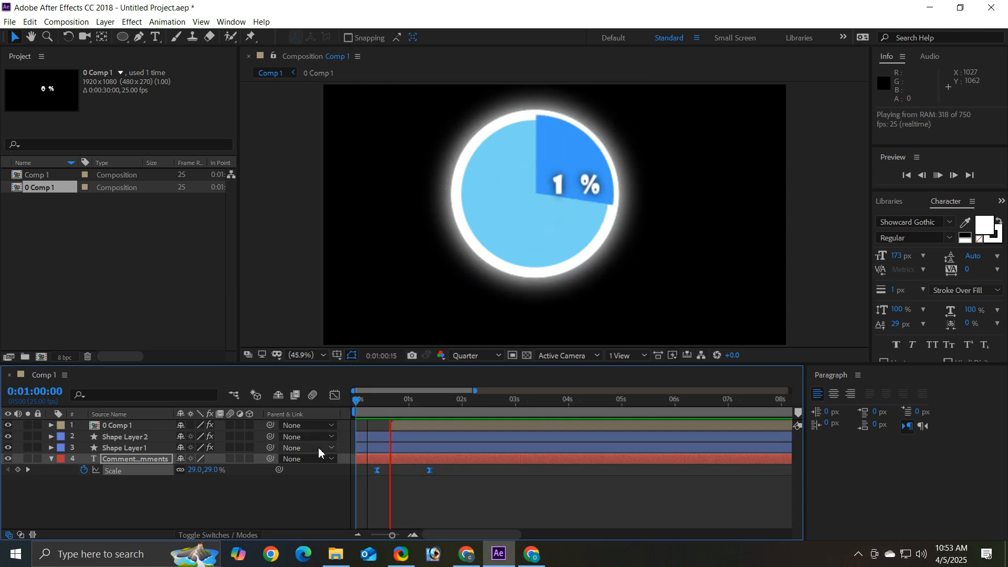
{"action": "key", "text": "space"}
{"action": "left_click_drag", "start_coordinate": [437, 404], "coordinate": [327, 408]}
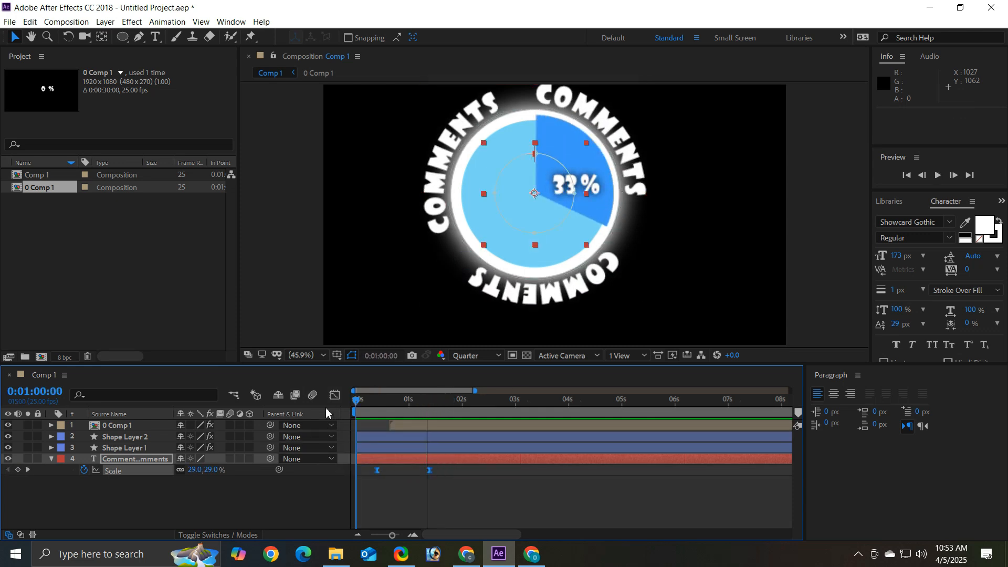
{"action": "key", "text": "space"}
{"action": "key", "text": "space"}
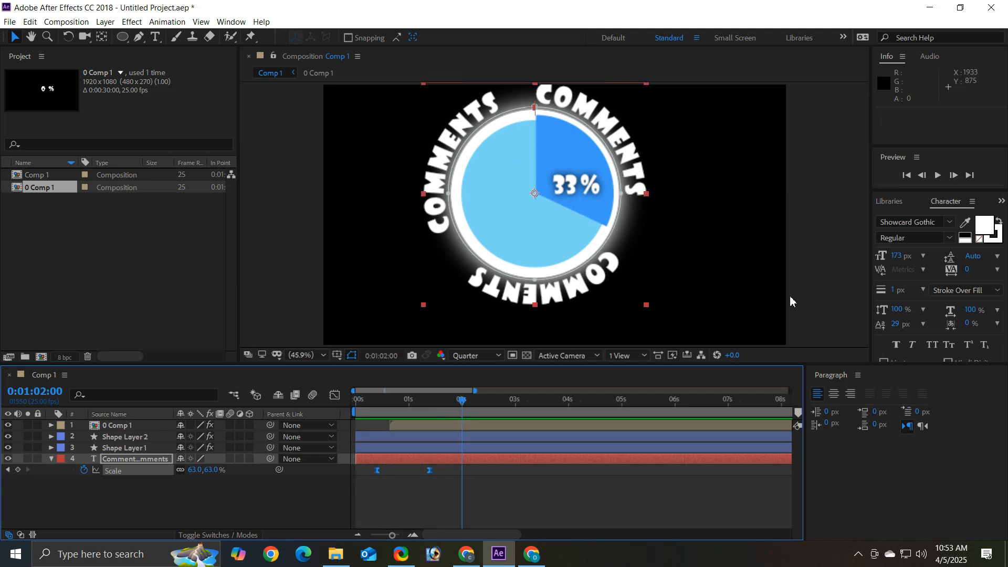